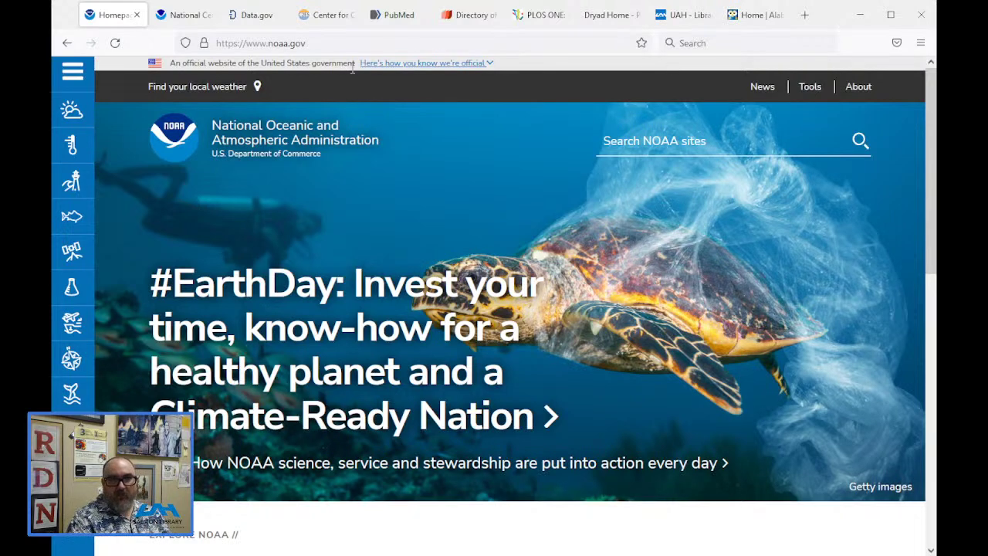
- Look over the featured stories and the fisheries, weather and education highlights on the NOAA home page
scroll(430, 181, down, 4)
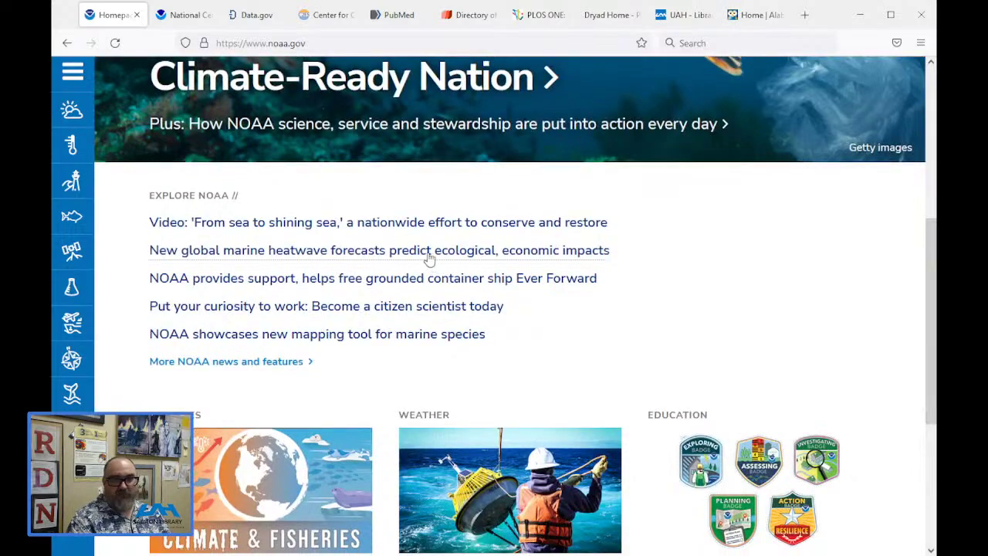
scroll(425, 261, down, 4)
scroll(287, 309, up, 8)
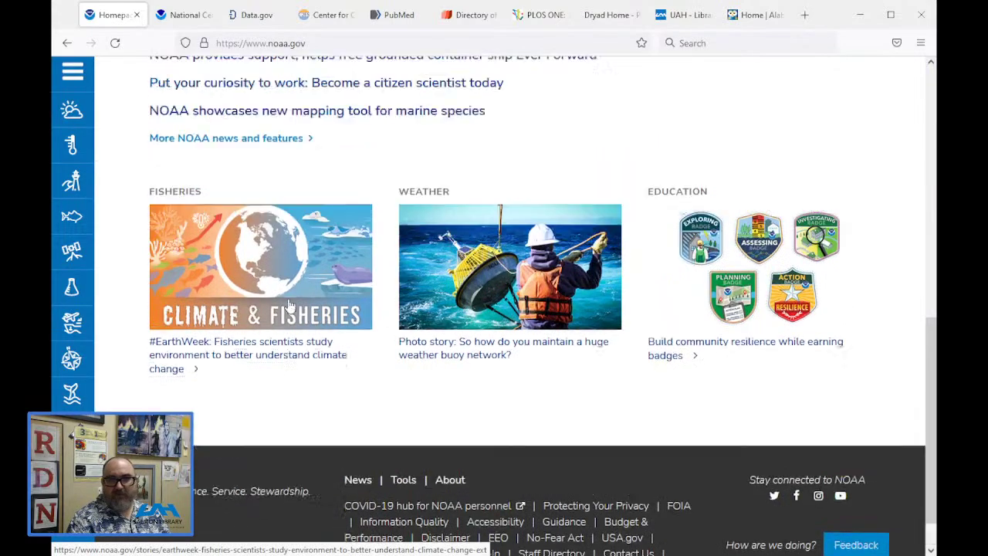
scroll(284, 295, down, 7)
scroll(284, 294, up, 3)
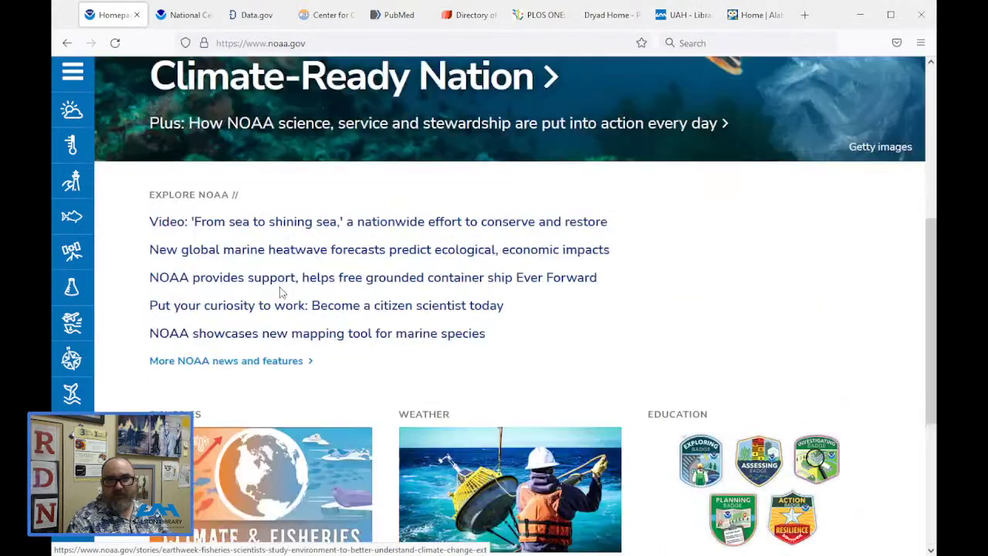
scroll(284, 295, down, 3)
scroll(247, 286, up, 6)
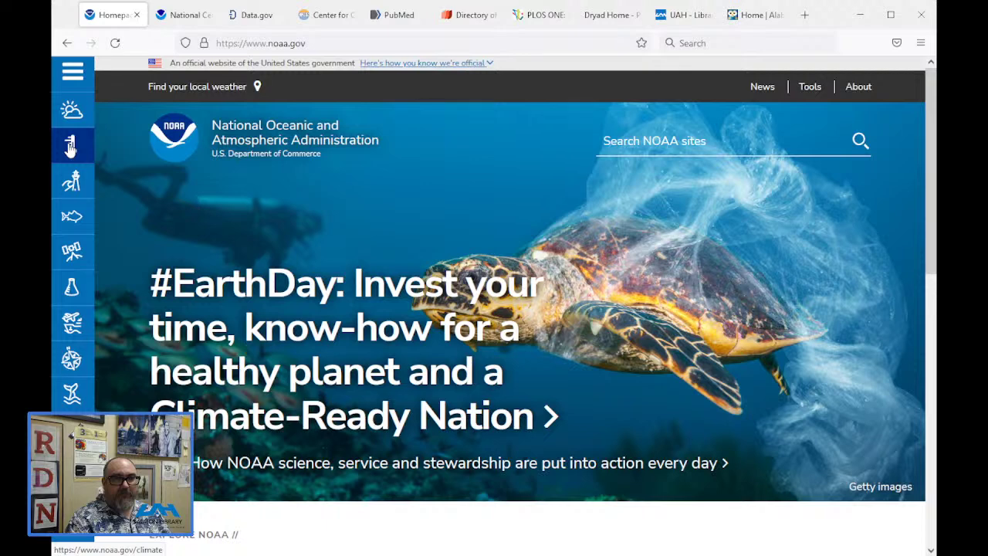
- Open NOAA's Research section and skim its introduction and feature stories
click(72, 291)
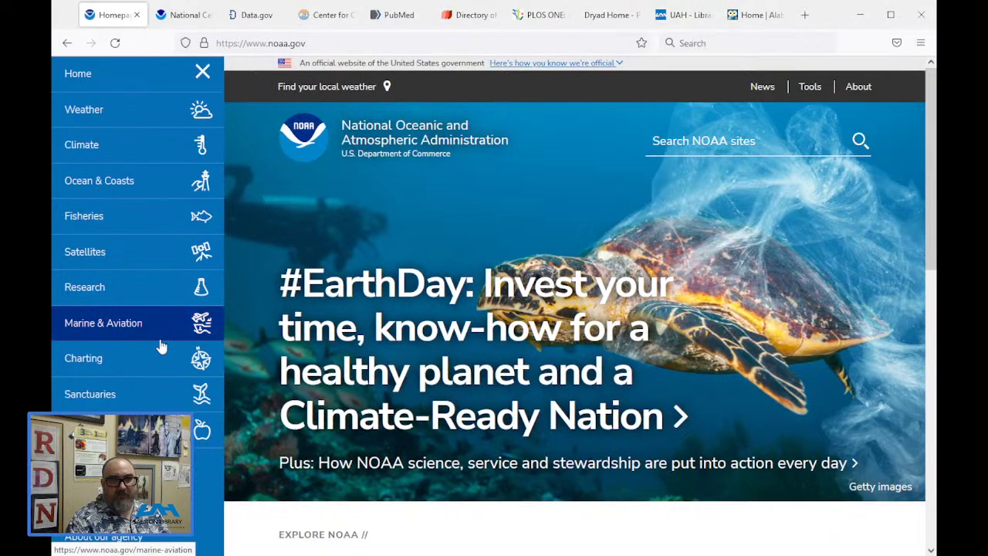
click(155, 291)
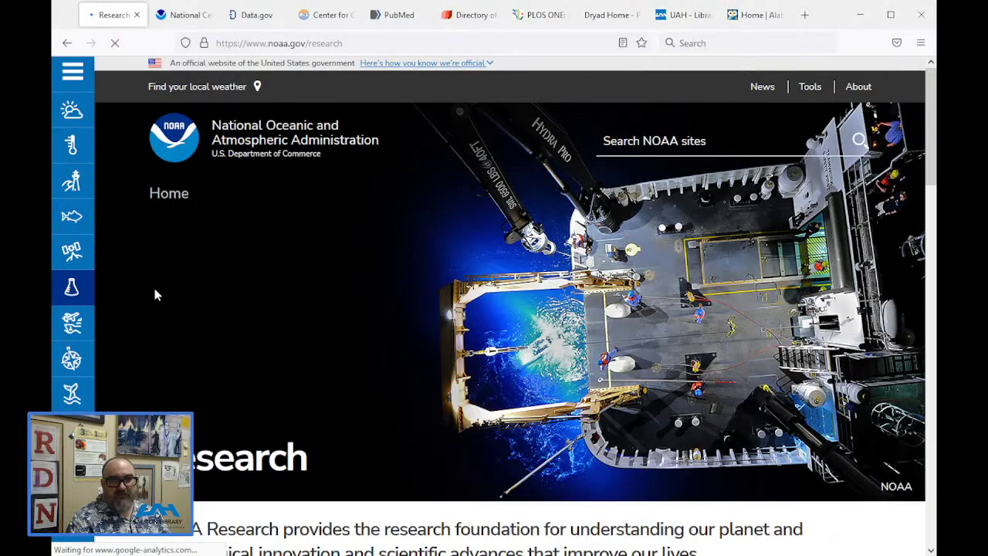
scroll(153, 295, down, 10)
scroll(153, 298, up, 8)
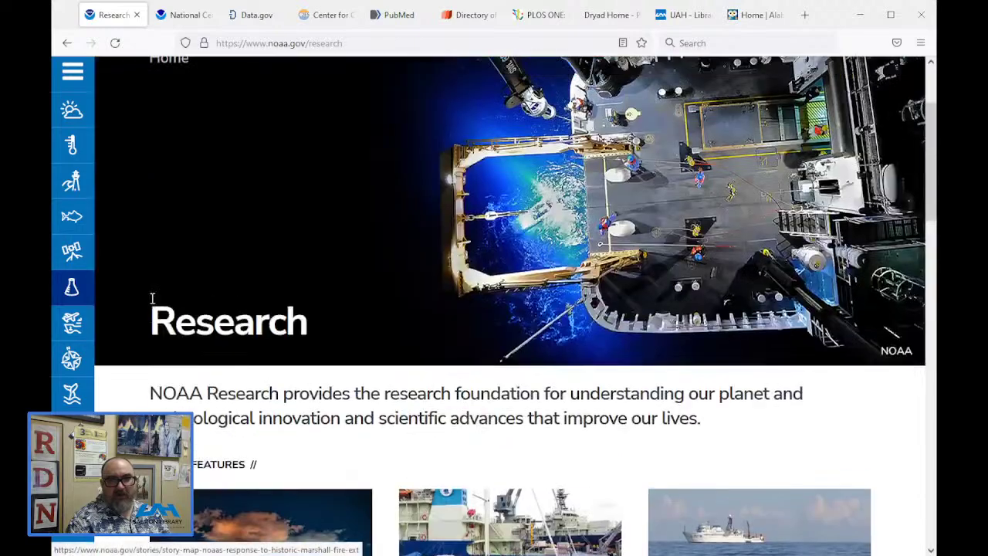
- Search the NOAA sites for "climate change" and skim the list of results
scroll(152, 298, up, 3)
click(668, 140)
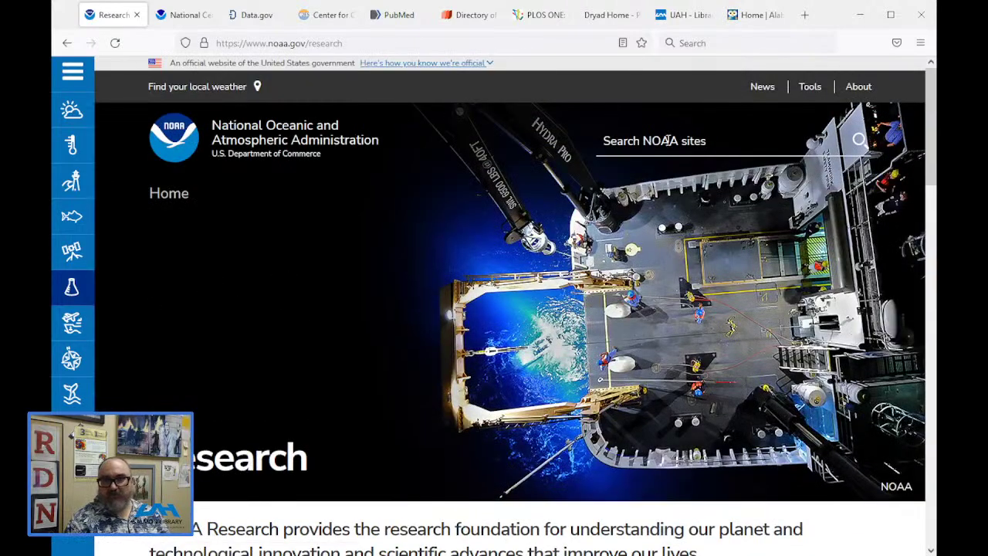
text(climate change)
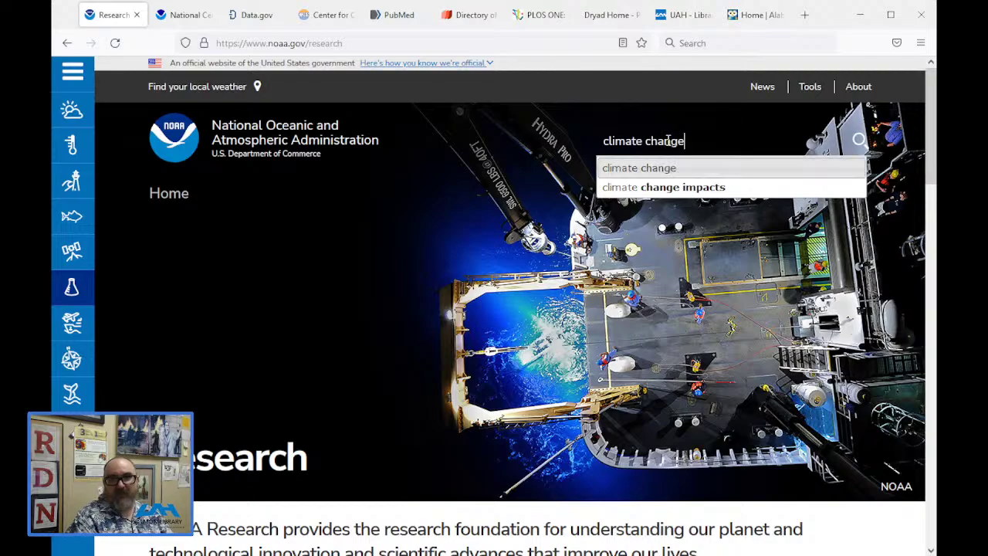
key(Return)
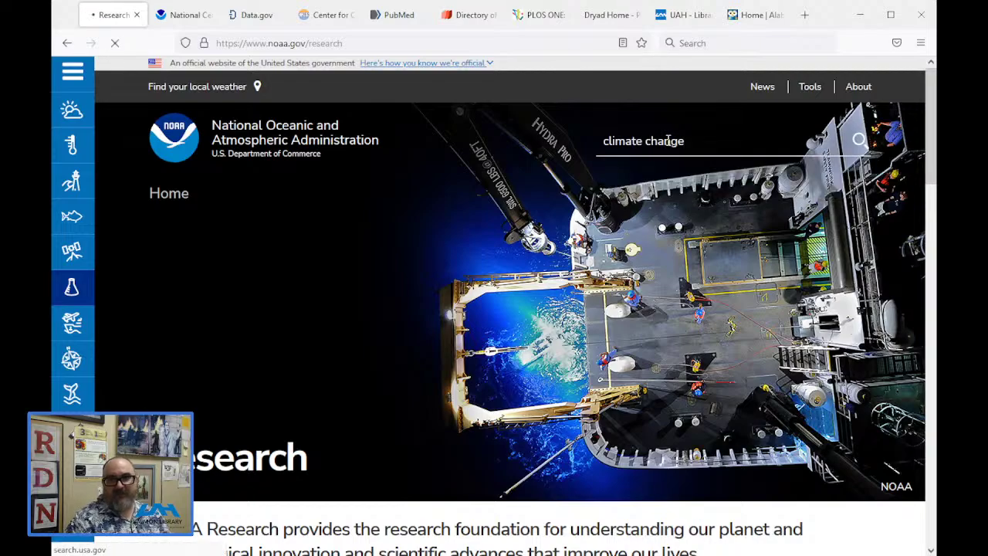
scroll(540, 285, down, 5)
scroll(540, 285, down, 8)
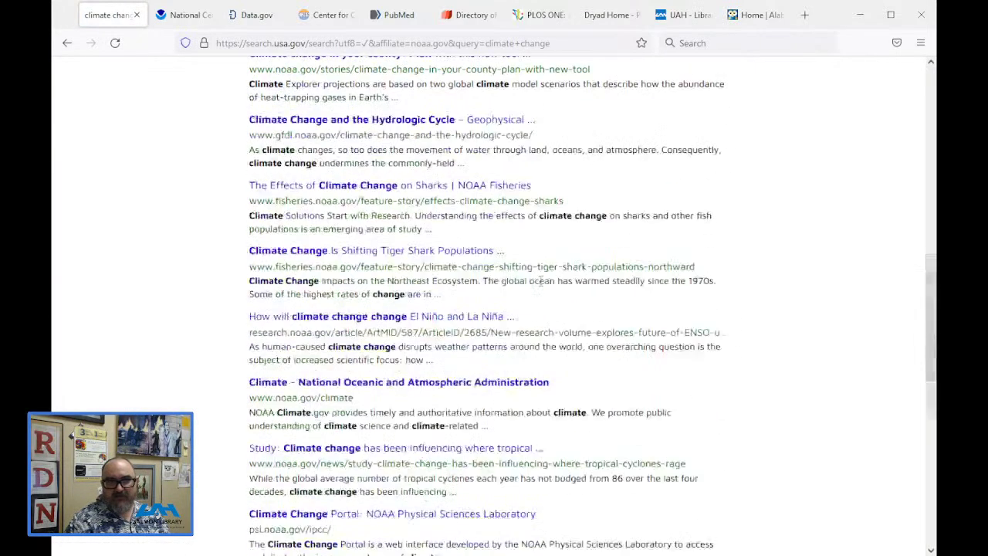
scroll(540, 284, up, 12)
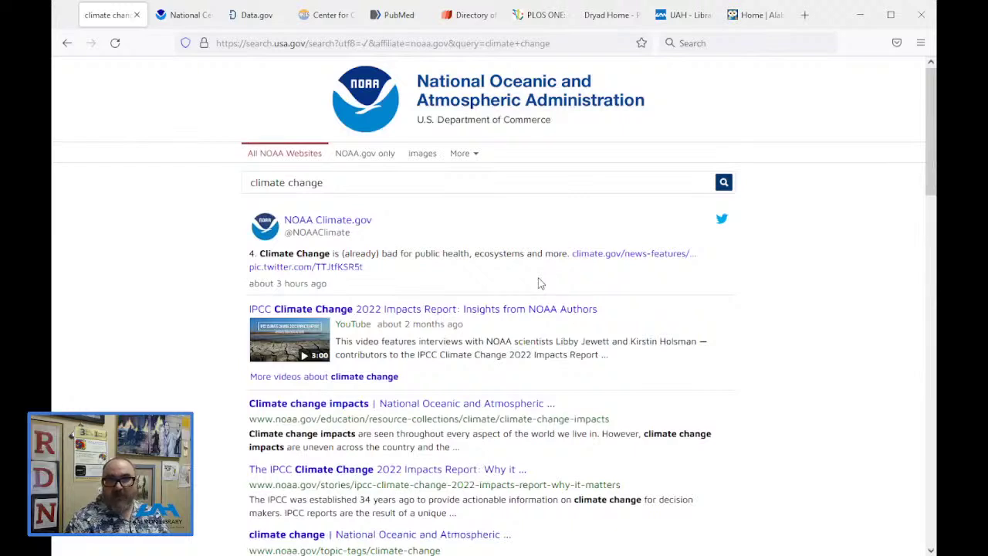
- Return to the NOAA home page and look over its Explore NOAA stories again
click(67, 43)
click(66, 43)
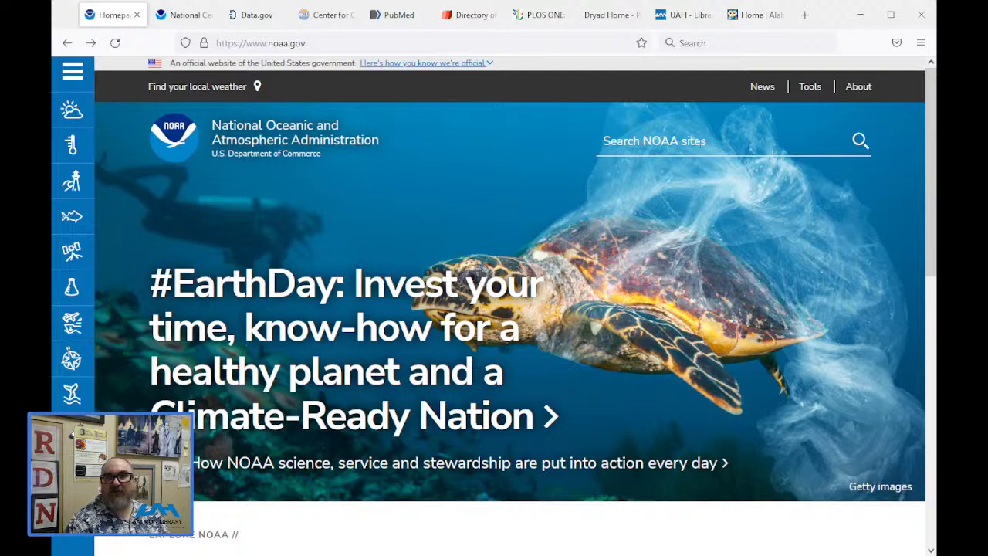
scroll(516, 337, down, 10)
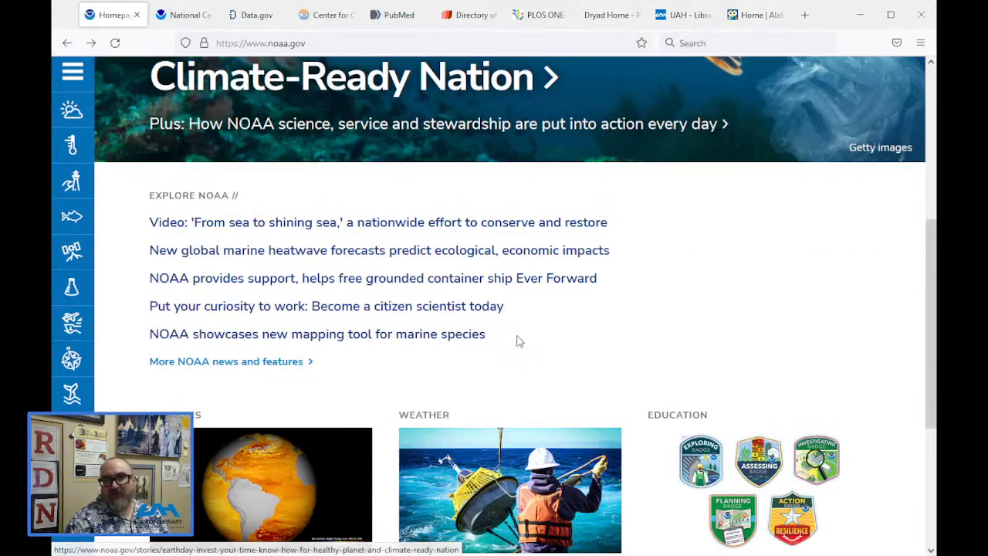
scroll(523, 340, up, 10)
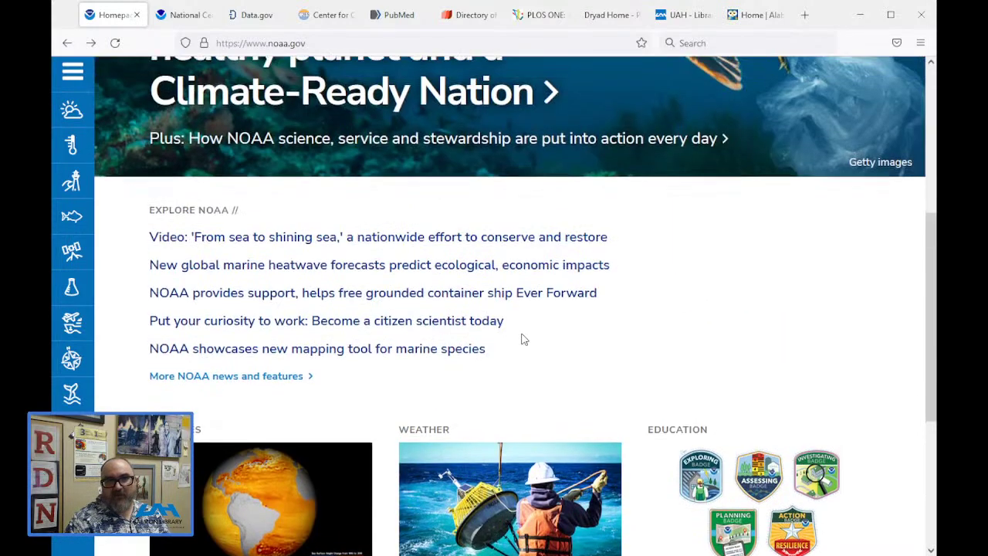
scroll(523, 339, up, 2)
scroll(521, 332, down, 6)
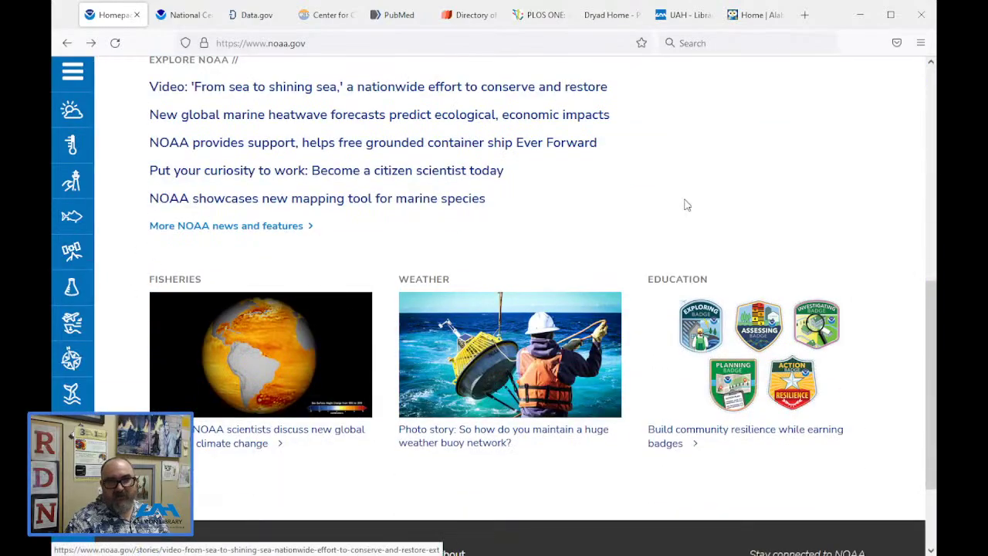
- Search the NOAA sites for "climate change impacts" and open the Climate change impacts education resource page
scroll(684, 206, up, 6)
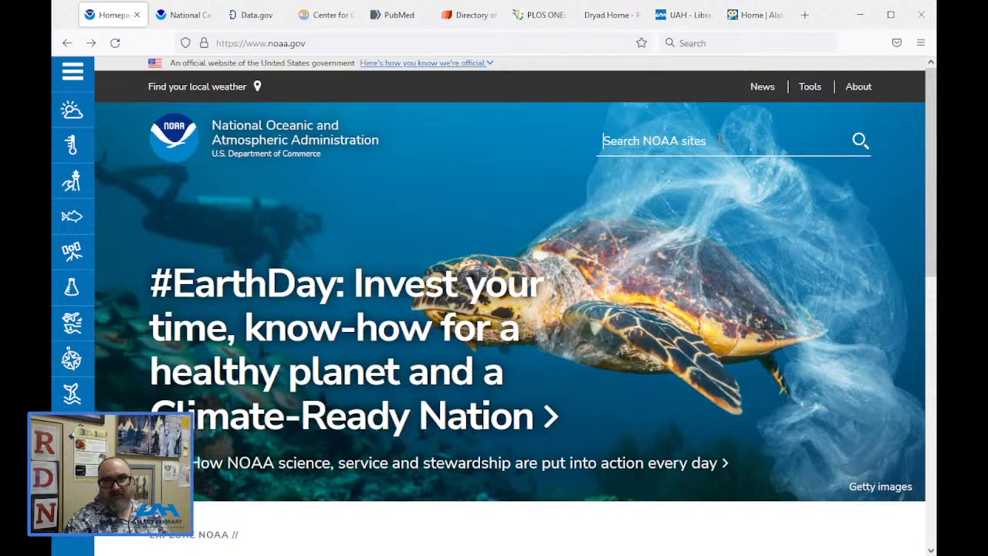
text(climate)
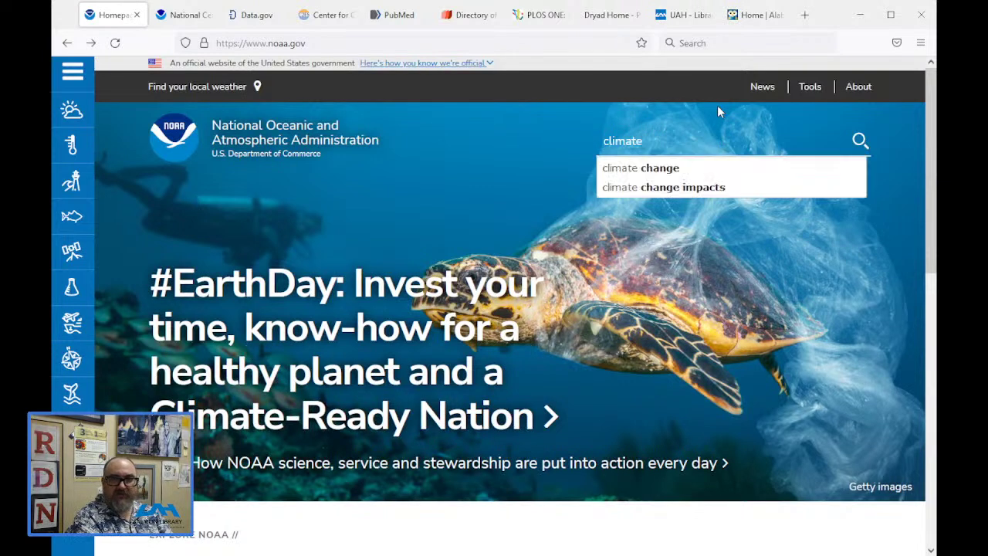
text( change impacts)
key(Return)
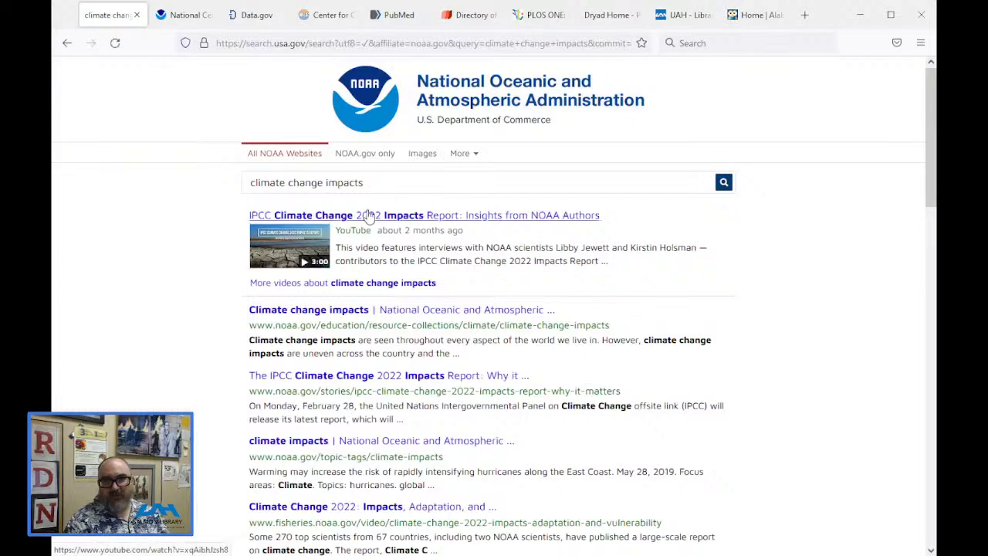
scroll(369, 216, down, 2)
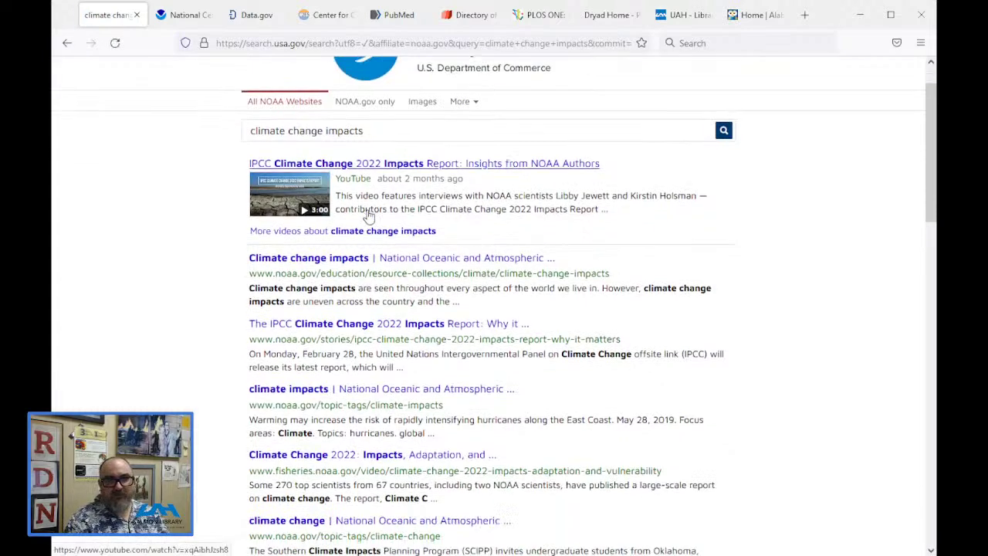
click(372, 244)
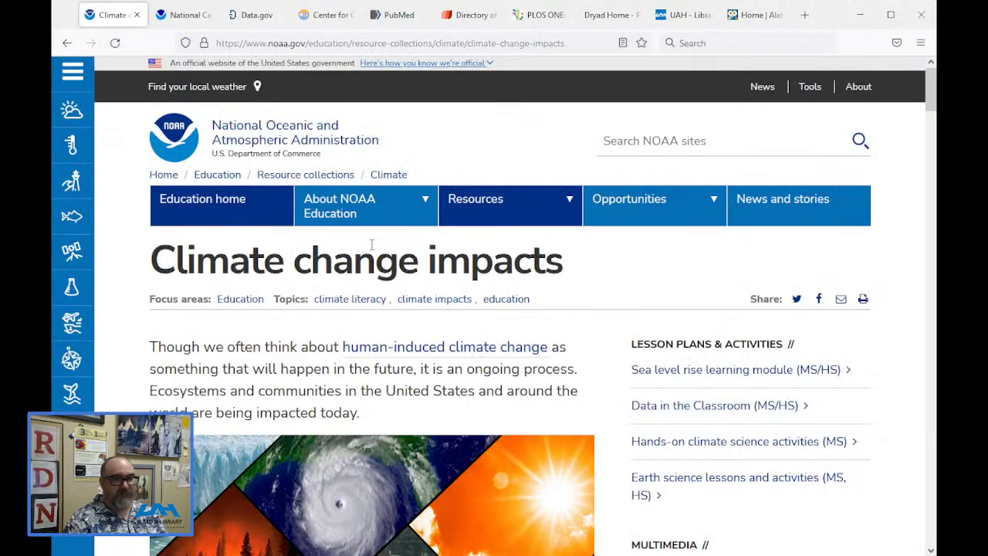
- Examine the Climate change impacts article, including its in-text links and its Data Resources and Background Information lists
scroll(371, 244, down, 10)
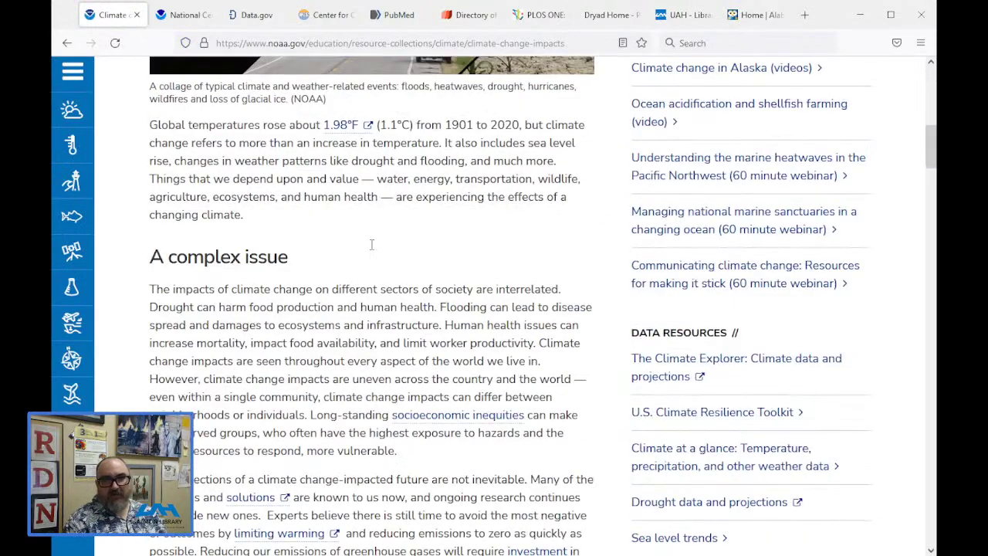
scroll(372, 244, down, 5)
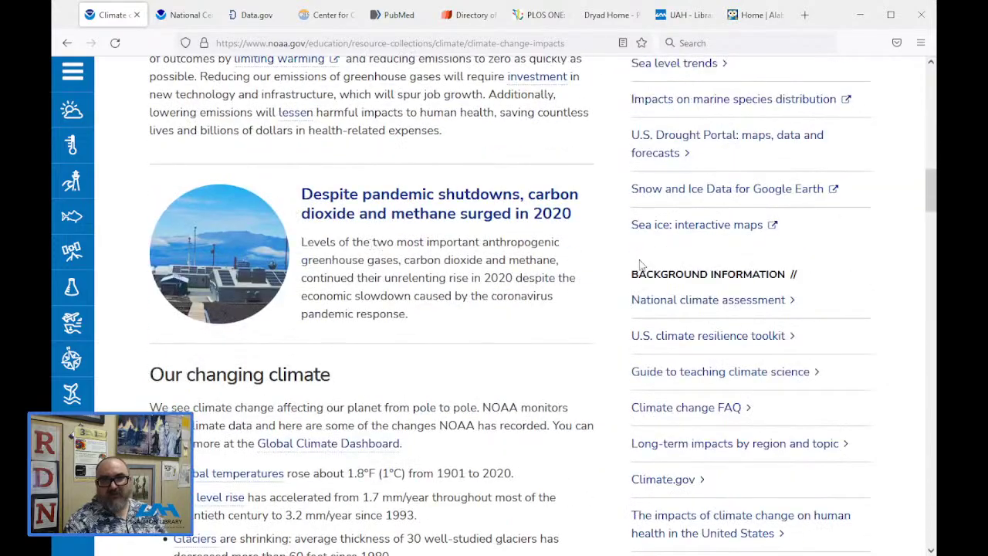
scroll(656, 270, up, 1)
scroll(633, 266, up, 2)
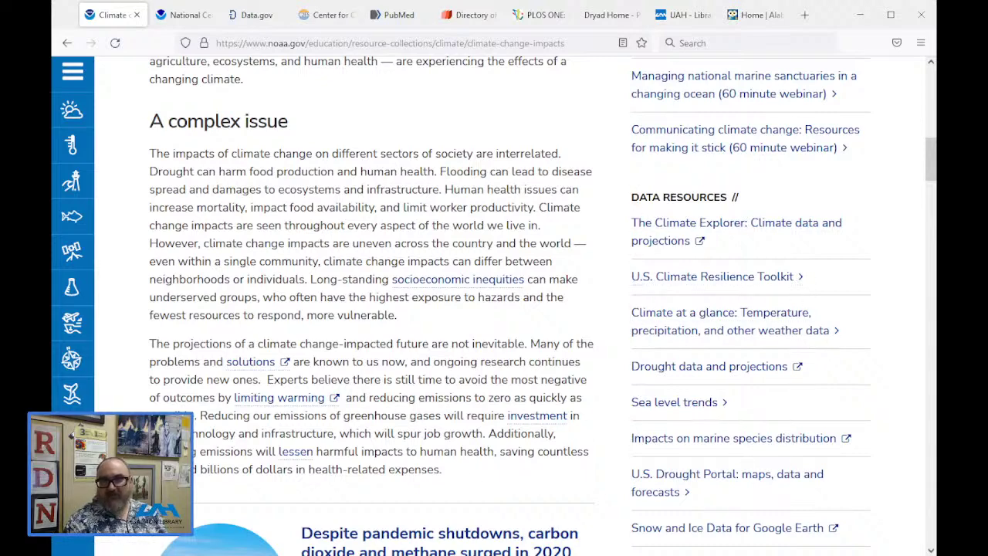
scroll(551, 265, down, 5)
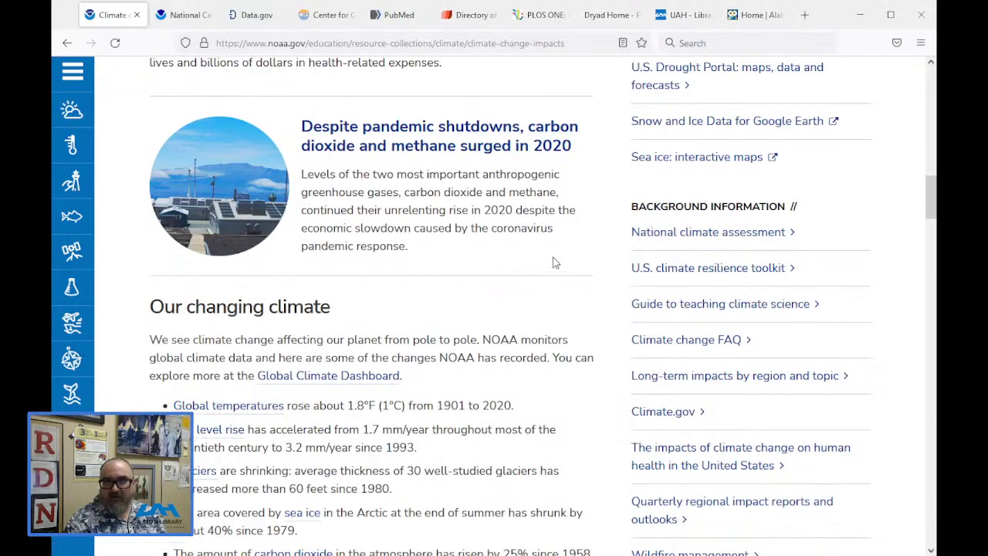
scroll(517, 256, down, 3)
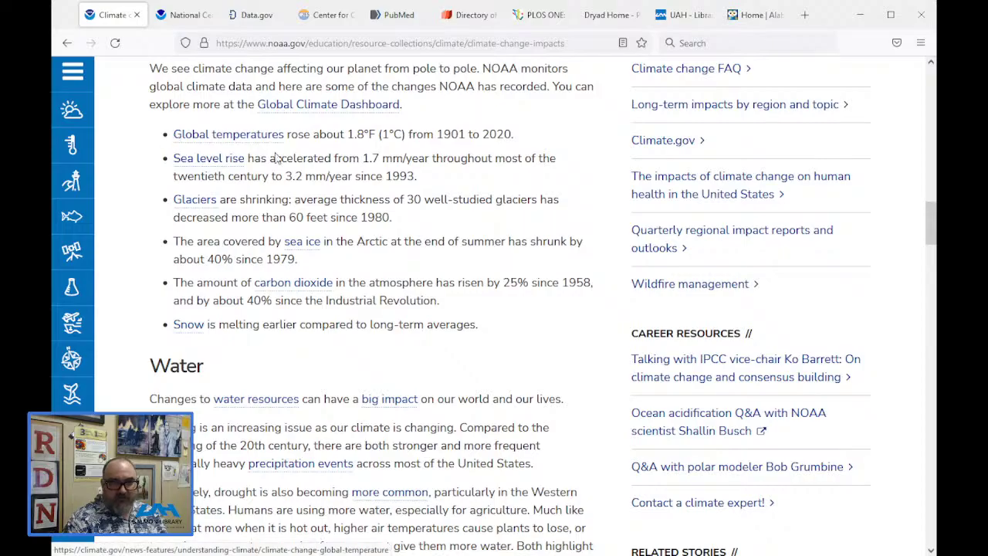
scroll(246, 226, down, 5)
scroll(324, 249, up, 5)
scroll(344, 253, down, 5)
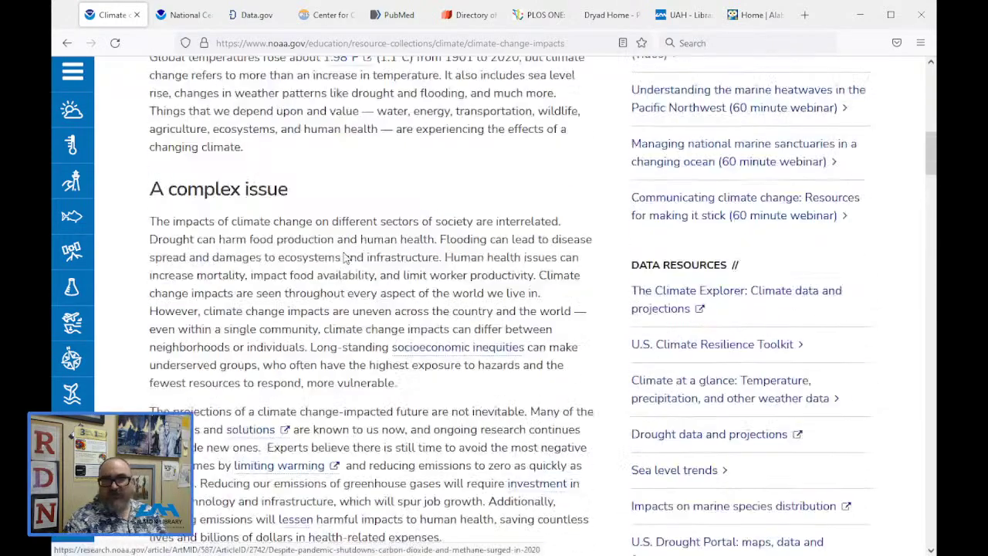
scroll(344, 253, up, 15)
scroll(344, 254, down, 10)
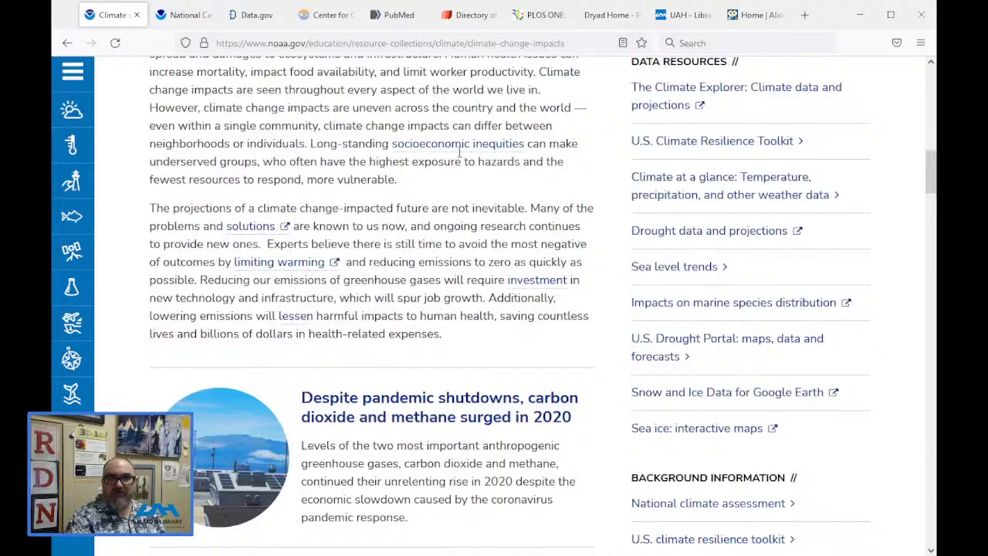
- Skim the chapter behind the article's socioeconomic inequities link and return to the climate change impacts search results
click(453, 147)
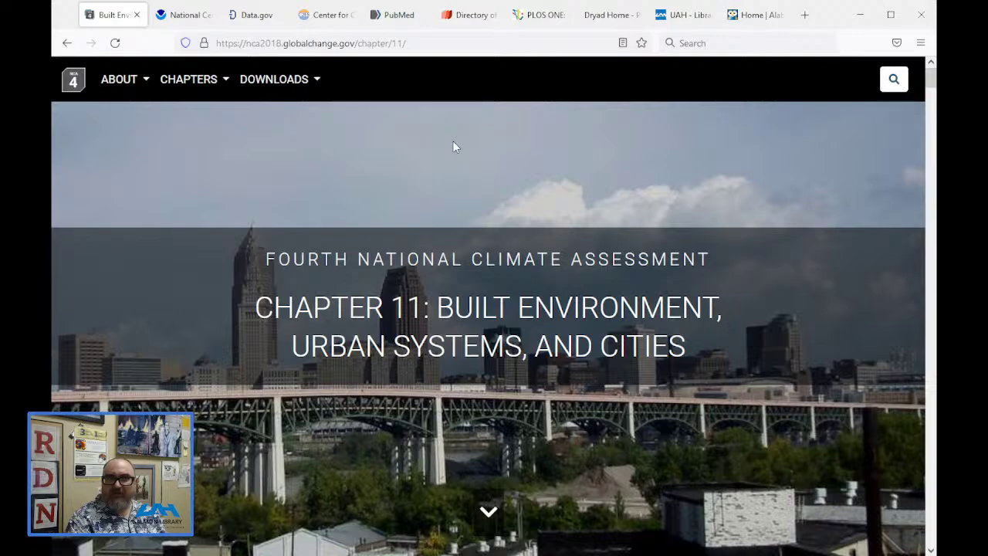
scroll(452, 141, down, 15)
scroll(453, 146, up, 15)
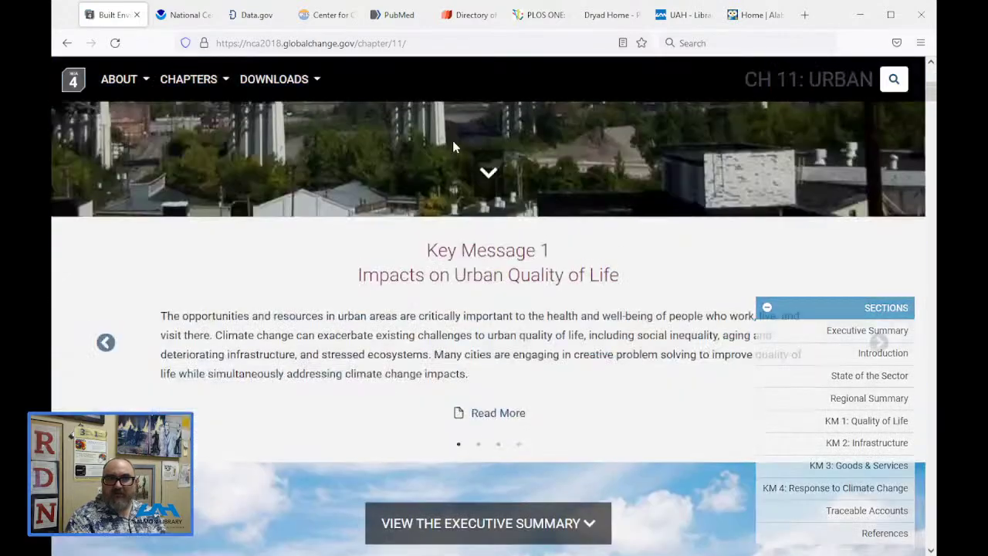
click(64, 43)
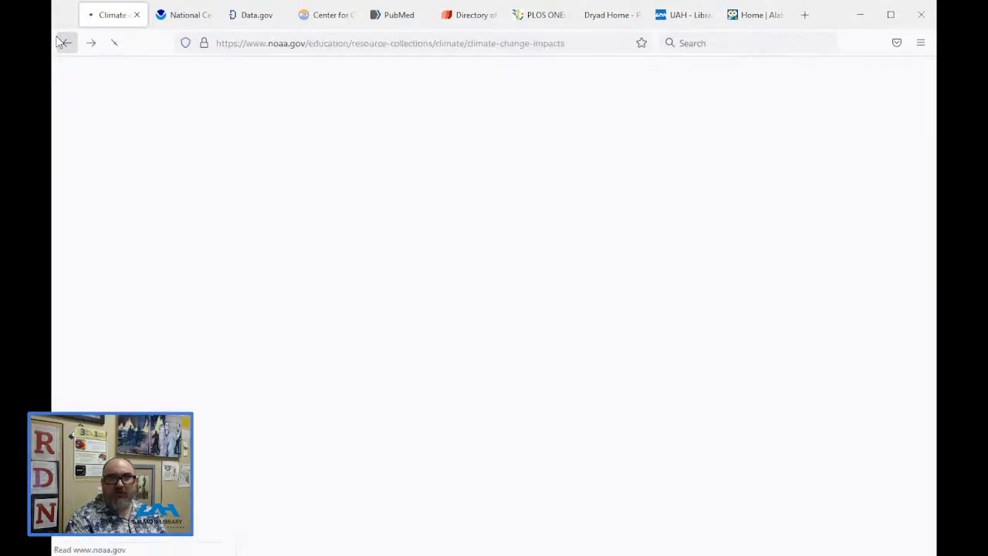
click(66, 44)
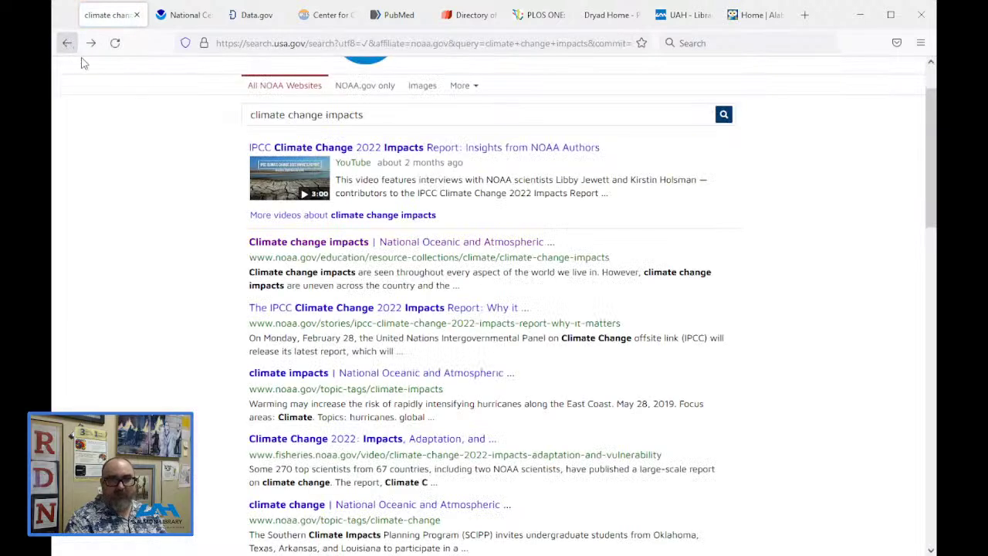
- Limit the climate change impacts results to NOAA.gov only, and close that tab to switch to the National Centers for Environmental Information site
scroll(181, 266, up, 1)
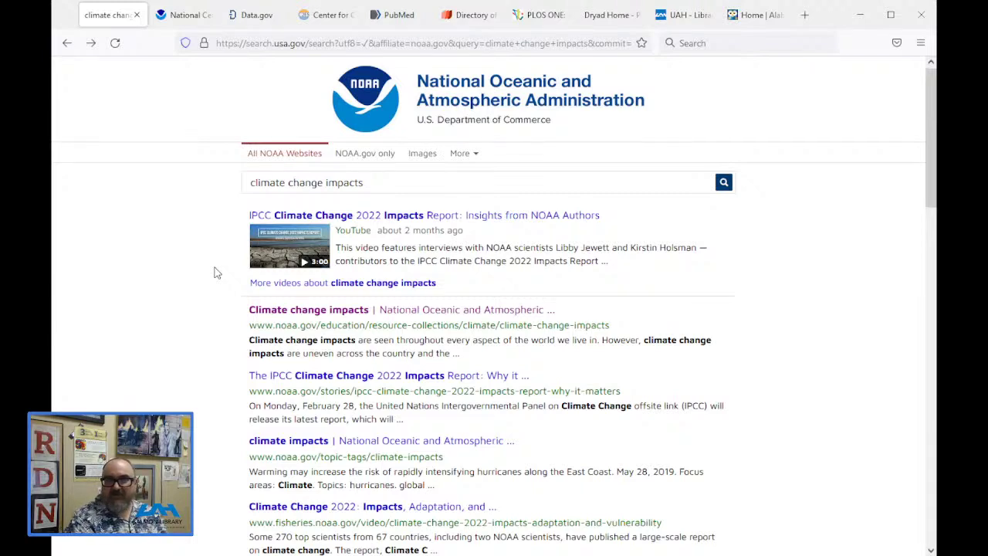
click(348, 156)
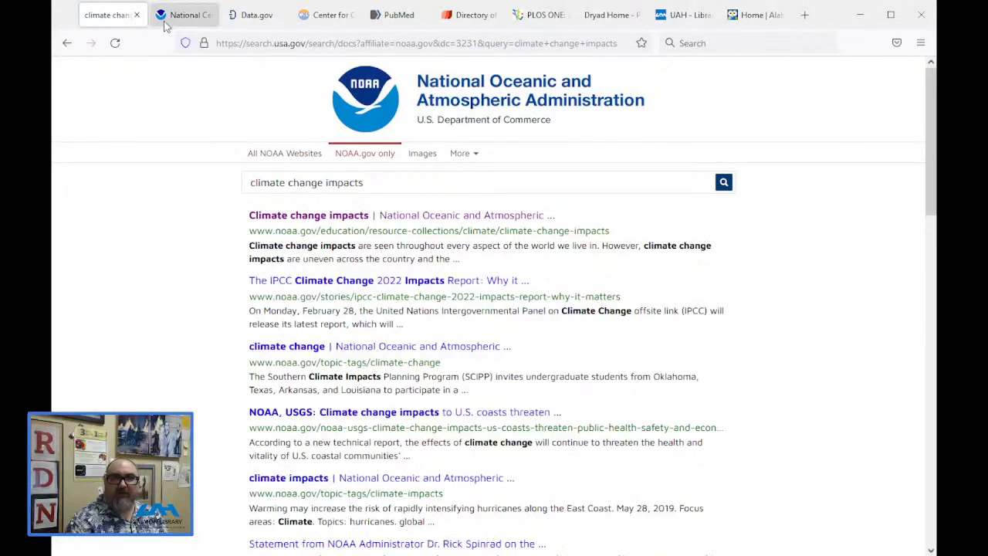
click(137, 14)
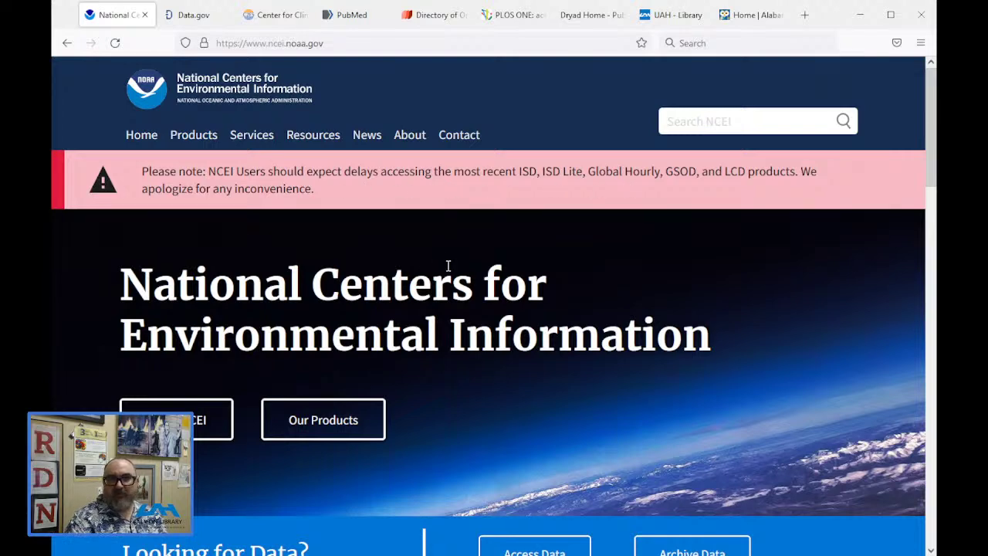
- Look over the NCEI home page, including its Featured News, Archive and Access sections and the site's navigation options
scroll(448, 266, down, 3)
scroll(448, 266, down, 6)
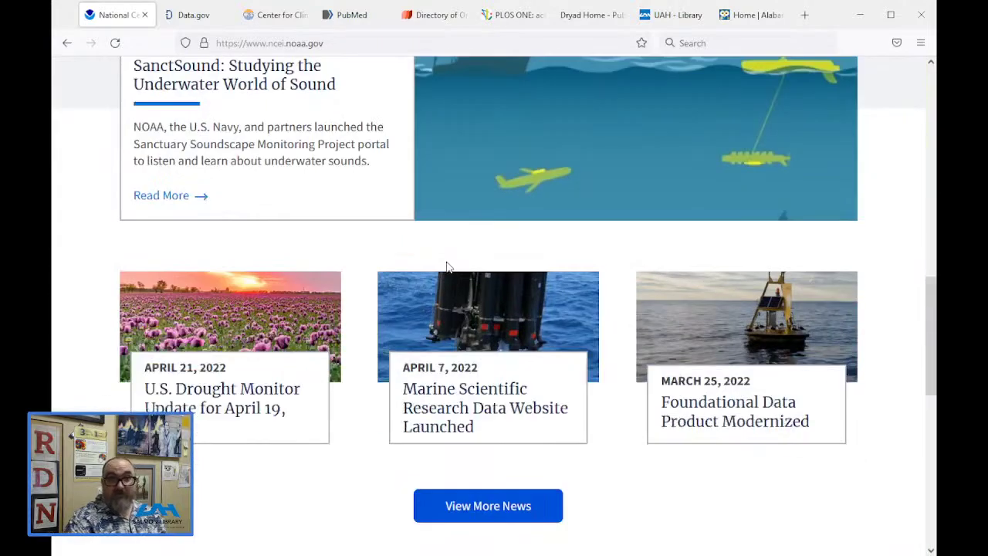
scroll(446, 266, up, 1)
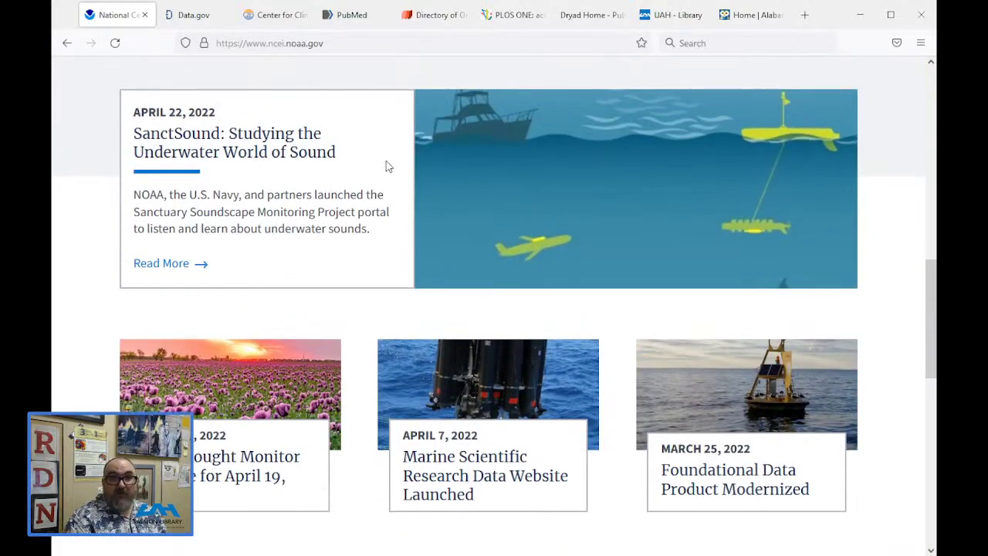
scroll(388, 167, down, 3)
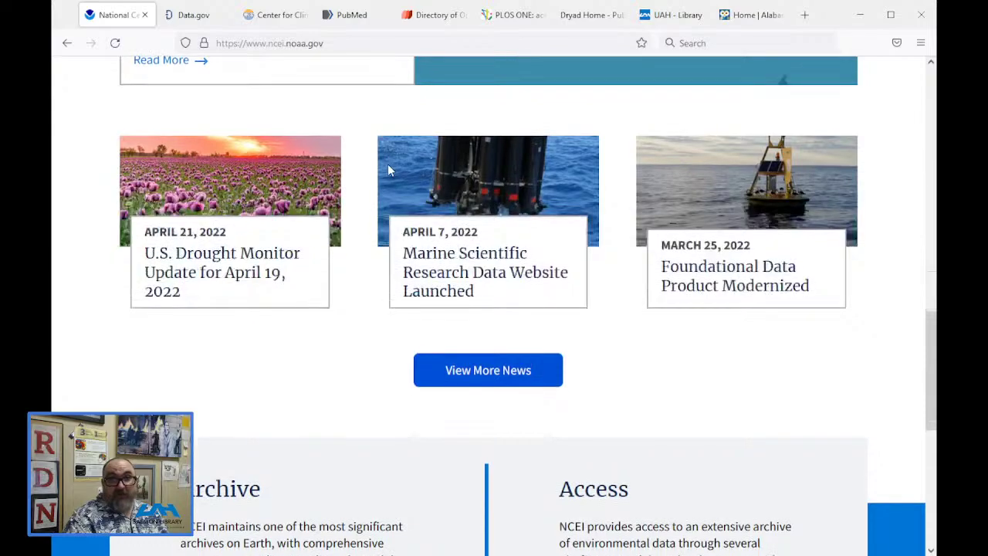
scroll(390, 168, down, 6)
scroll(406, 189, up, 15)
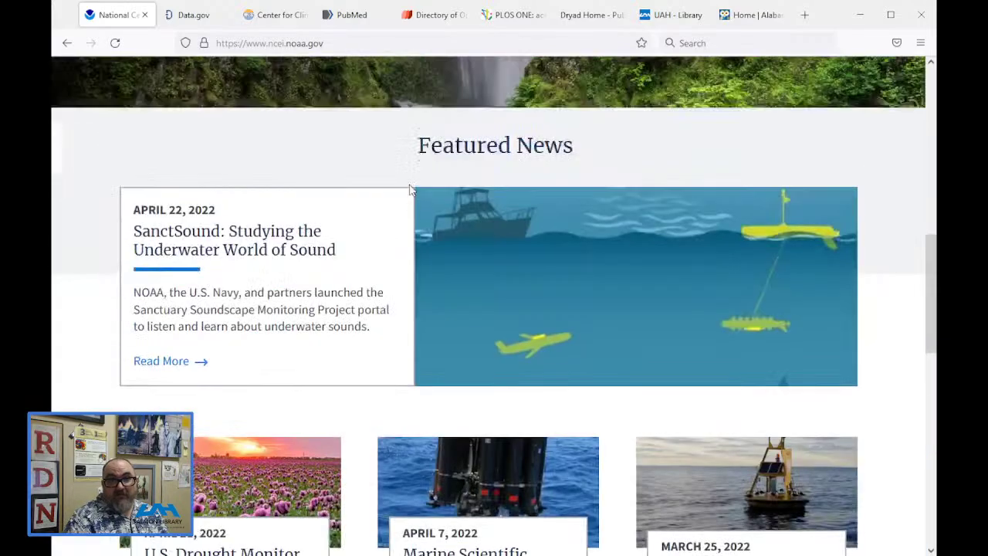
scroll(412, 193, up, 1)
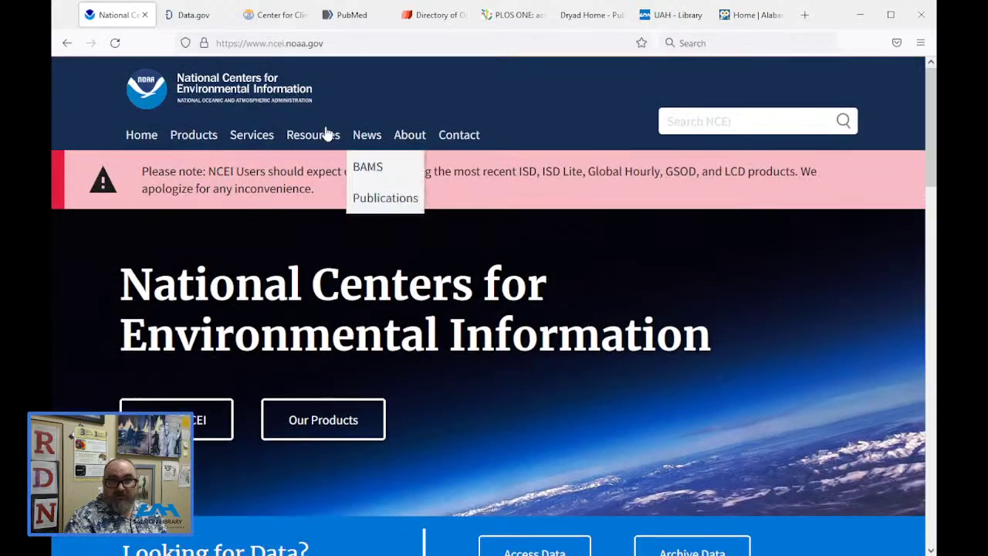
mouse_move(301, 137)
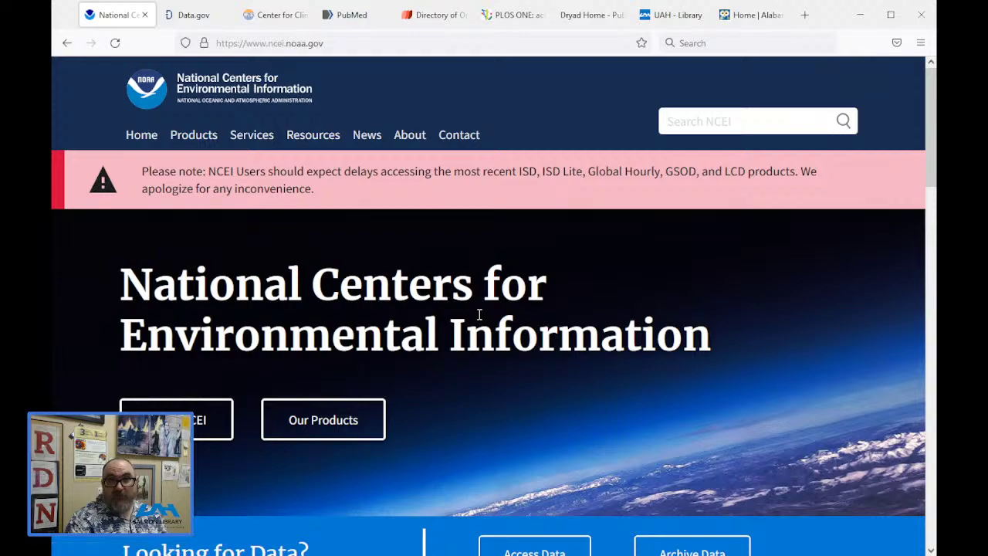
- Search the NCEI home page's Recent Weather section for past weather at location 35899
scroll(477, 316, down, 4)
scroll(477, 319, down, 4)
scroll(479, 322, up, 3)
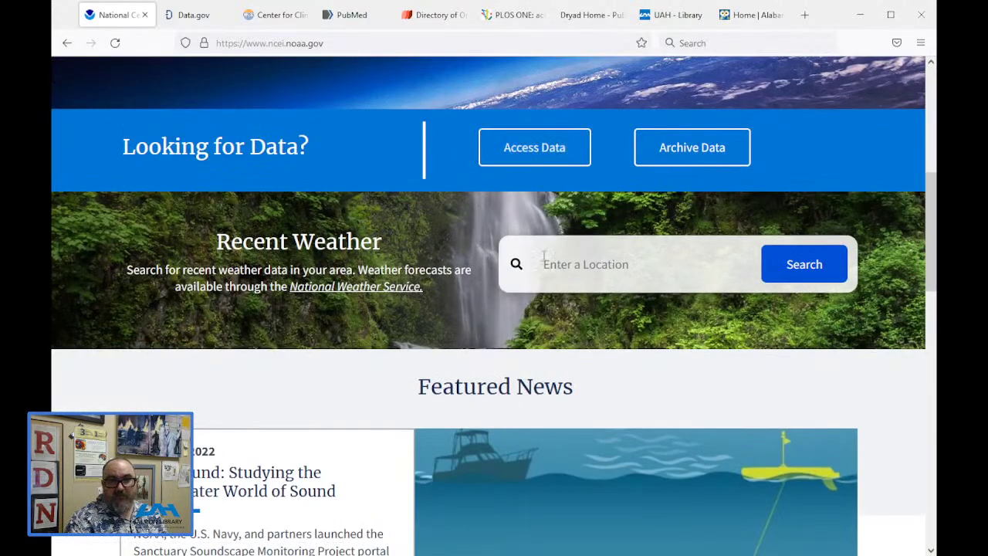
click(569, 265)
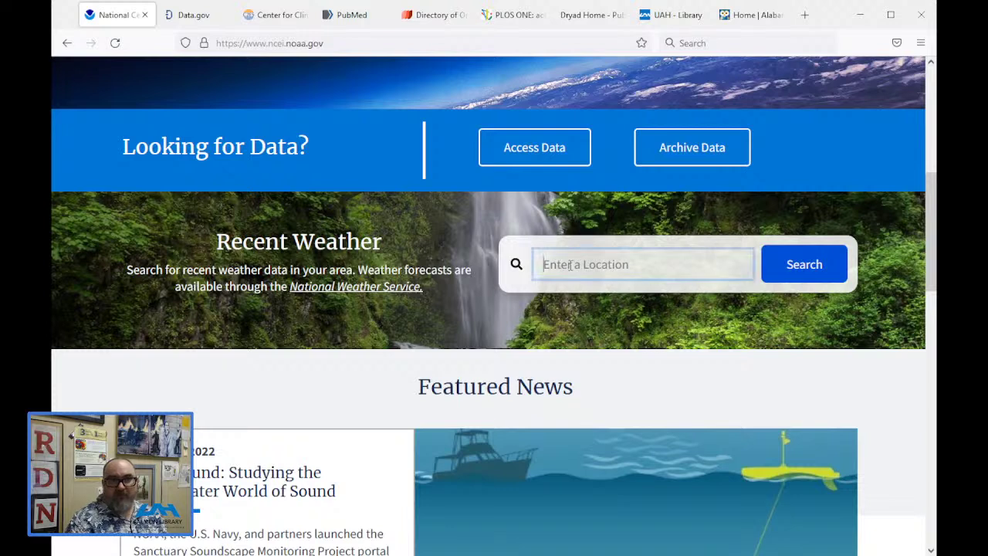
text(35899)
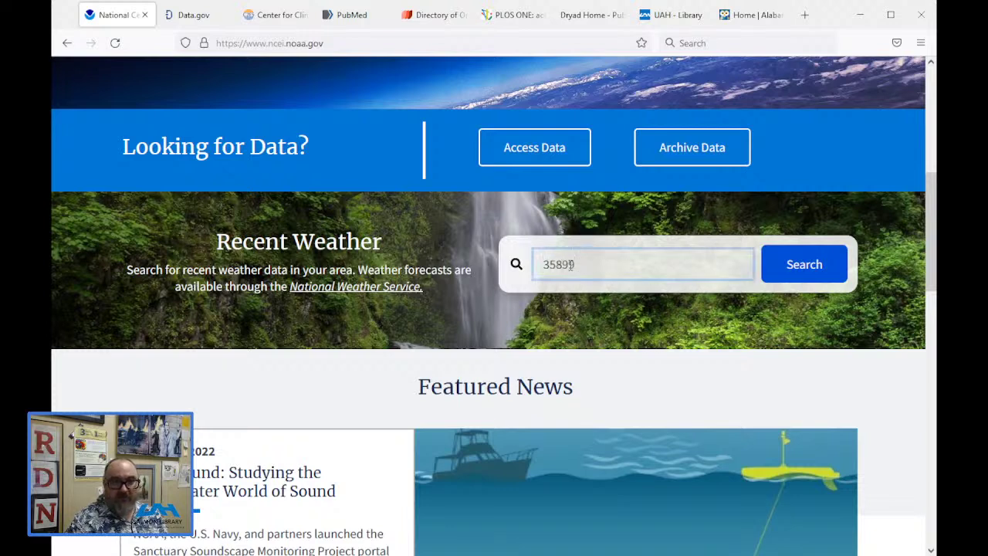
click(827, 270)
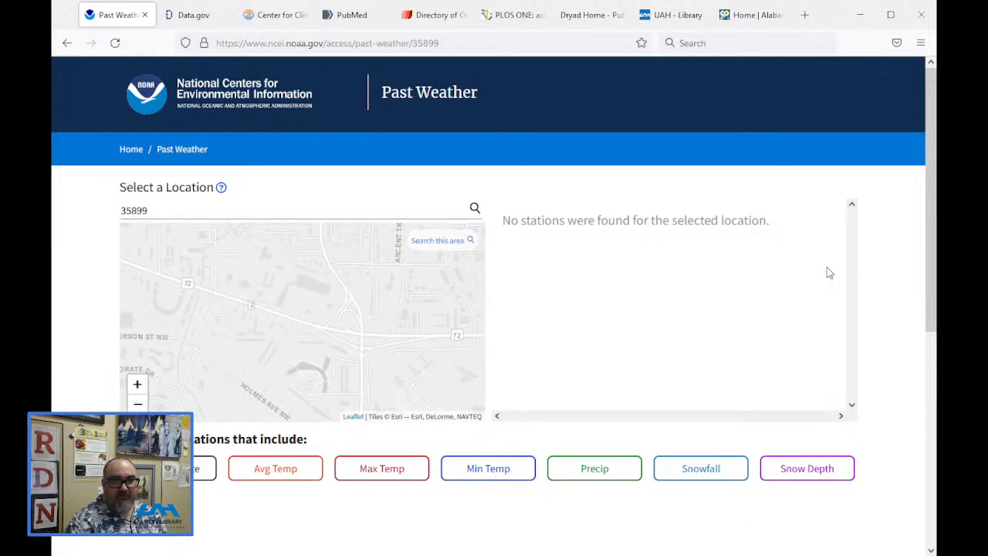
- Filter the past weather stations by Avg Temp and Max Temp, and return to the NCEI home page
click(251, 469)
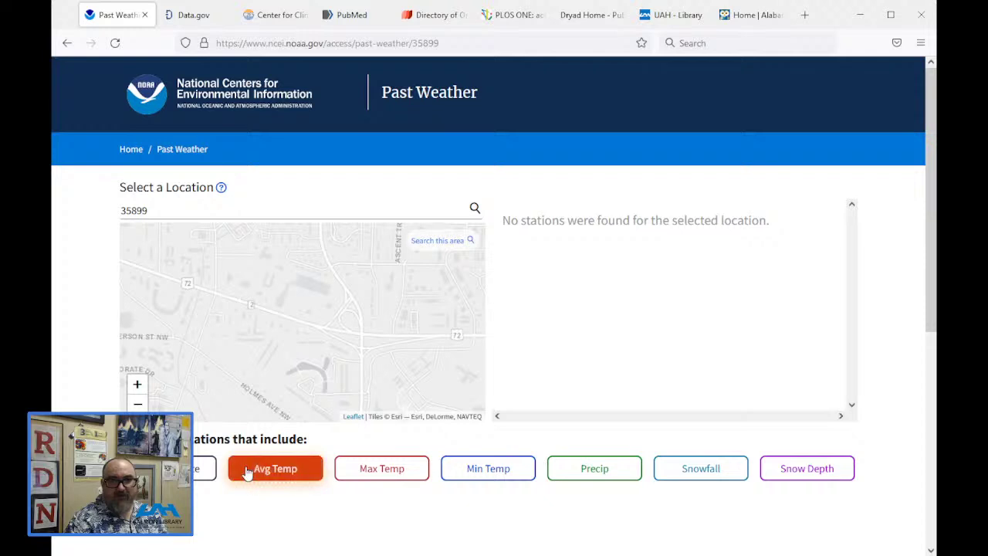
click(365, 468)
click(207, 469)
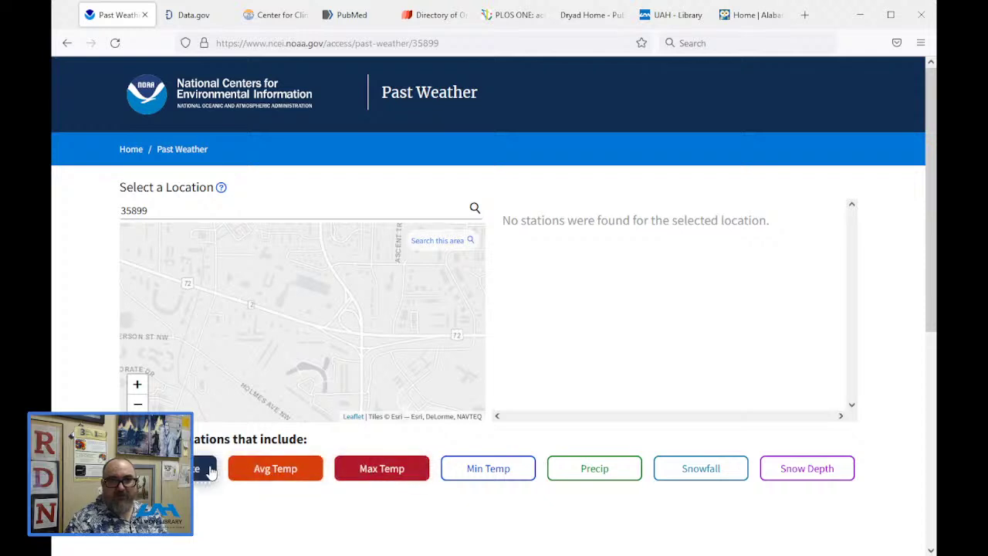
click(68, 44)
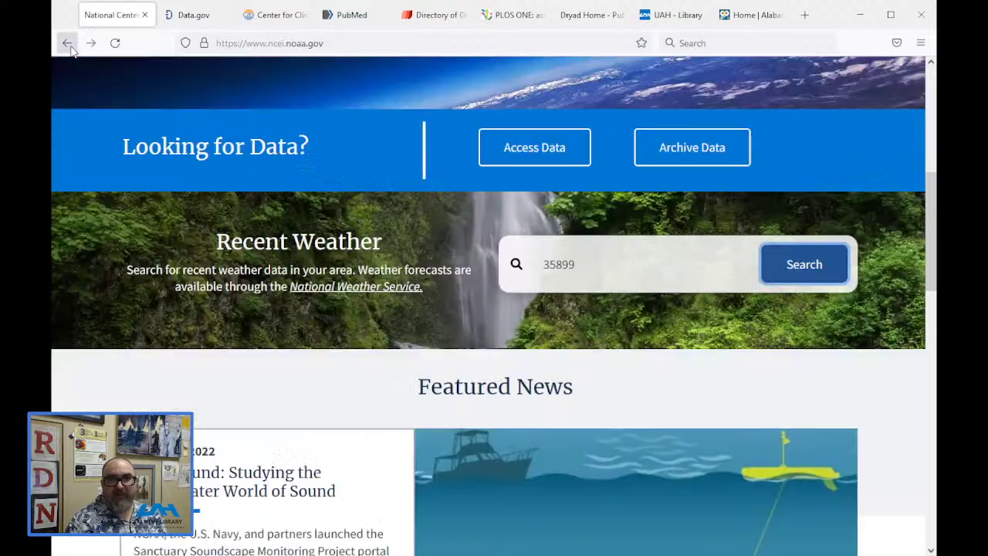
scroll(257, 198, up, 1)
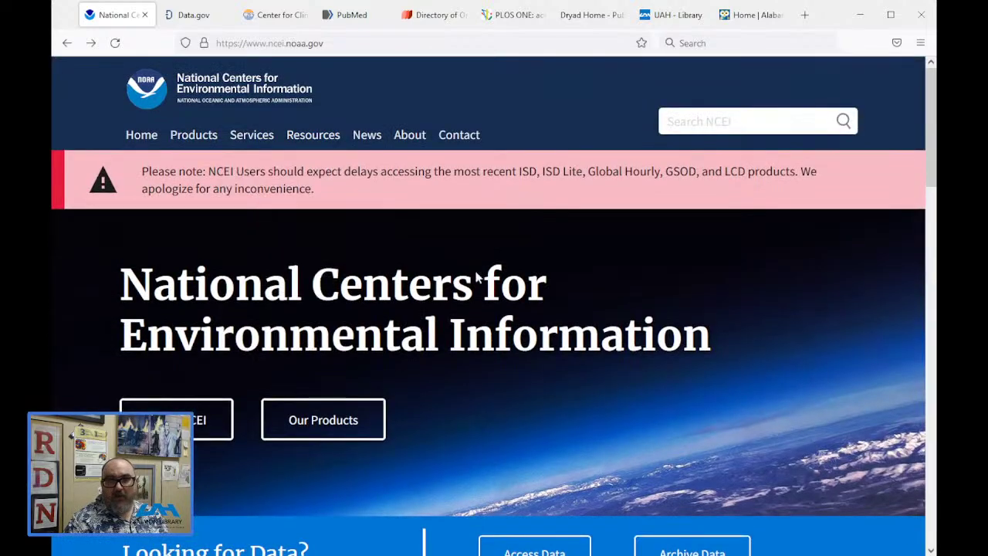
- Open the NCEI data access page and examine its Discovery Tools, including the NOAA OneStop description, features and featured datasets
scroll(475, 278, down, 4)
click(541, 214)
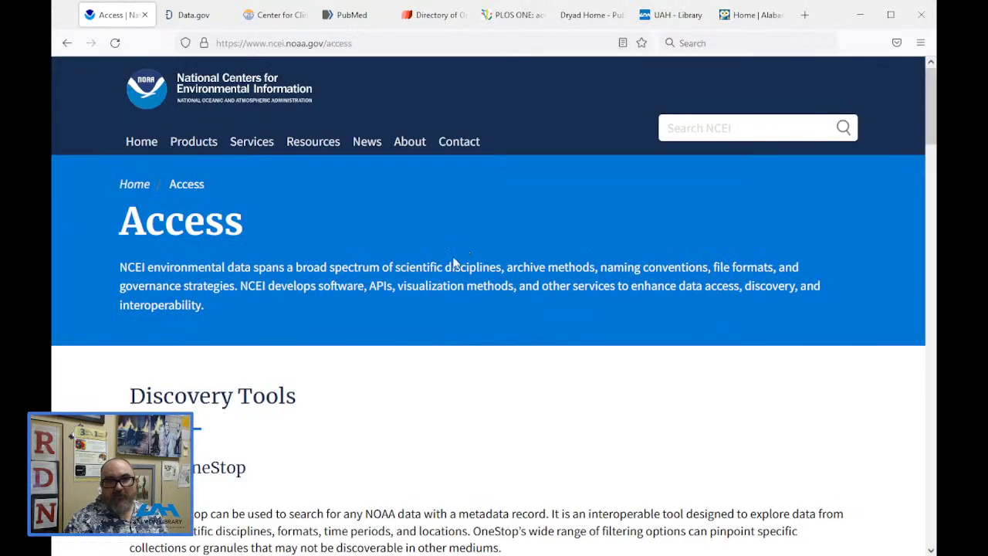
scroll(441, 292, down, 8)
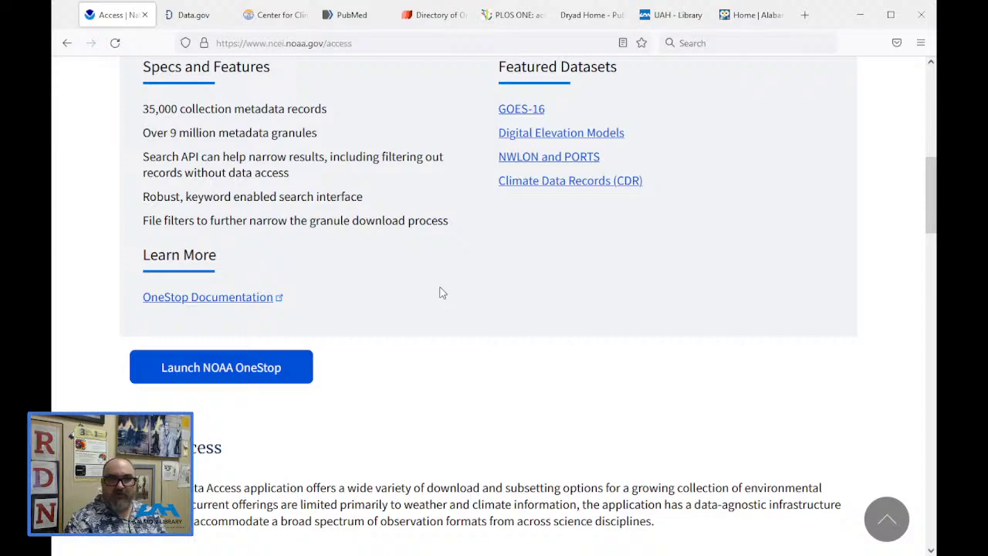
scroll(442, 292, down, 6)
scroll(439, 291, up, 8)
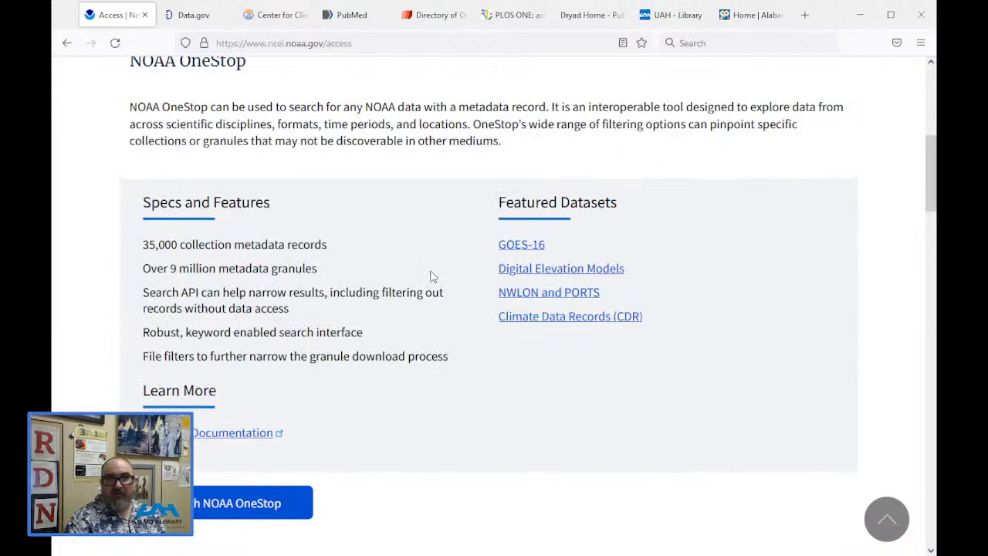
scroll(402, 214, up, 5)
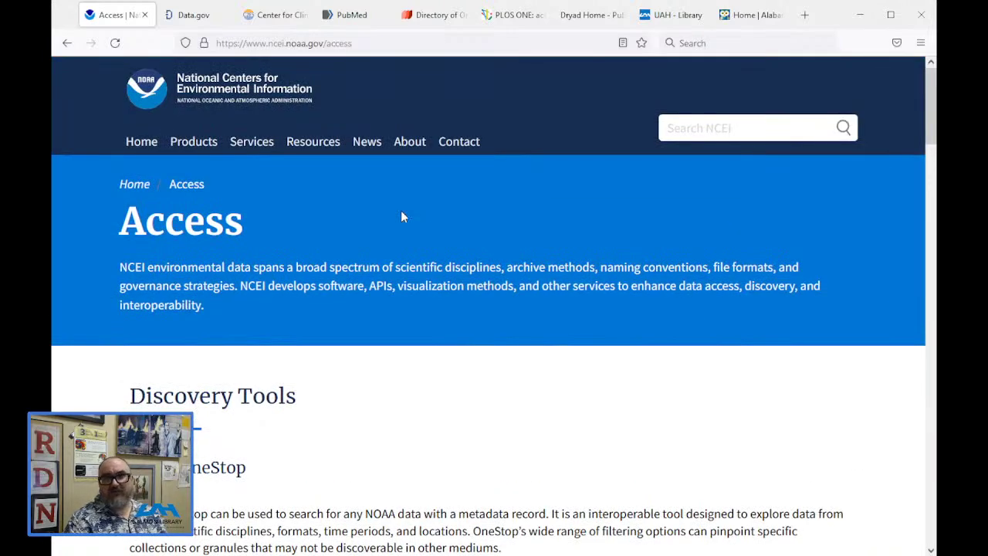
scroll(400, 217, down, 3)
scroll(402, 232, up, 2)
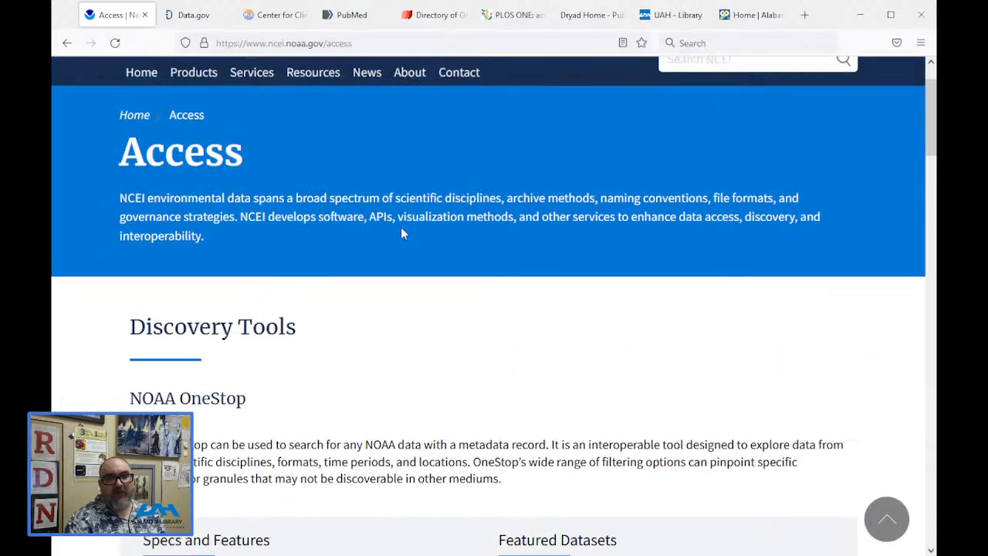
scroll(401, 232, up, 1)
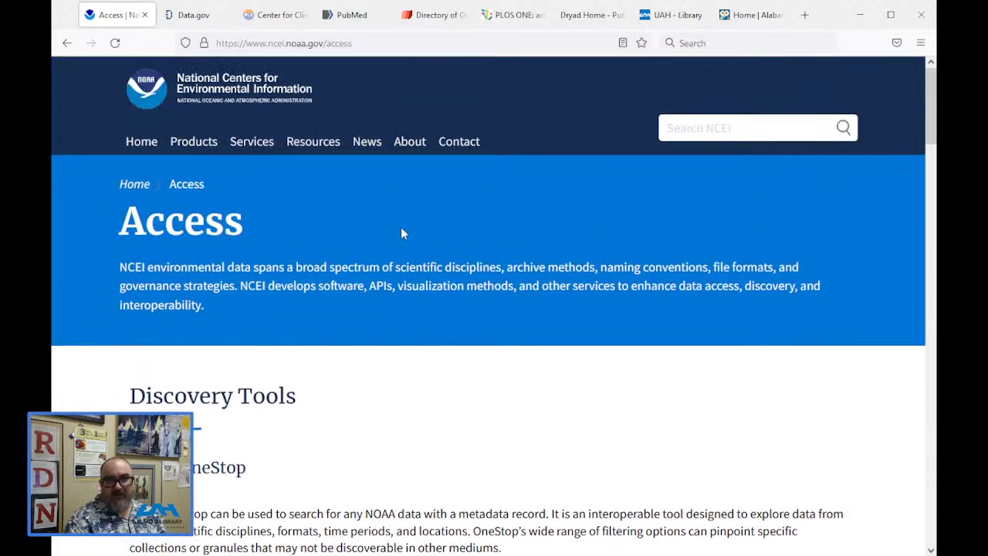
- Open the GOES-16 featured dataset's collections in NOAA OneStop, and close that tab to switch to Data.gov
scroll(401, 232, down, 2)
scroll(641, 390, down, 4)
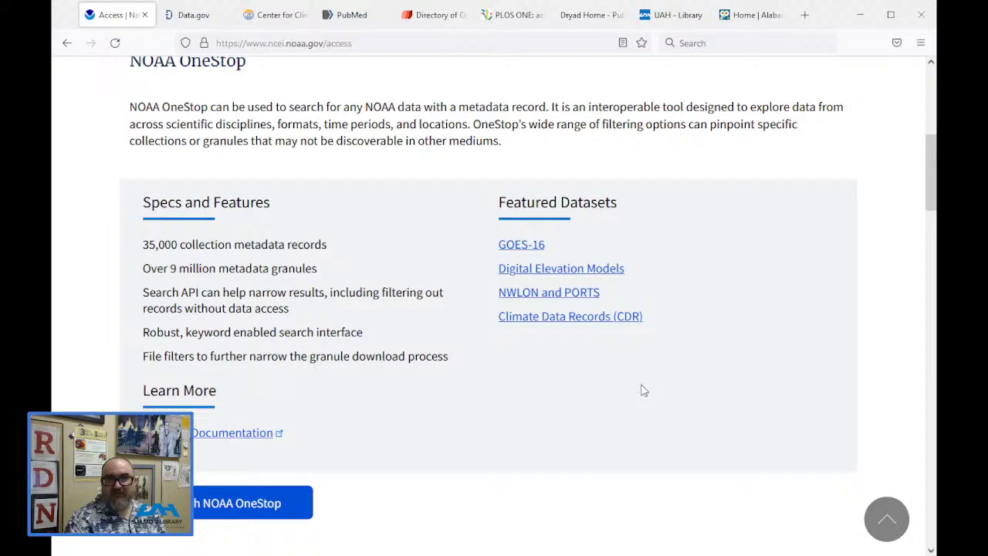
click(521, 246)
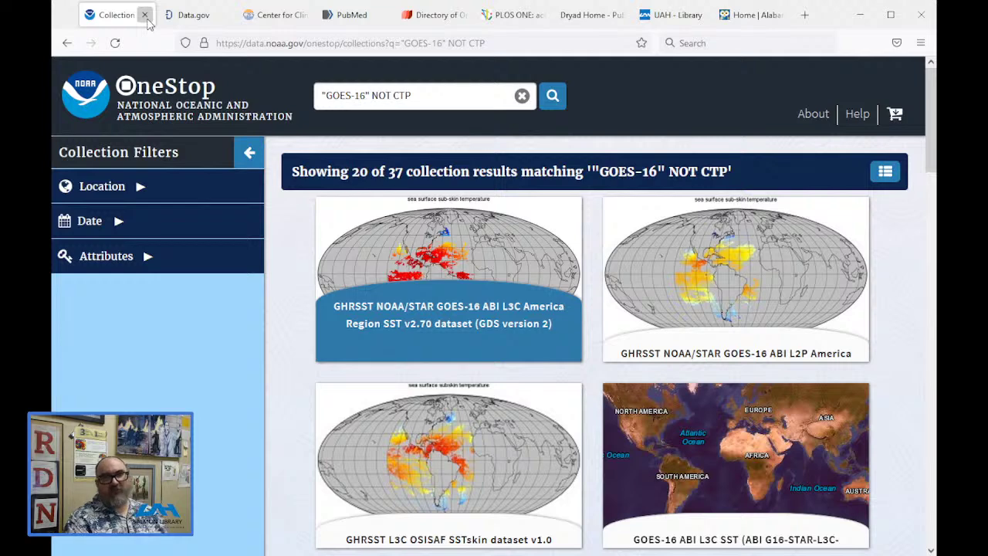
click(144, 15)
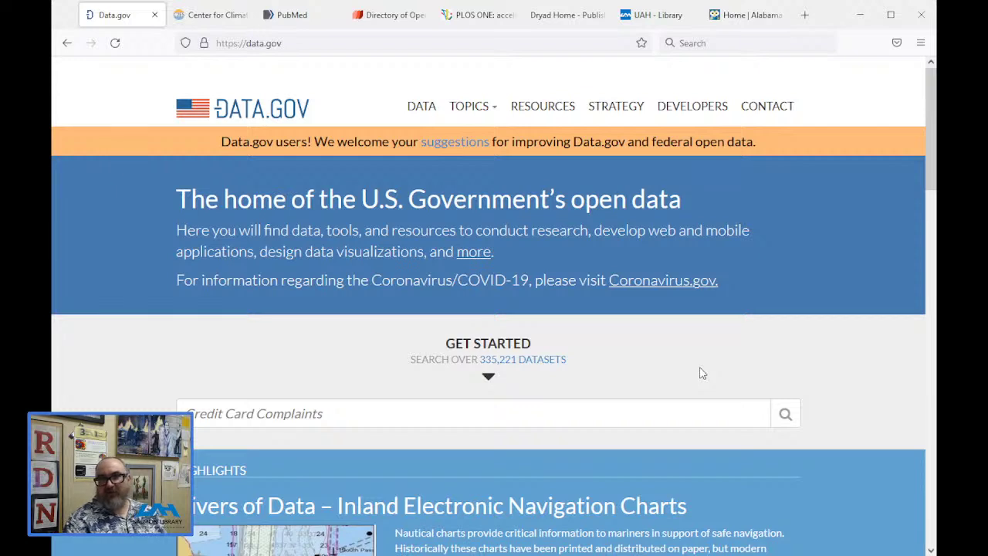
- Search the Data.gov catalog for "climate change" datasets
click(507, 415)
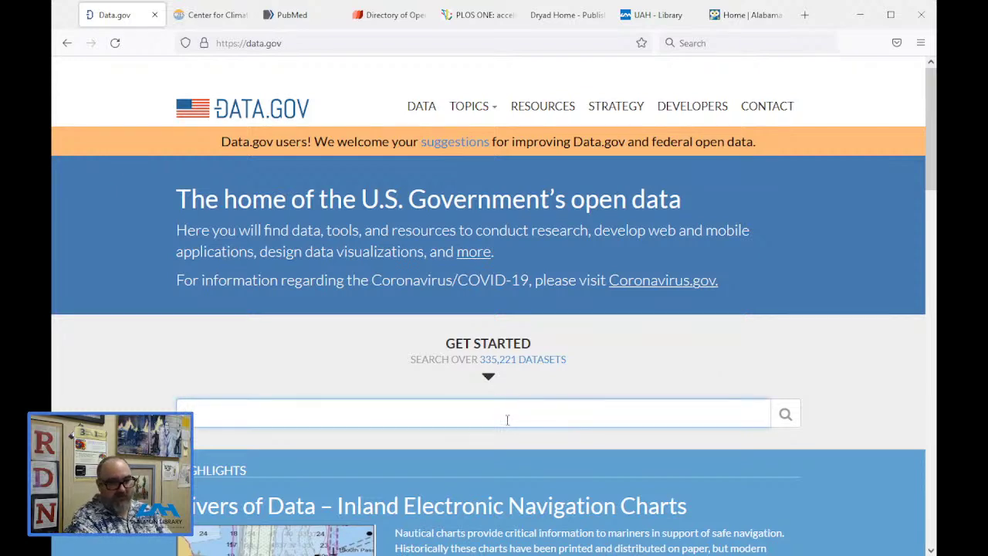
text(climate change)
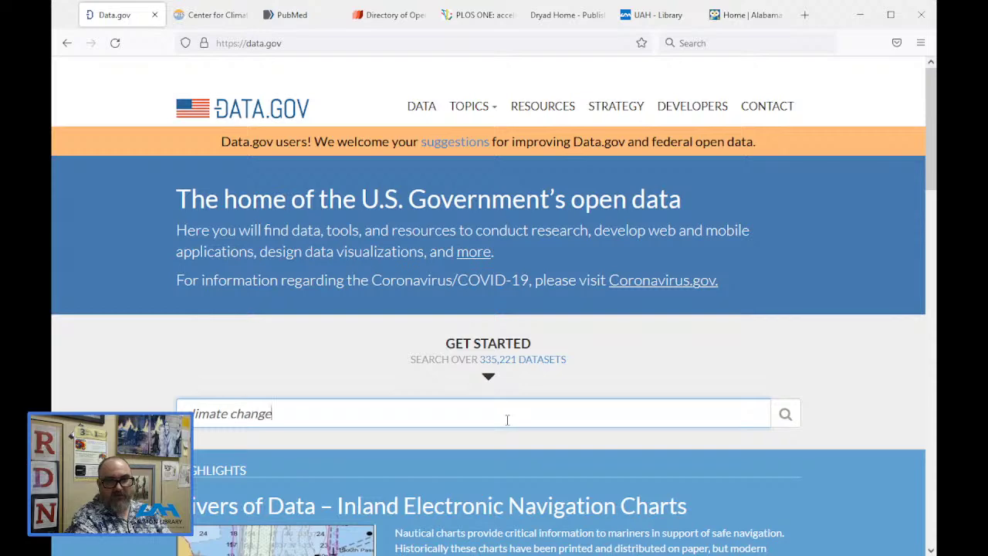
key(Return)
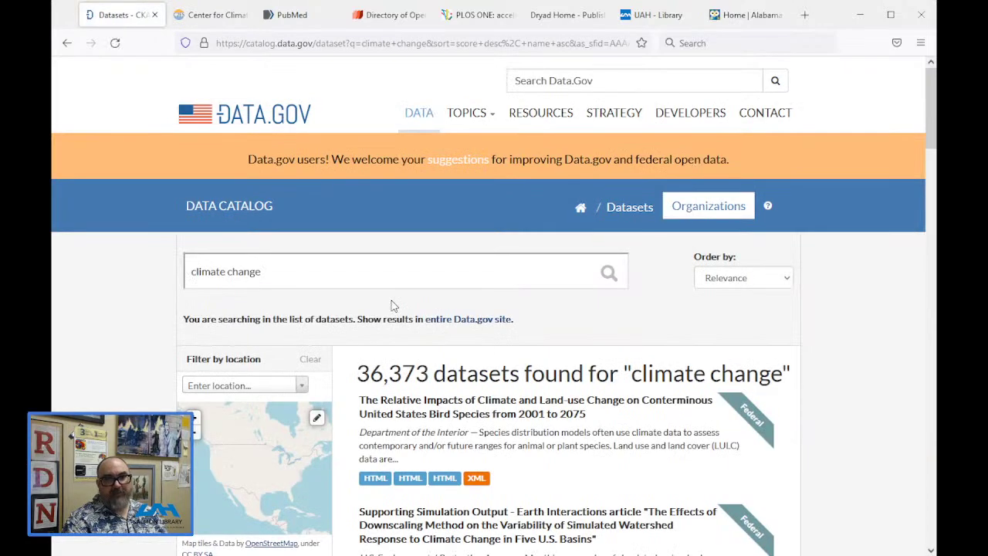
- Examine the climate change dataset results along with the catalog's topic, tag, format, organization and publisher filters
scroll(394, 304, down, 2)
scroll(394, 303, down, 1)
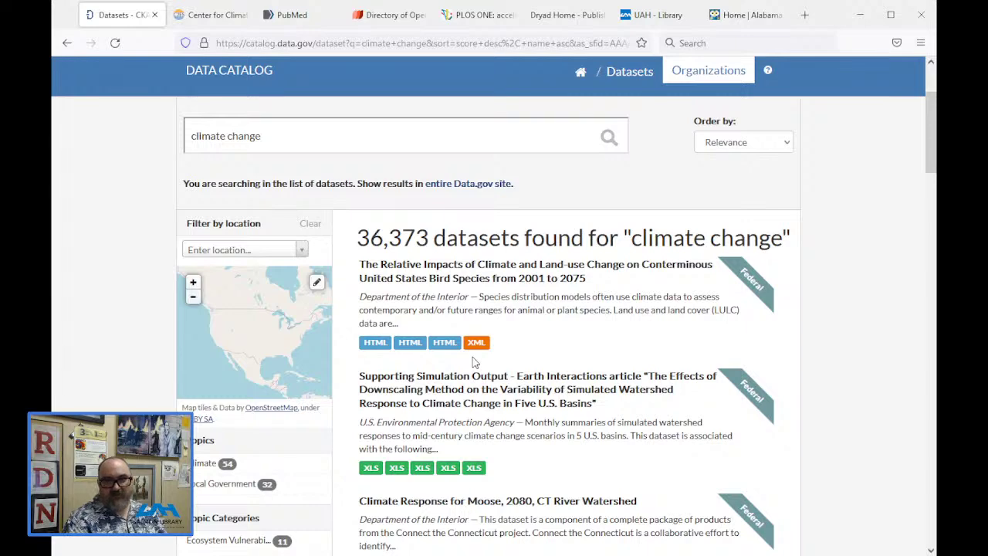
scroll(474, 362, down, 10)
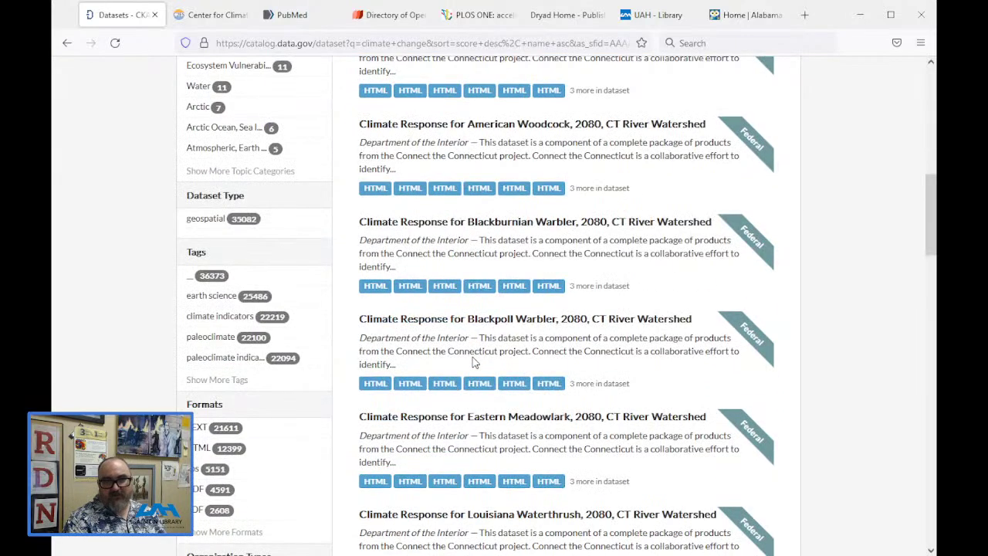
scroll(474, 362, down, 7)
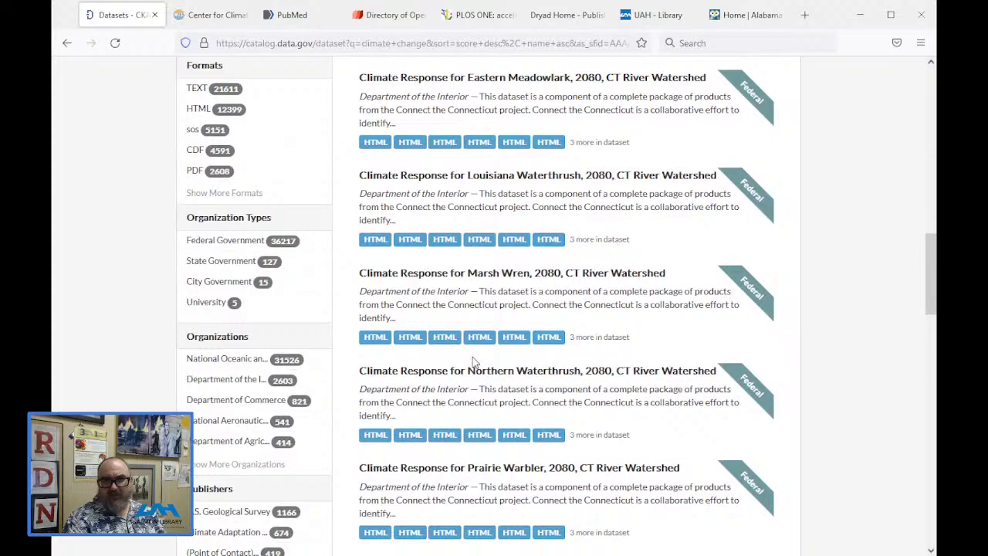
scroll(474, 362, down, 13)
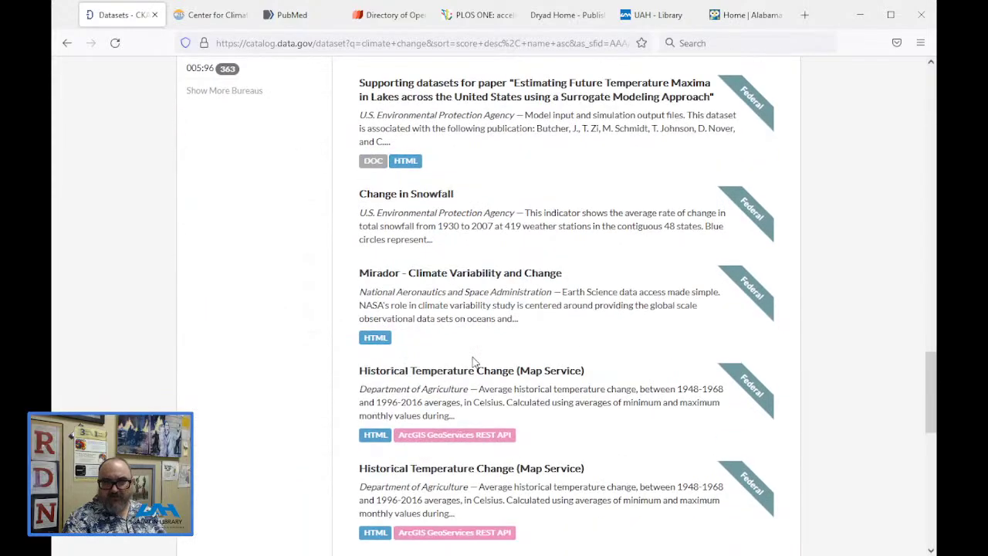
scroll(474, 362, down, 5)
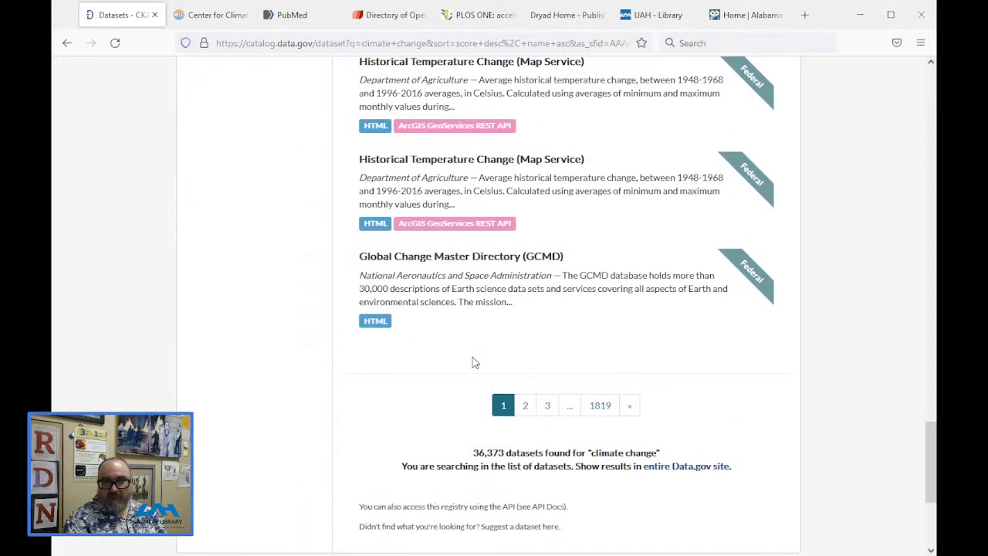
scroll(474, 362, up, 20)
scroll(474, 362, up, 15)
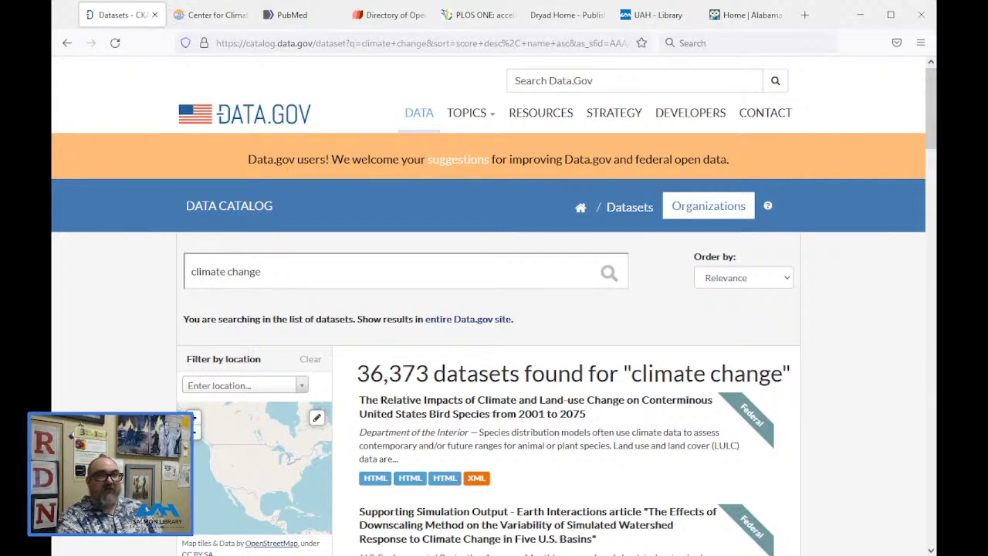
- Close the Data.gov tab to switch to the Center for Climate and Energy Solutions site, and open its Library page
click(155, 14)
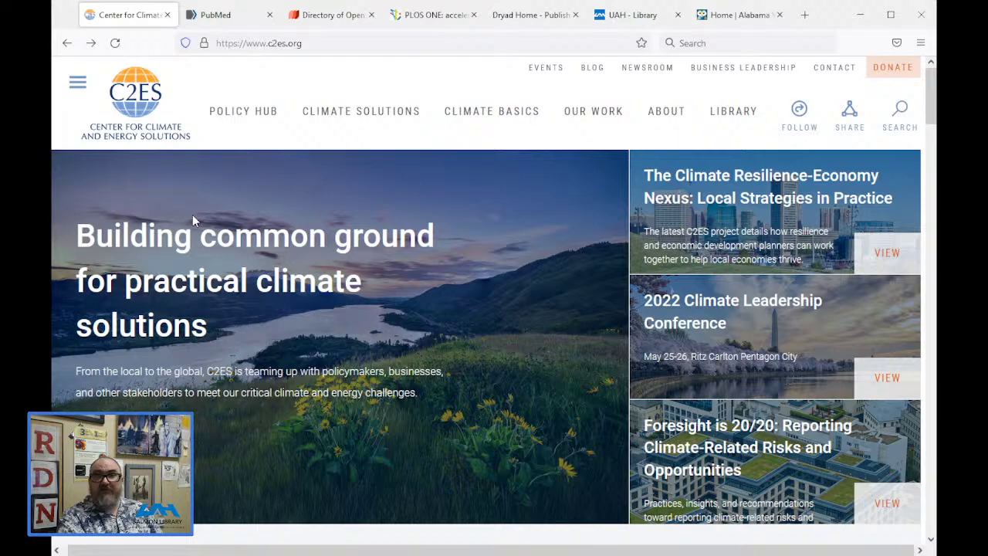
scroll(192, 214, down, 5)
scroll(193, 214, up, 5)
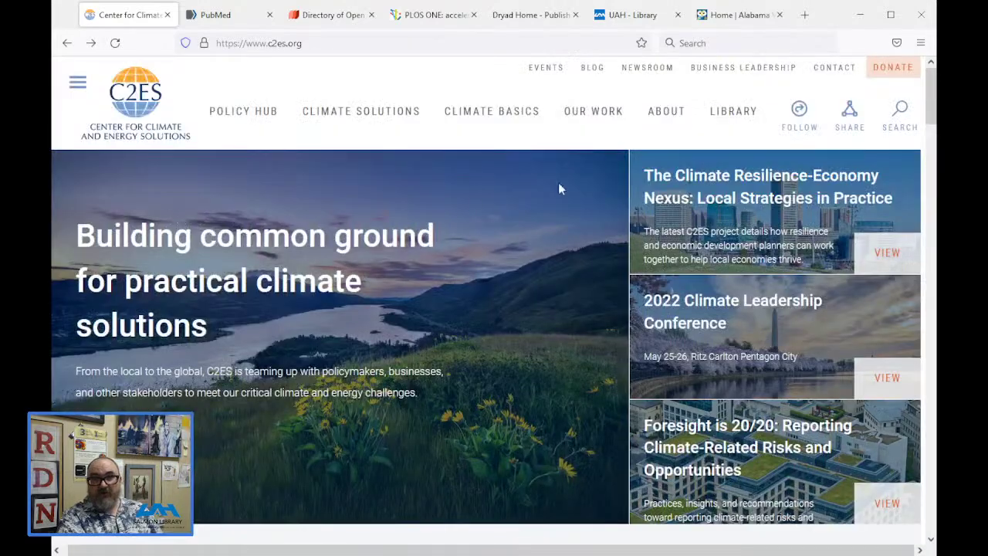
click(712, 111)
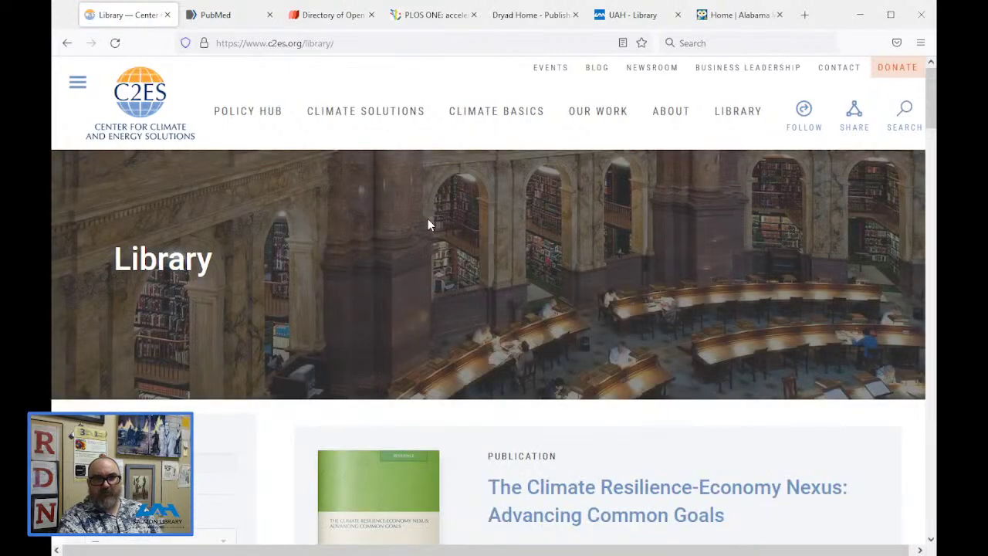
- Look through the publications in the Center for Climate and Energy Solutions Library, and close its tab to switch to PubMed
scroll(430, 223, down, 15)
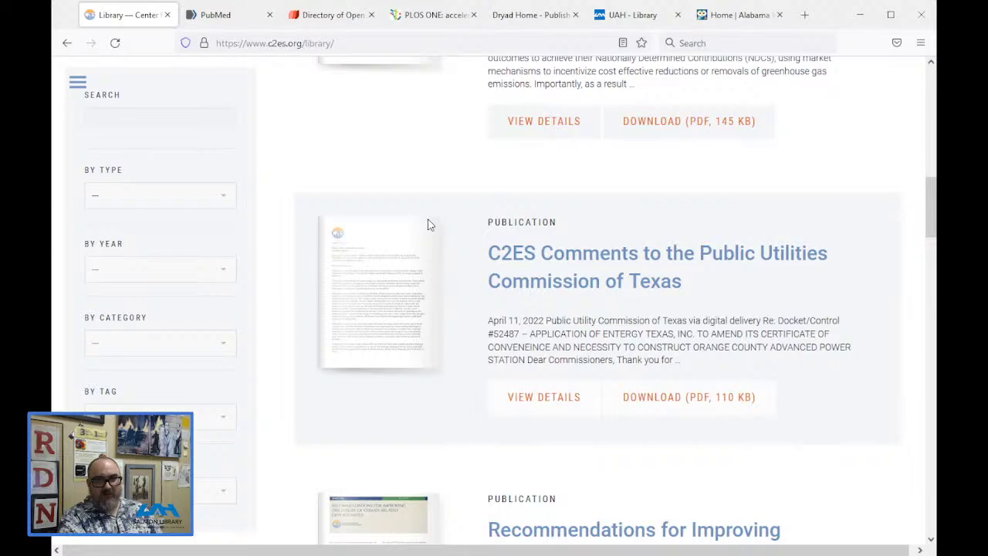
scroll(427, 223, up, 10)
scroll(425, 222, down, 5)
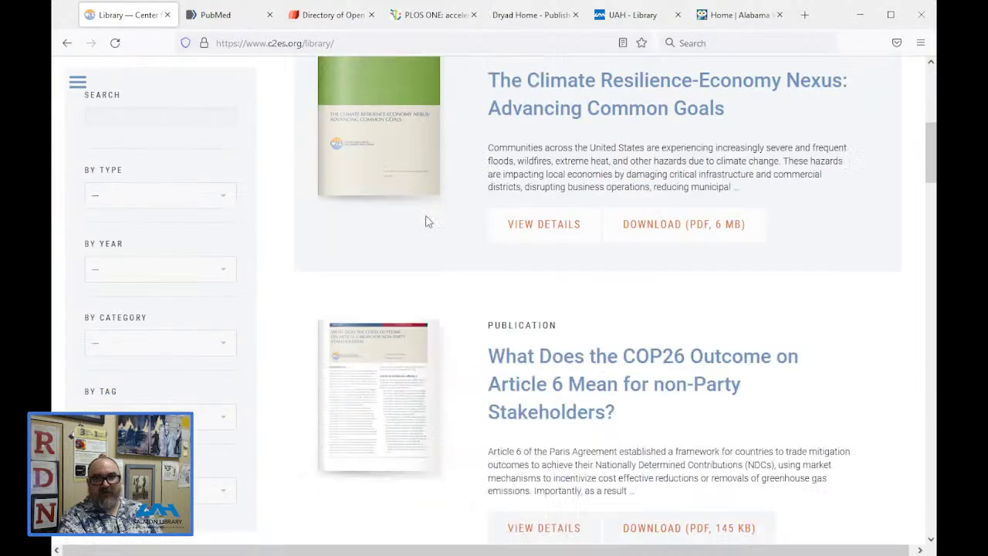
scroll(425, 222, down, 15)
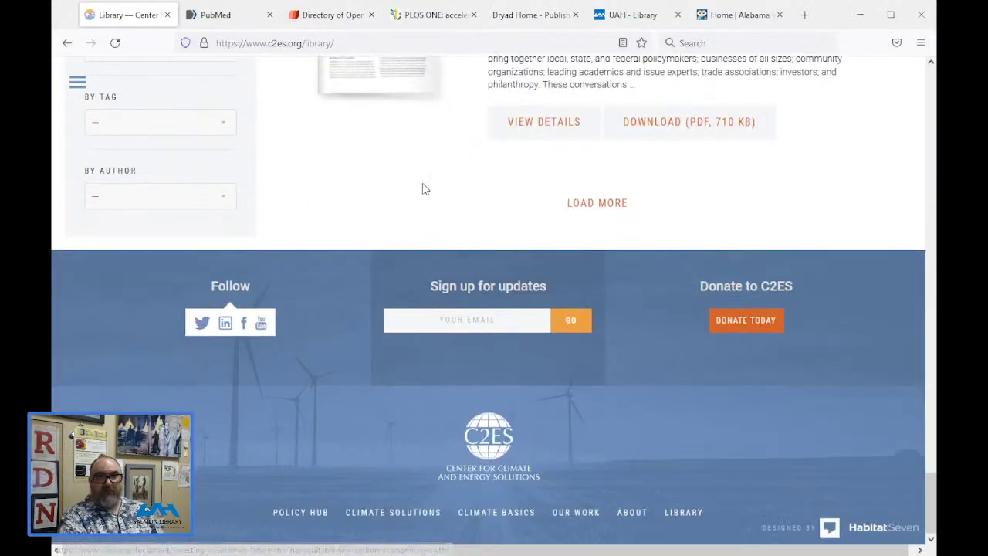
scroll(423, 190, up, 15)
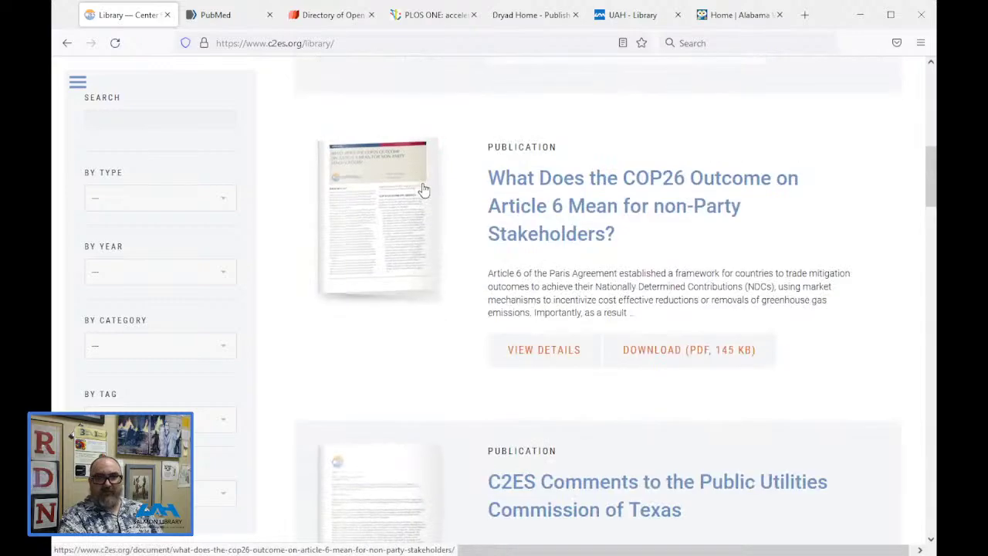
scroll(423, 189, up, 8)
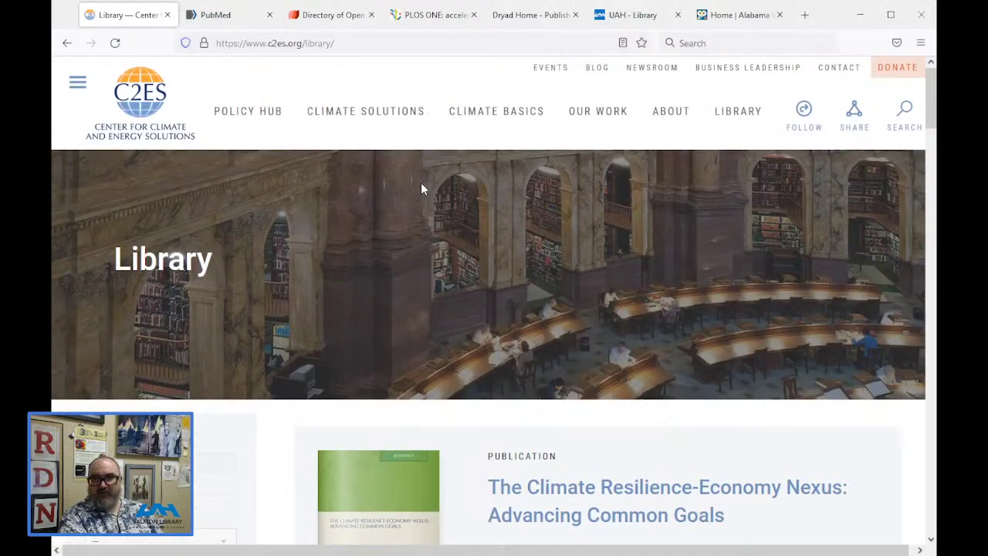
click(167, 15)
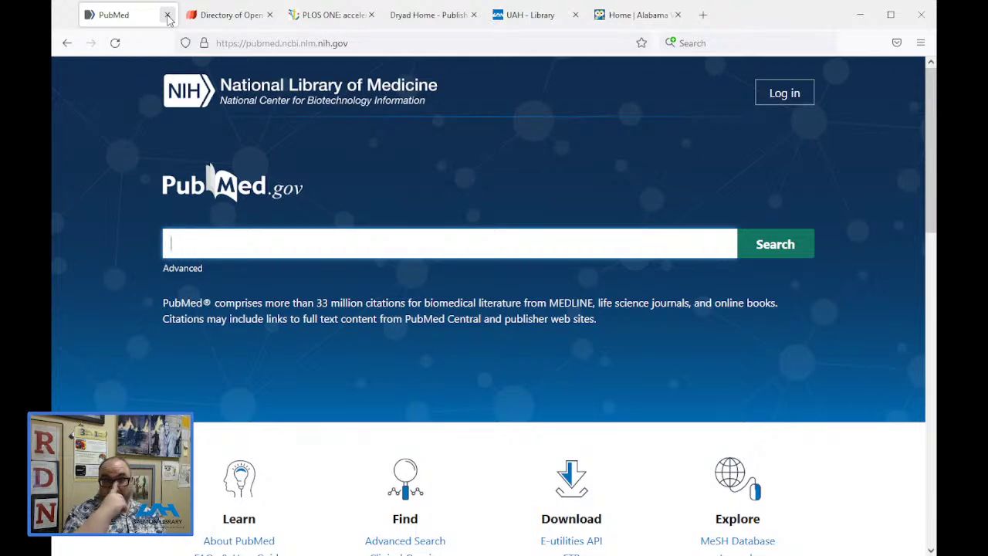
- Switch to the UAH Salmon Library site and open its Articles & Databases list
click(609, 15)
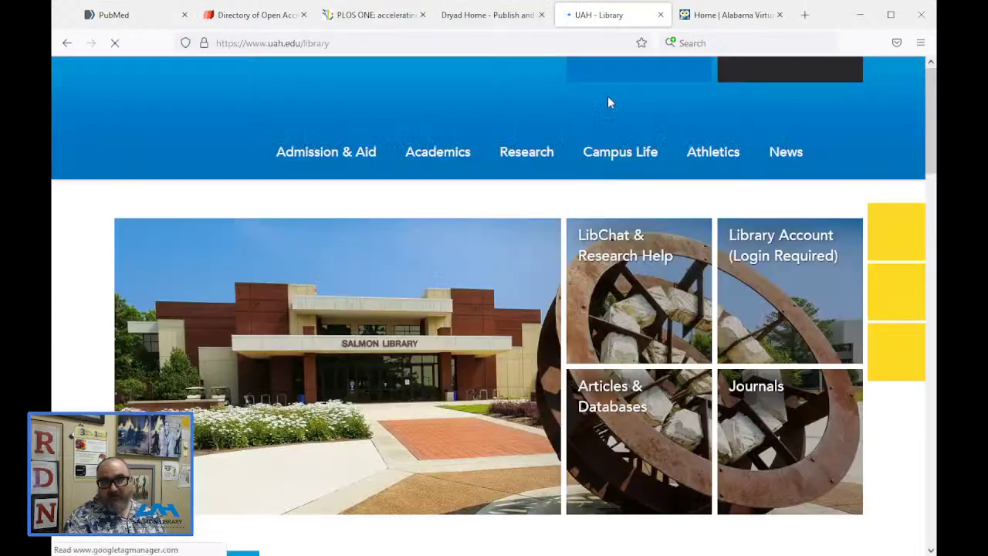
scroll(535, 426, down, 5)
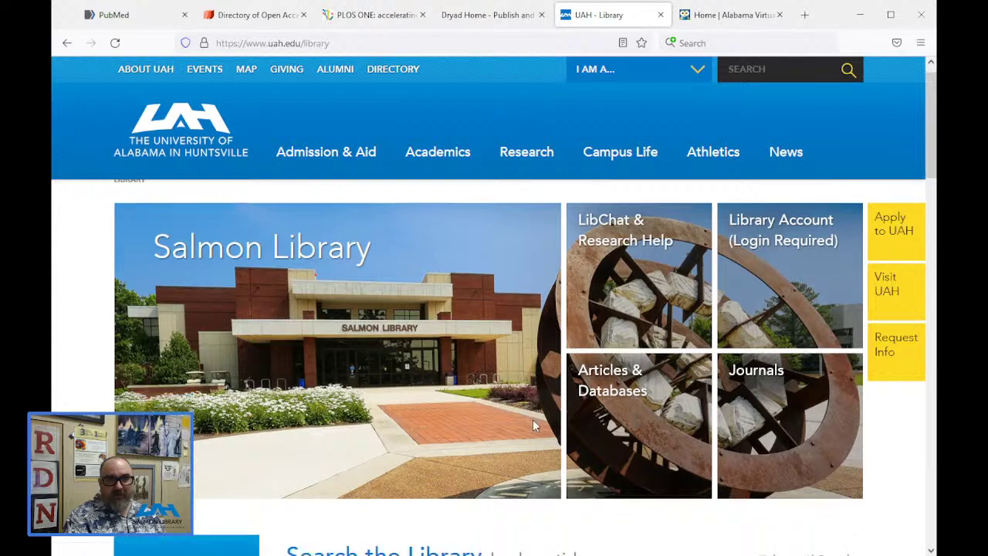
scroll(398, 265, up, 5)
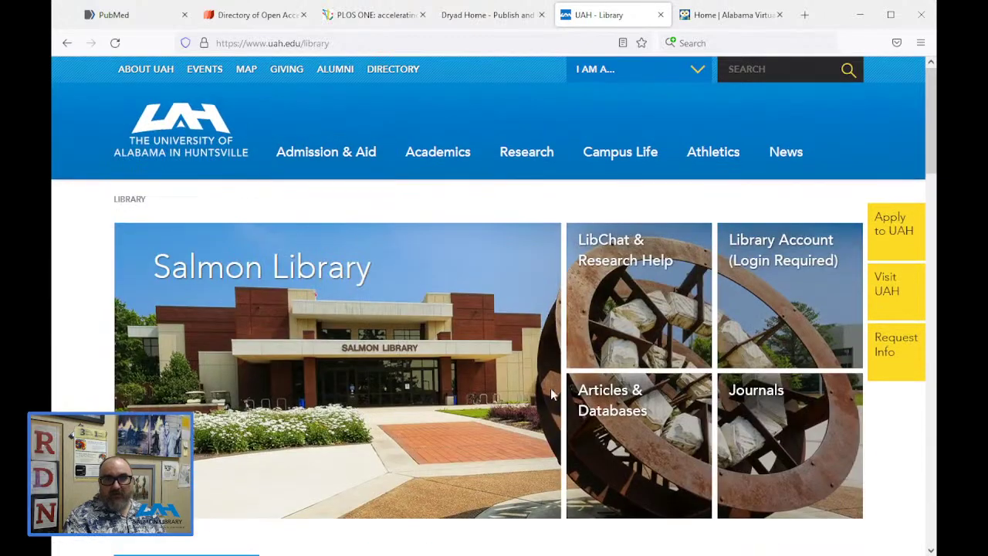
click(630, 434)
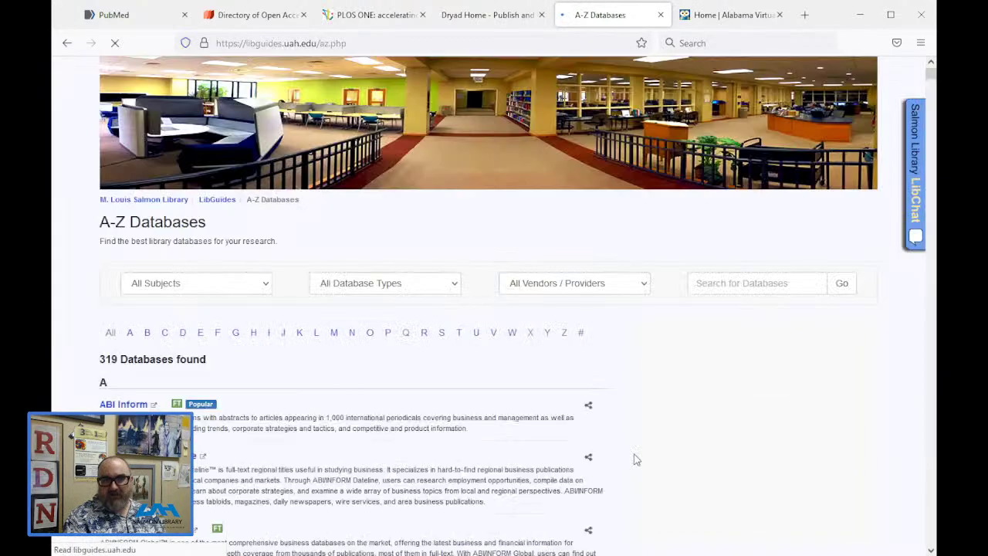
- List the library databases starting with P and find the PubMed (Medline) entry
click(388, 339)
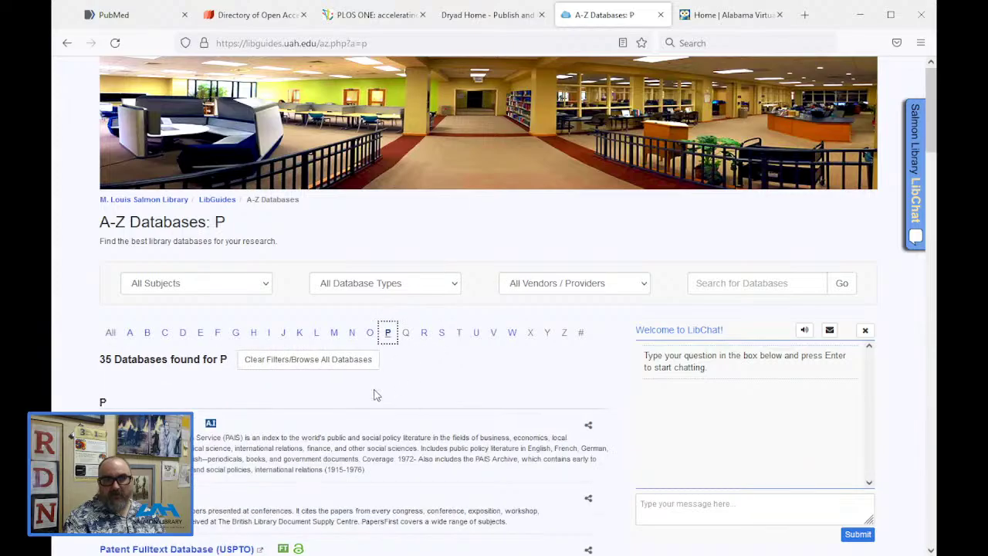
scroll(410, 435, down, 3)
scroll(410, 434, down, 3)
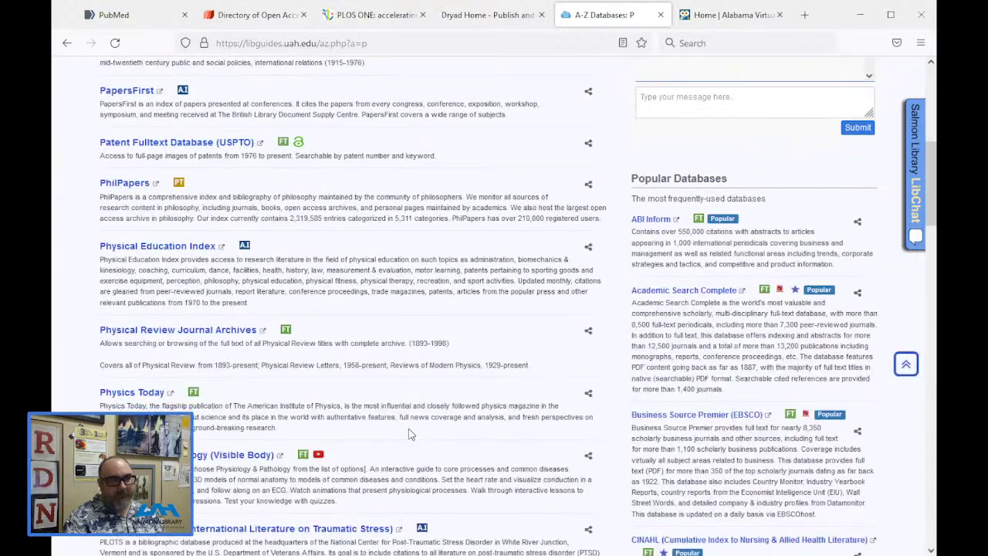
scroll(410, 434, down, 4)
scroll(410, 435, down, 8)
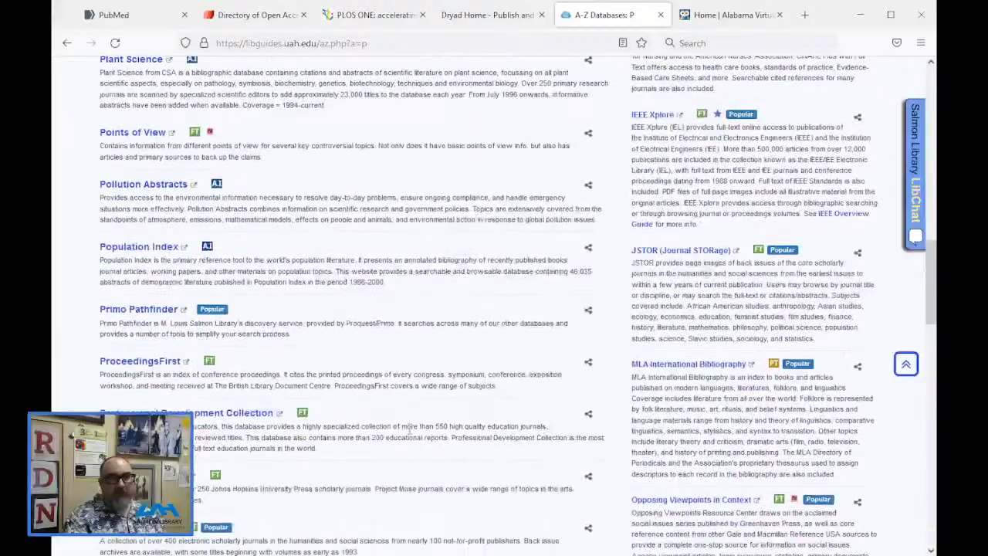
scroll(410, 435, down, 9)
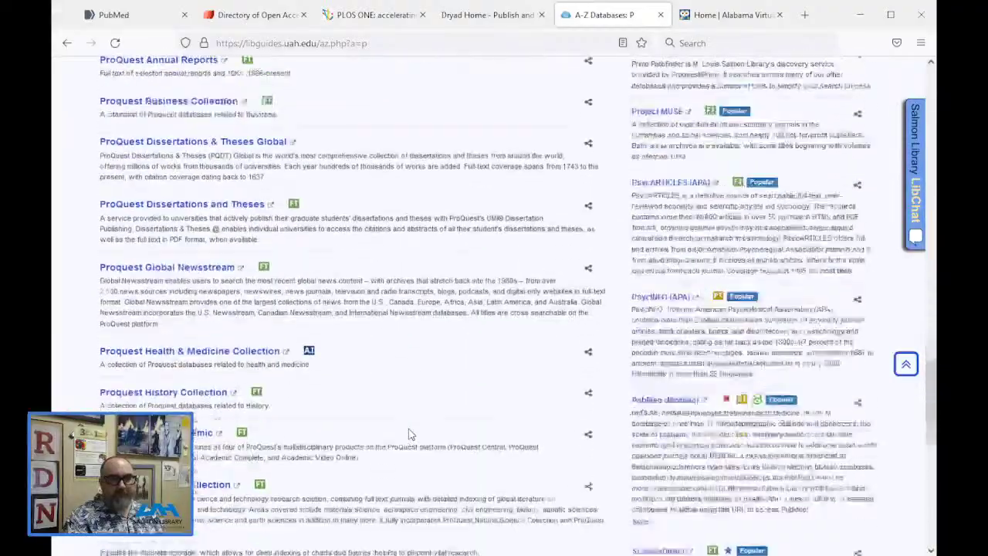
scroll(410, 435, down, 4)
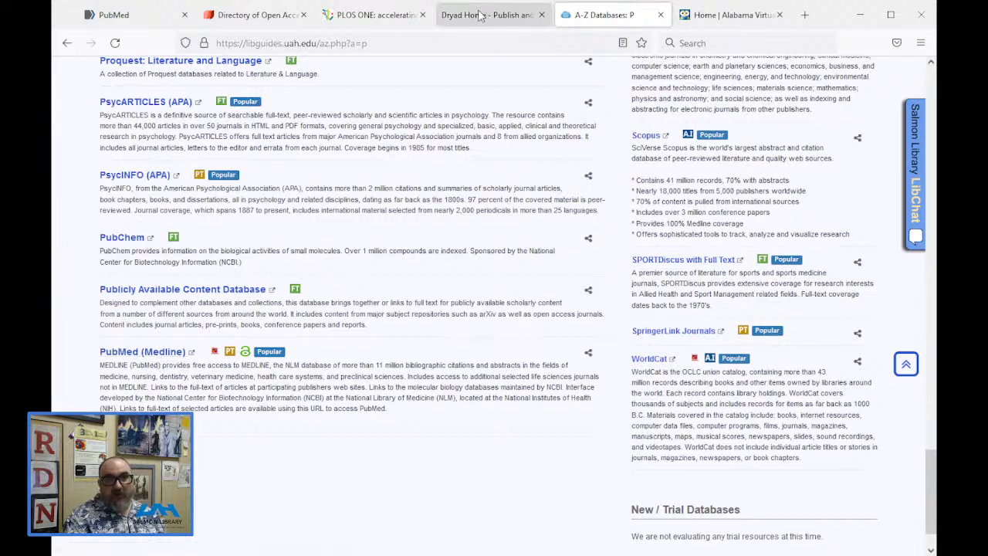
- Switch back to the PubMed site and search it for "climate change"
click(142, 22)
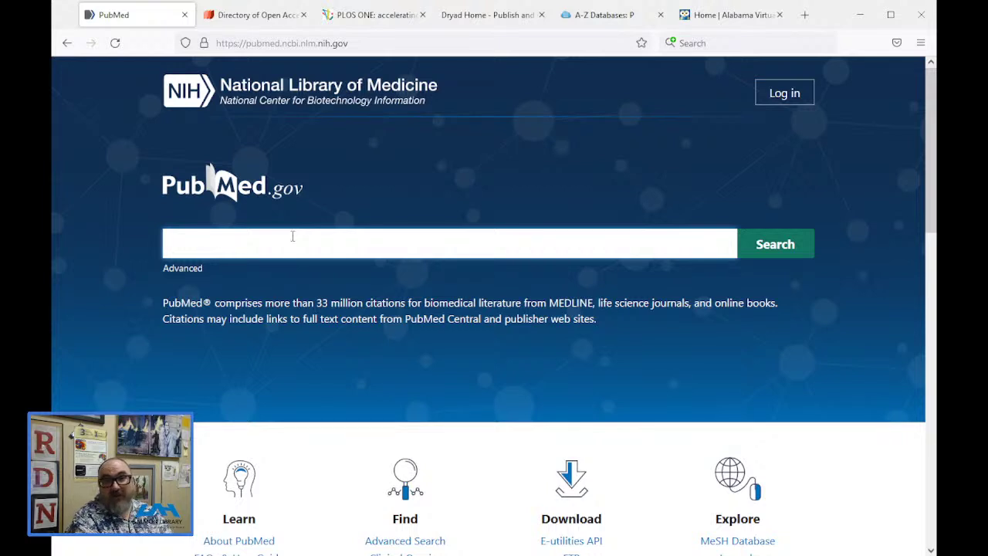
text(climate change)
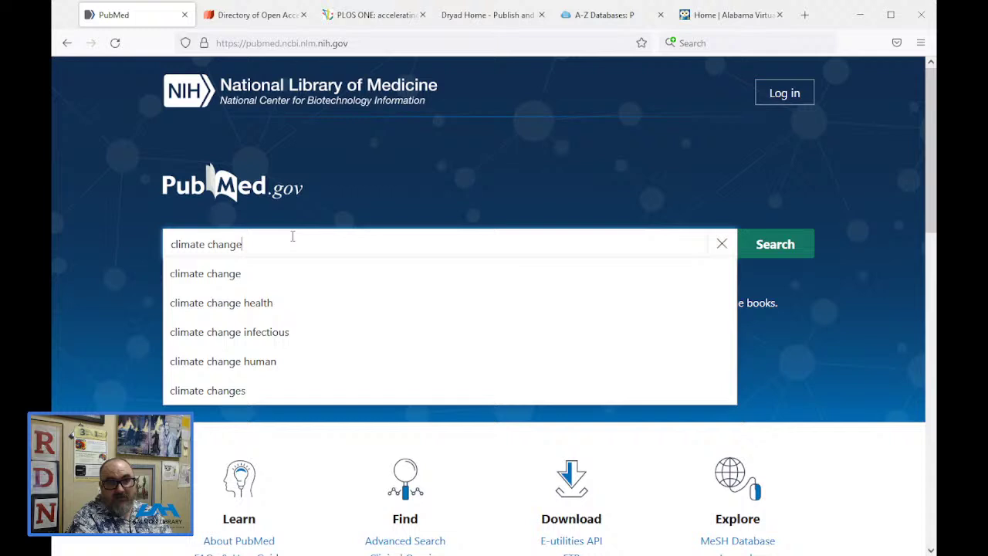
key(Return)
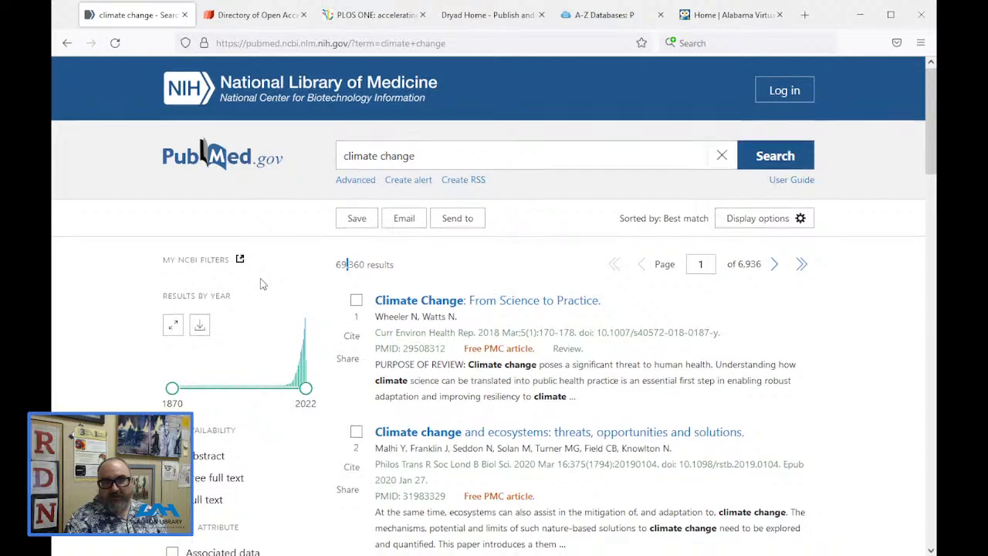
- Examine PubMed's suggested searches related to "climate change" and the article type and publication date filters beside the results
scroll(260, 282, down, 1)
scroll(260, 283, up, 1)
click(460, 148)
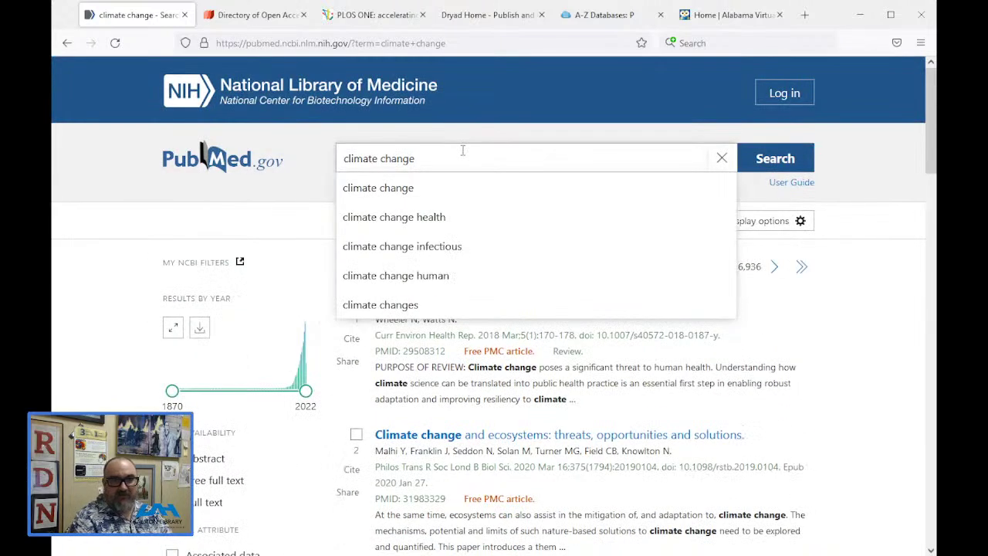
key(Down)
key(Down)
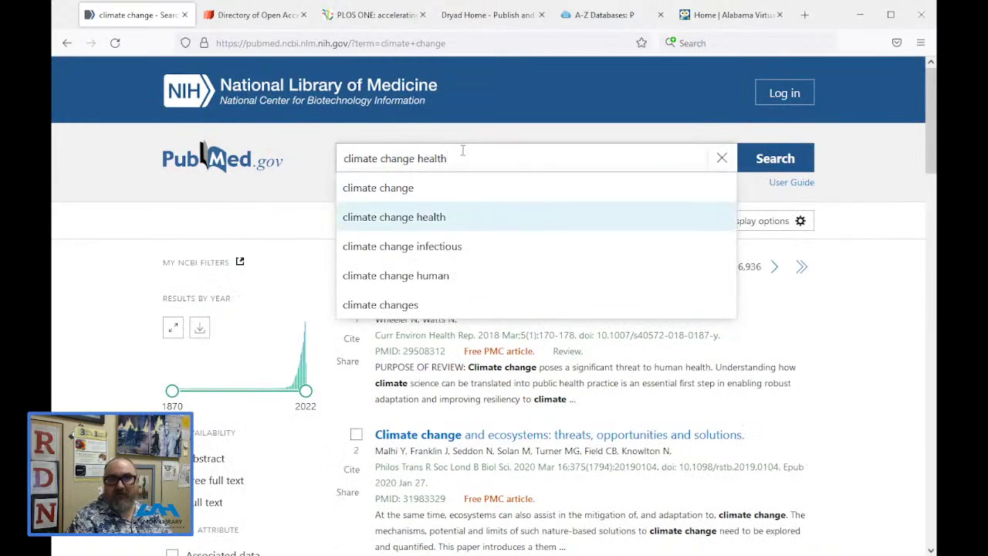
key(Down)
key(Escape)
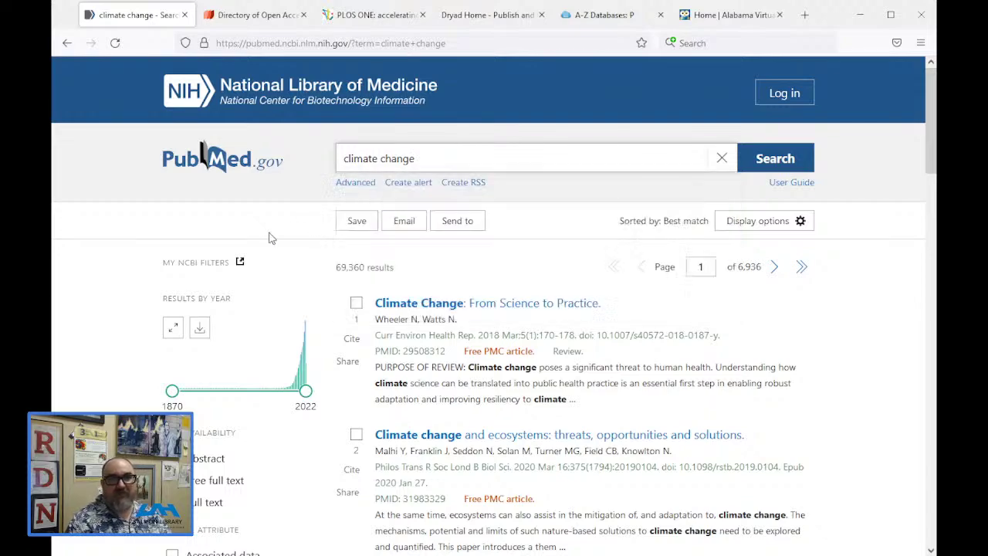
scroll(270, 238, down, 10)
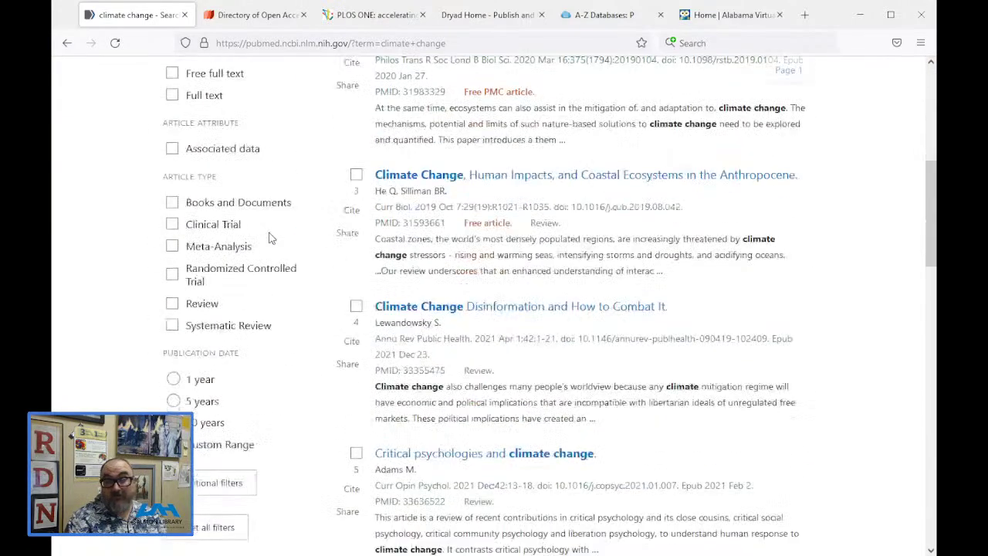
scroll(271, 233, up, 10)
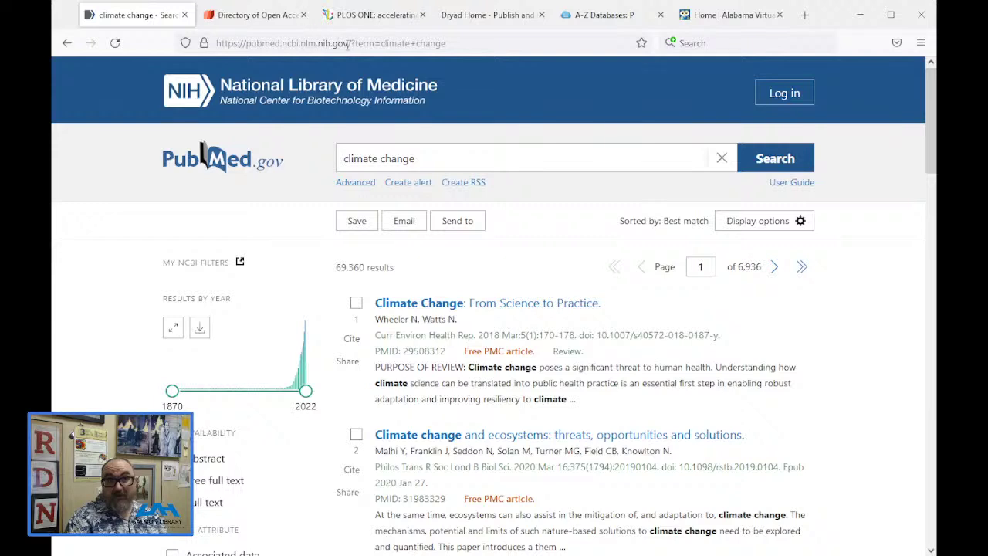
- Highlight the base part of PubMed's web address, and close its tab to switch to the Directory of Open Access Journals
drag(352, 43, 195, 26)
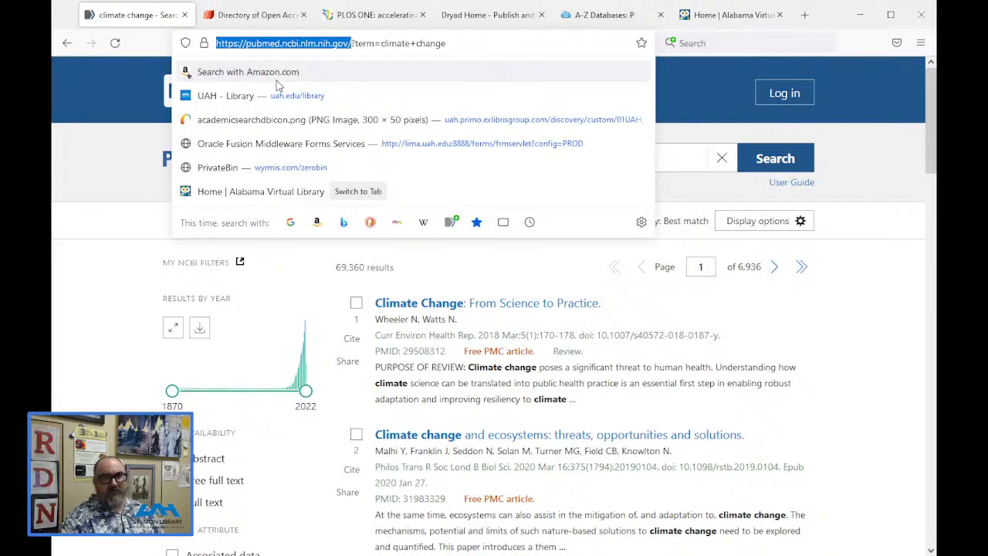
click(132, 136)
click(187, 18)
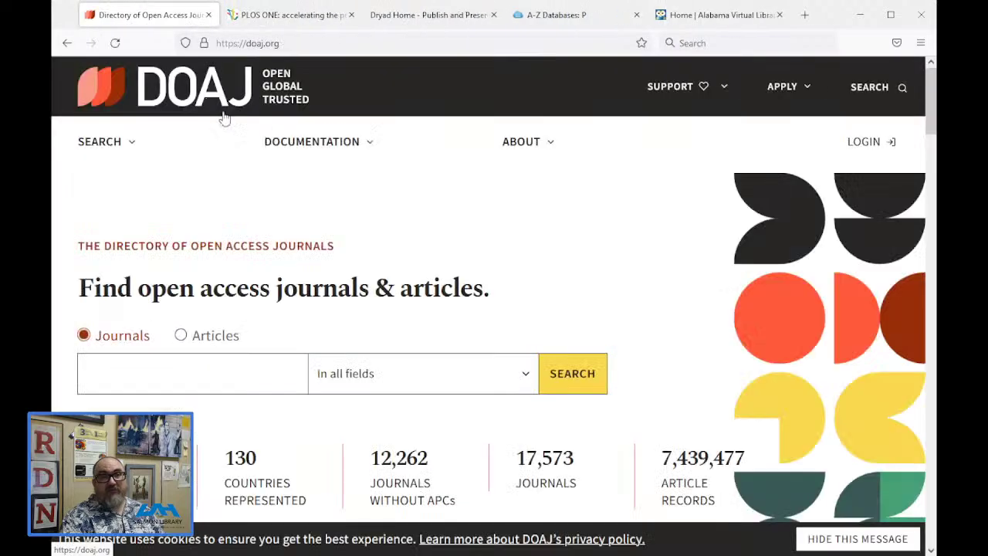
- Search the Directory of Open Access Journals for journals matching "climate change" in all fields
scroll(456, 223, down, 5)
scroll(456, 223, up, 5)
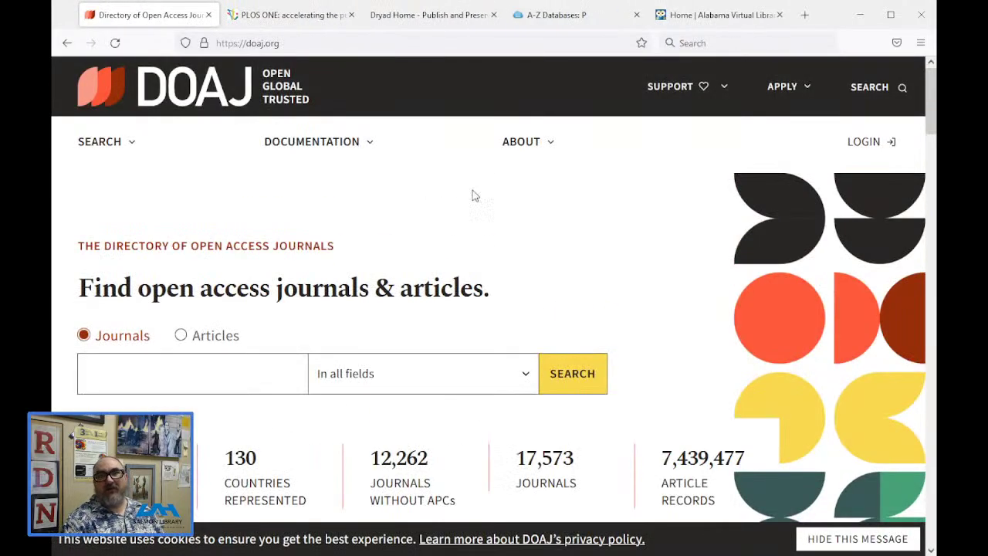
click(521, 141)
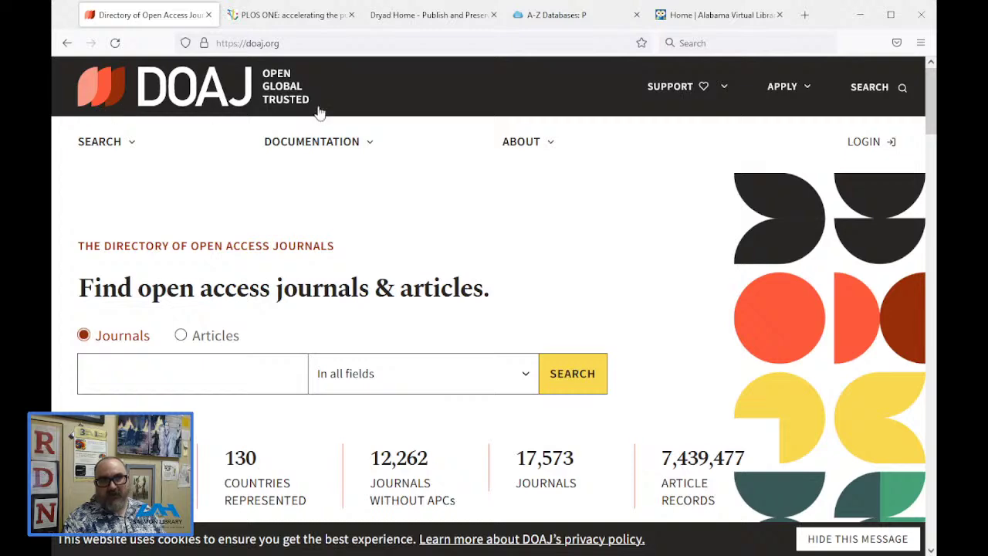
scroll(396, 355, down, 3)
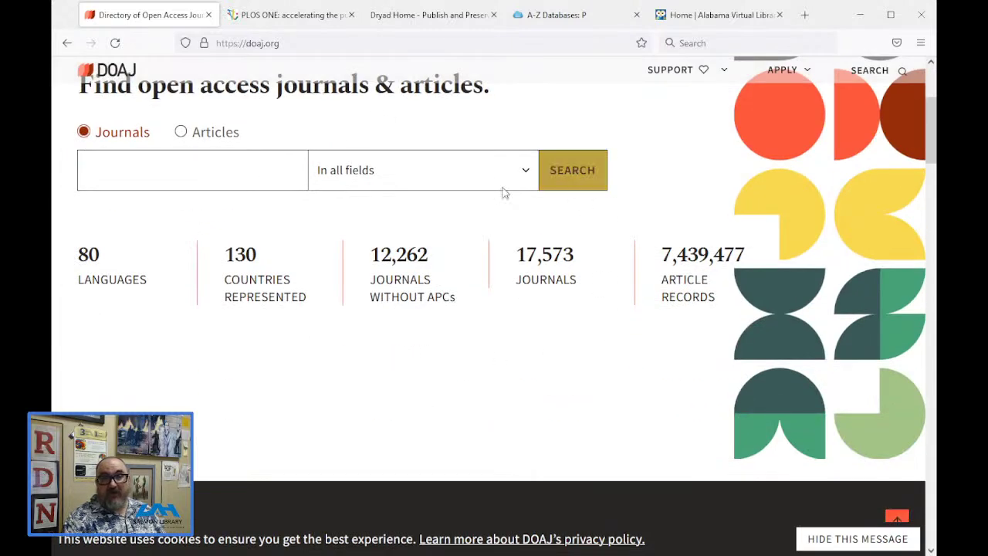
scroll(463, 332, up, 3)
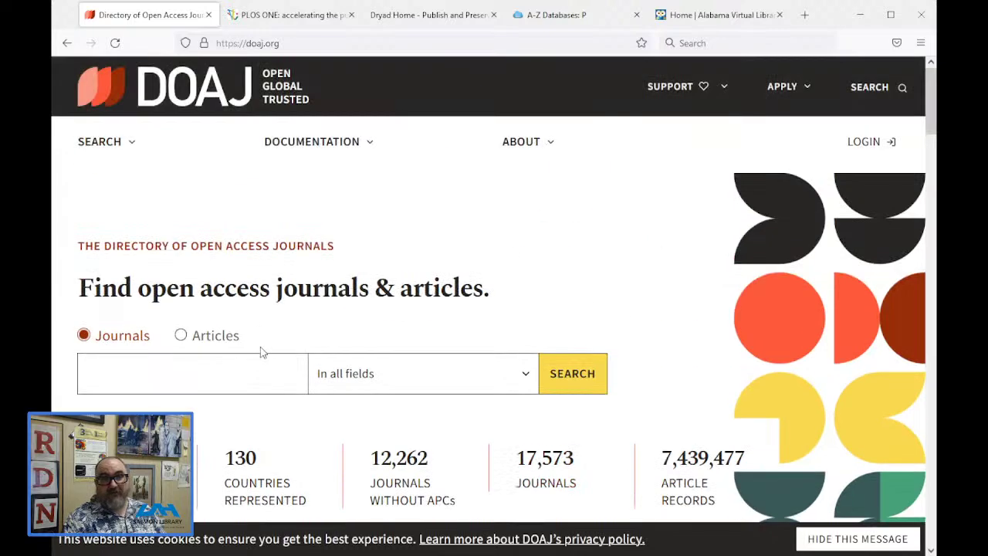
click(232, 376)
text(cl)
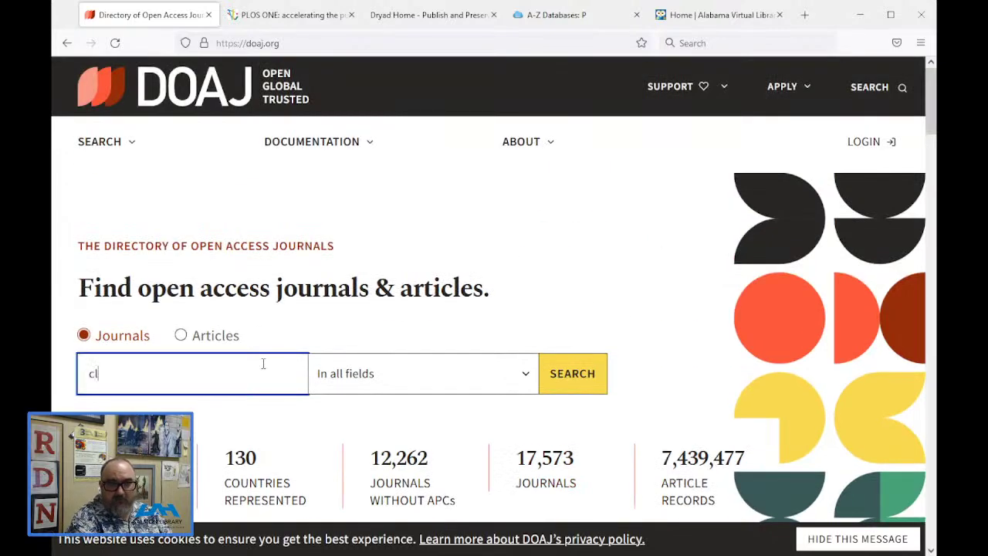
text(imate change)
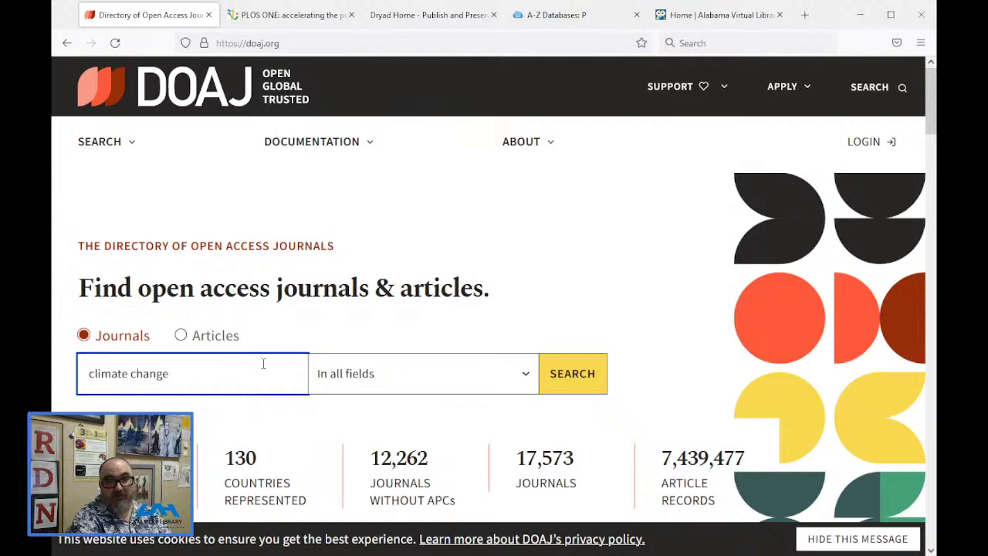
key(Return)
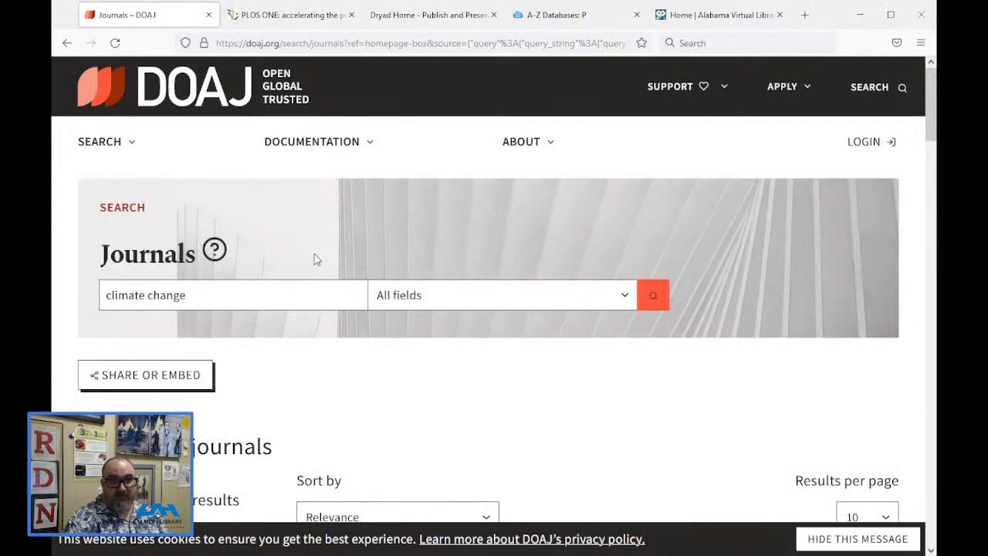
- Look through the climate change journals listed, with their publishers, subjects, licences and refinement filters
scroll(315, 259, down, 4)
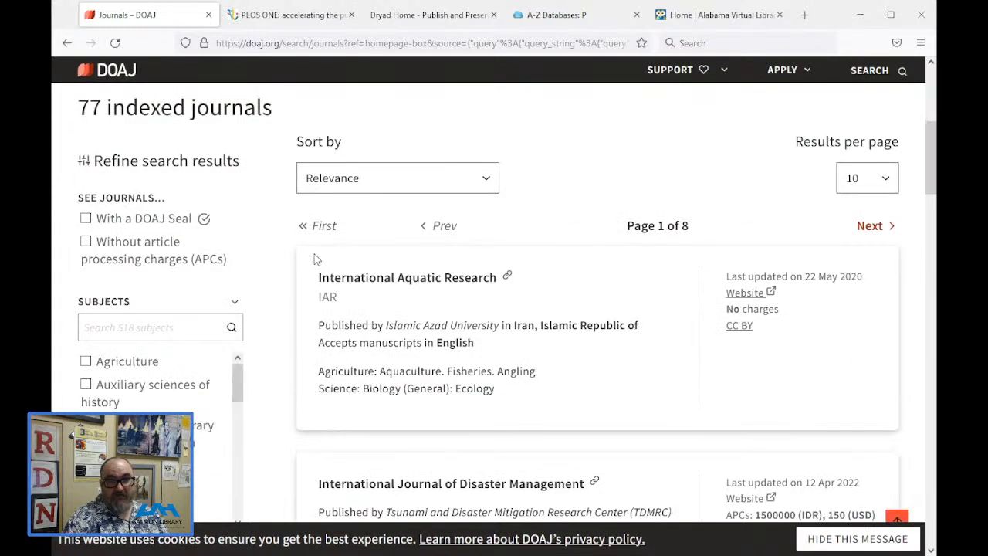
scroll(314, 258, down, 10)
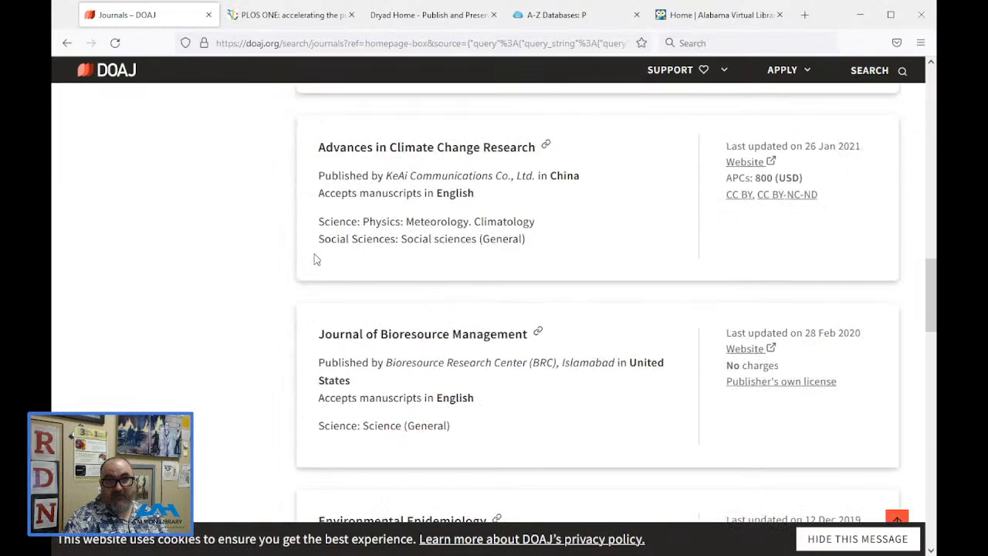
scroll(315, 259, down, 5)
scroll(314, 259, down, 4)
scroll(314, 258, up, 18)
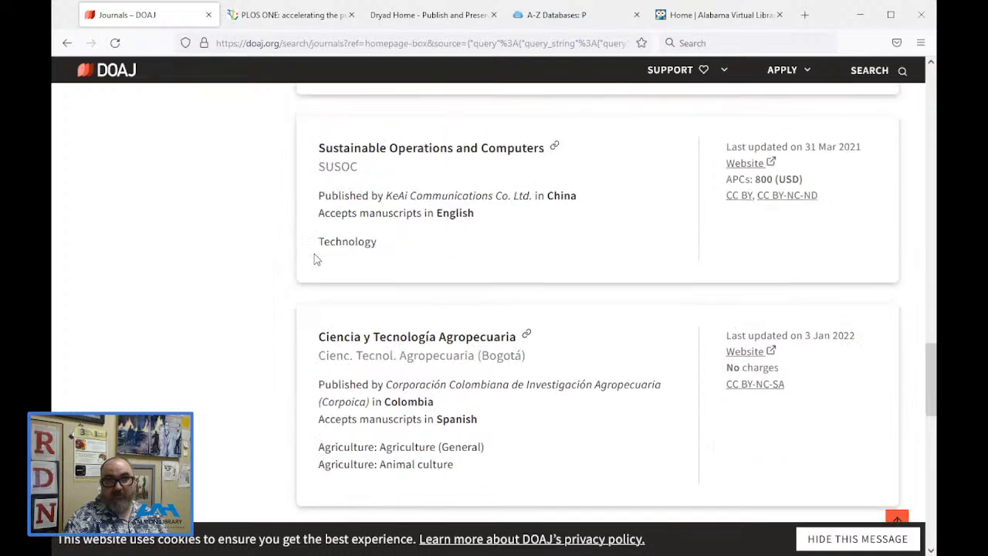
- Return to the DOAJ home page and search for articles instead of journals matching "climate change" in all fields
scroll(314, 259, up, 3)
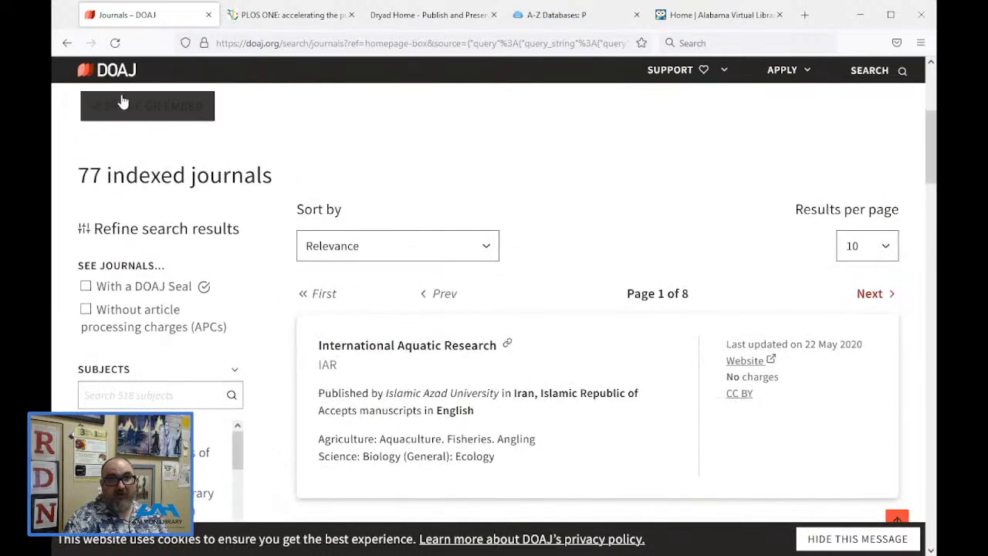
click(67, 43)
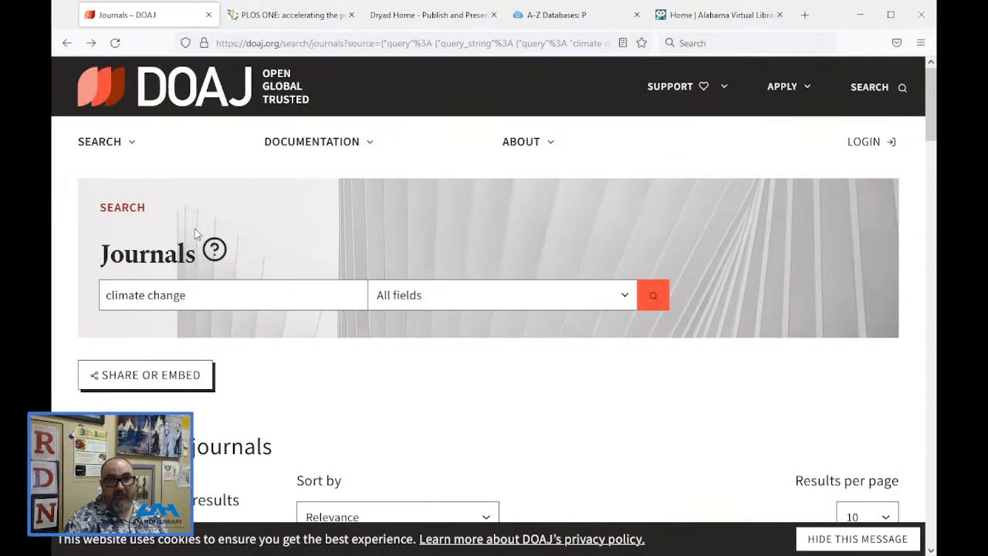
click(68, 42)
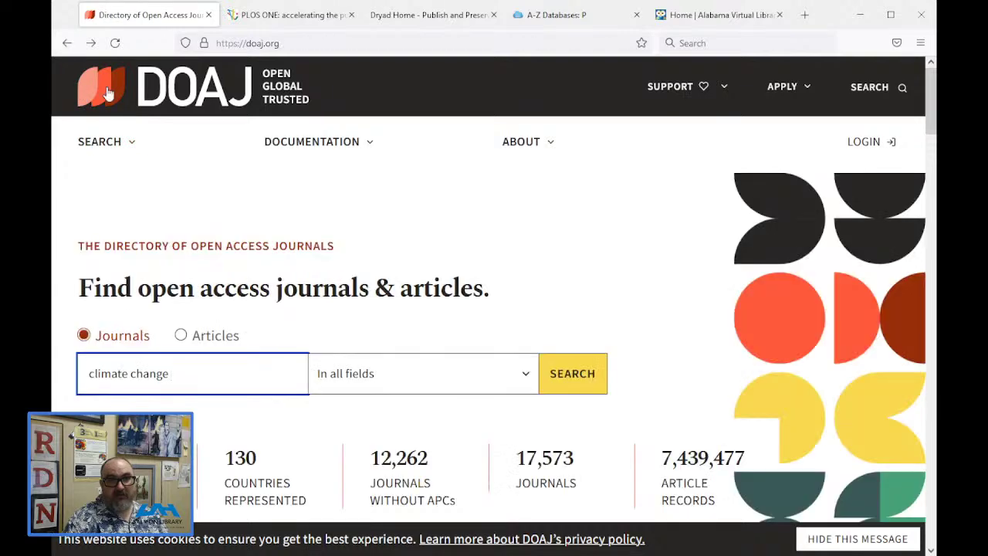
click(210, 335)
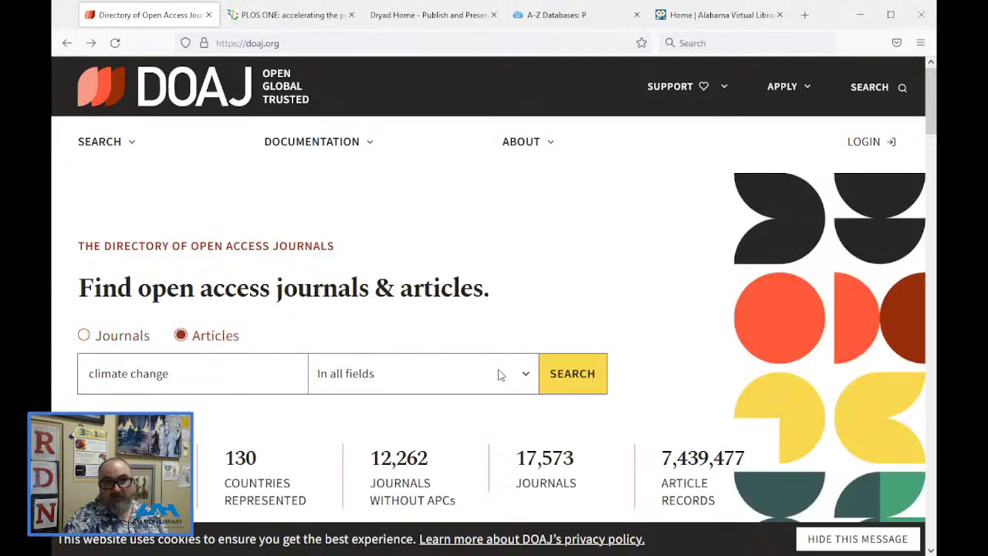
click(563, 372)
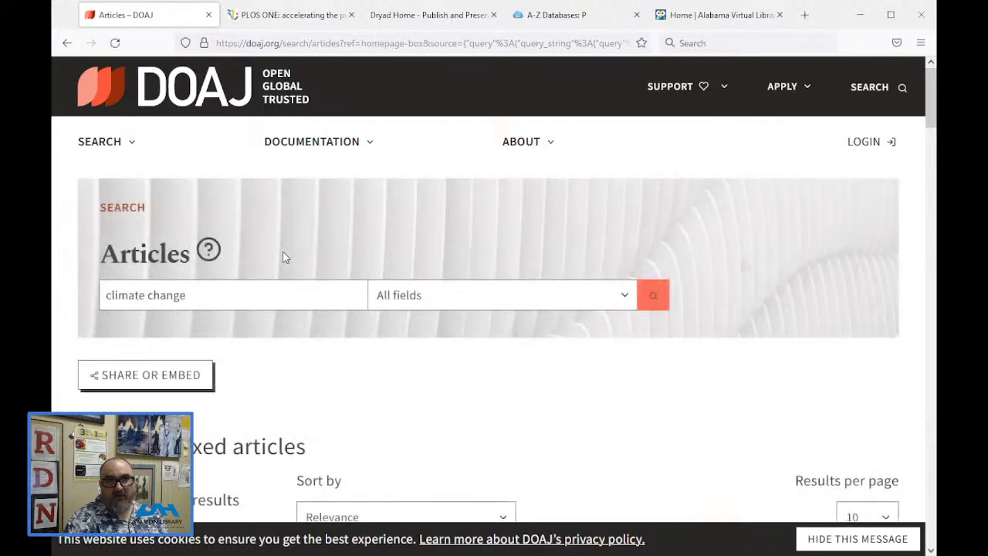
- Highlight the number of indexed articles and look through the climate change articles listed, with their keywords, subjects and publishers
scroll(283, 251, down, 3)
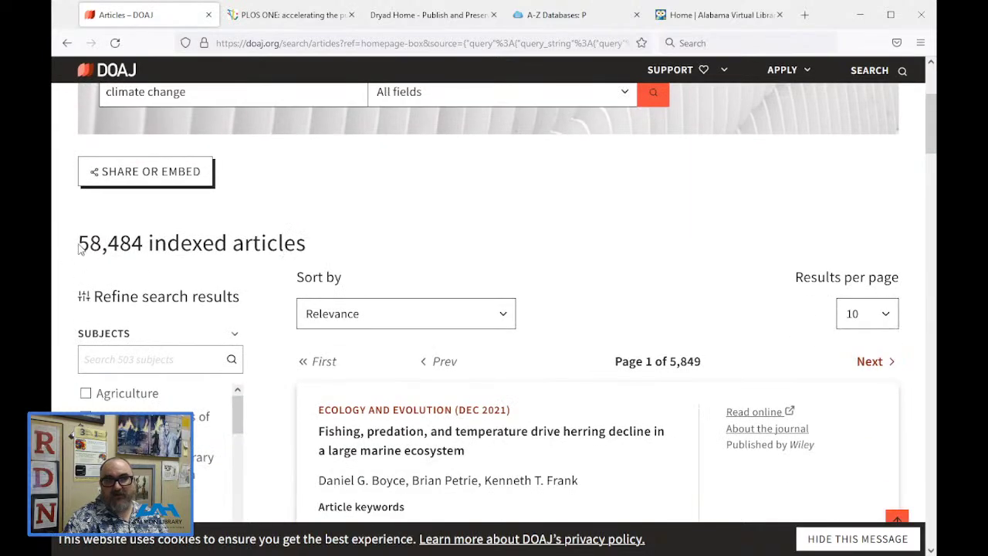
drag(78, 243, 144, 242)
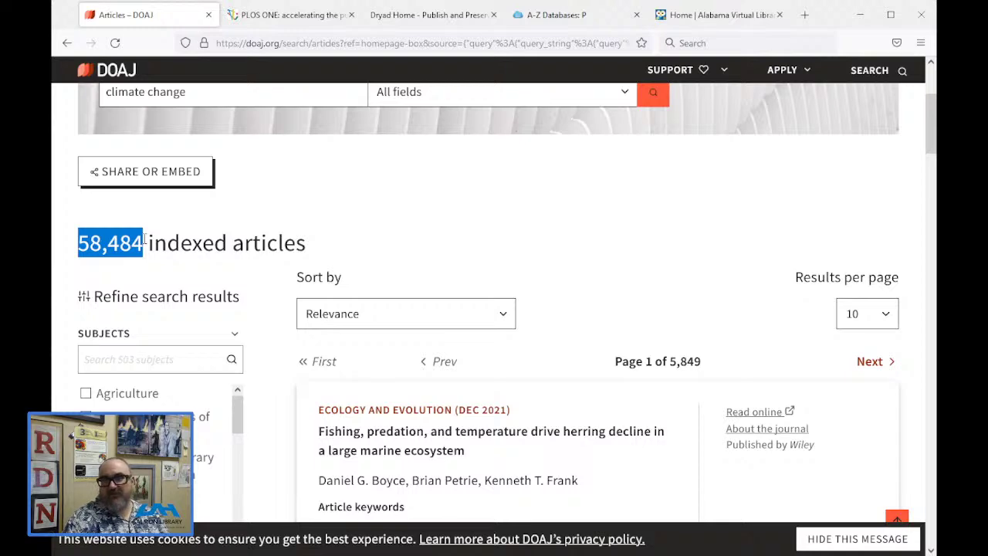
scroll(304, 286, down, 9)
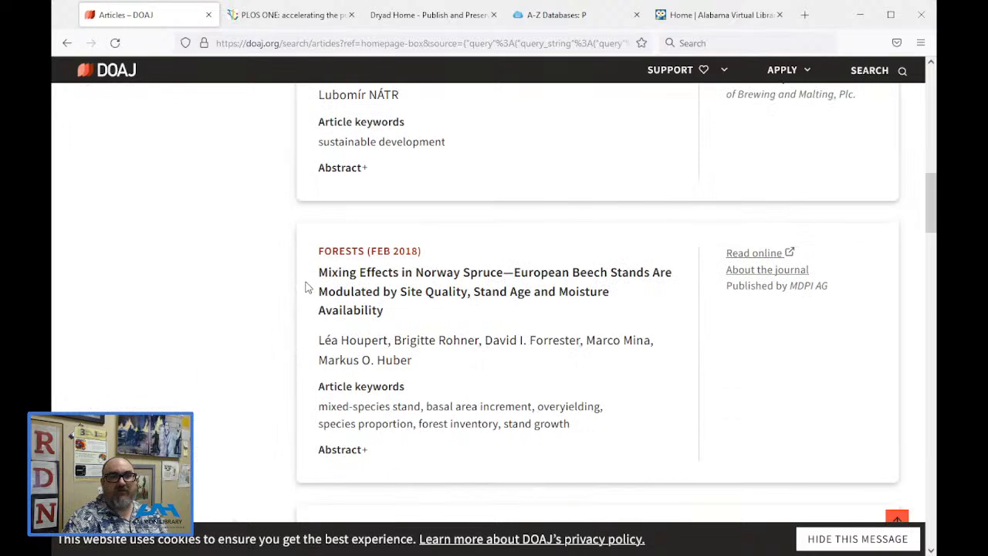
scroll(306, 287, up, 1)
scroll(305, 288, up, 6)
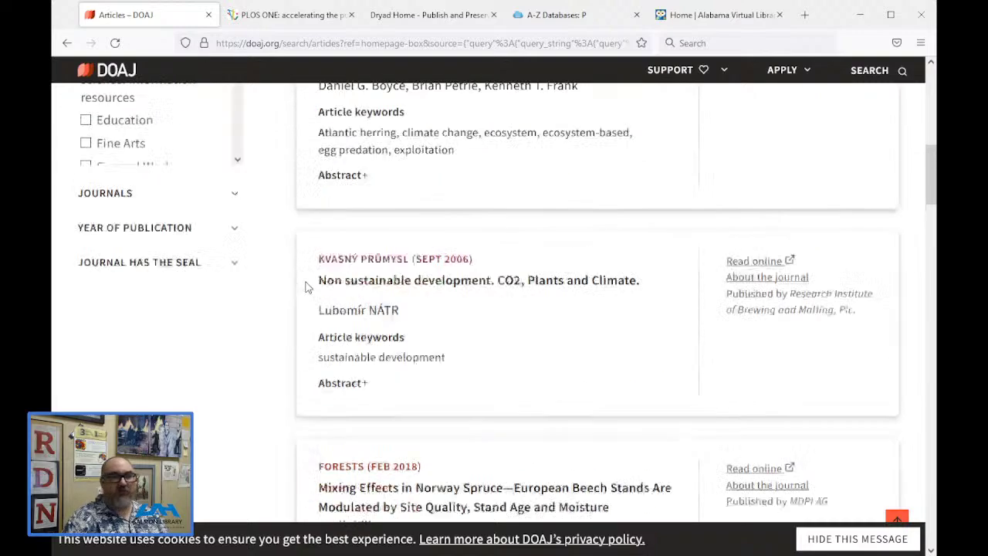
scroll(306, 287, down, 10)
scroll(413, 299, down, 16)
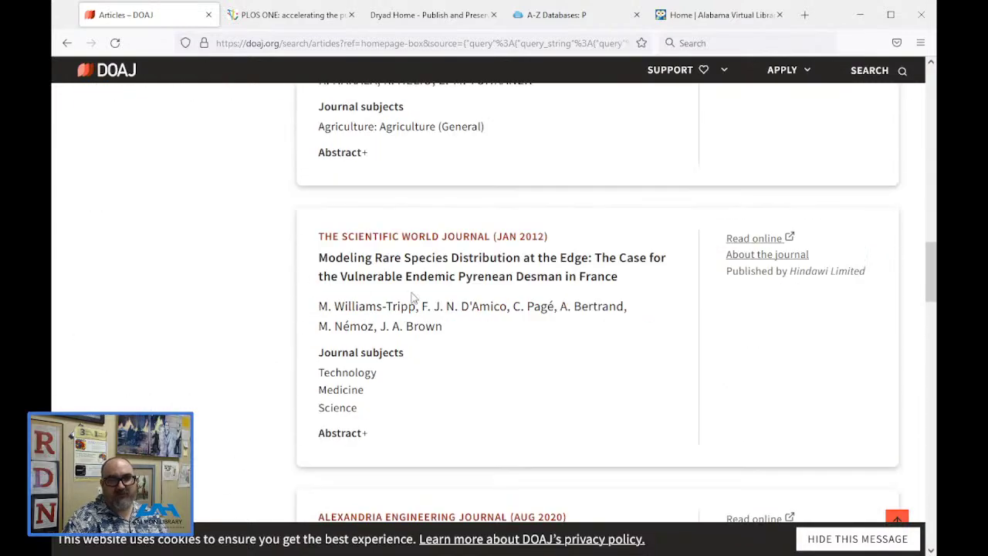
scroll(415, 299, up, 4)
scroll(413, 299, up, 20)
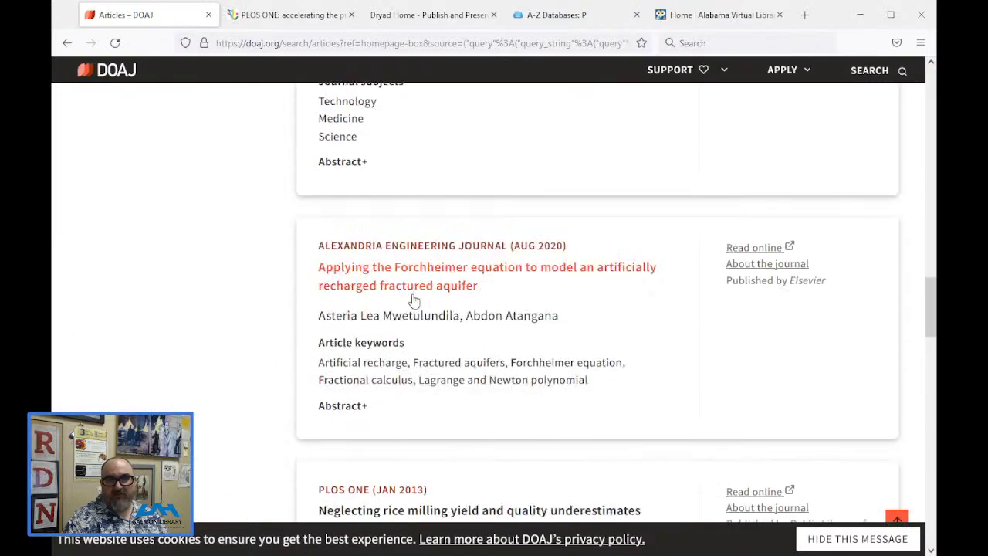
scroll(413, 300, up, 4)
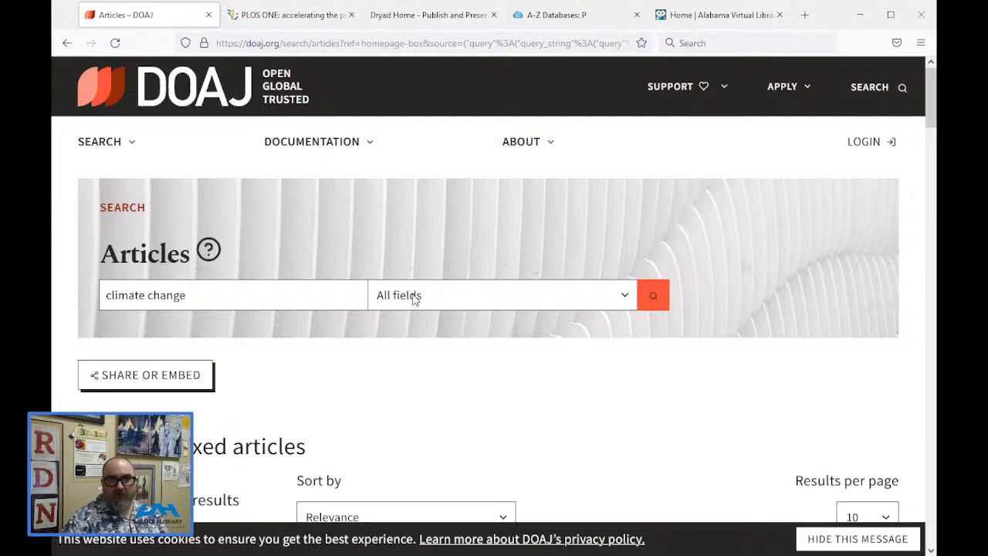
scroll(467, 288, down, 10)
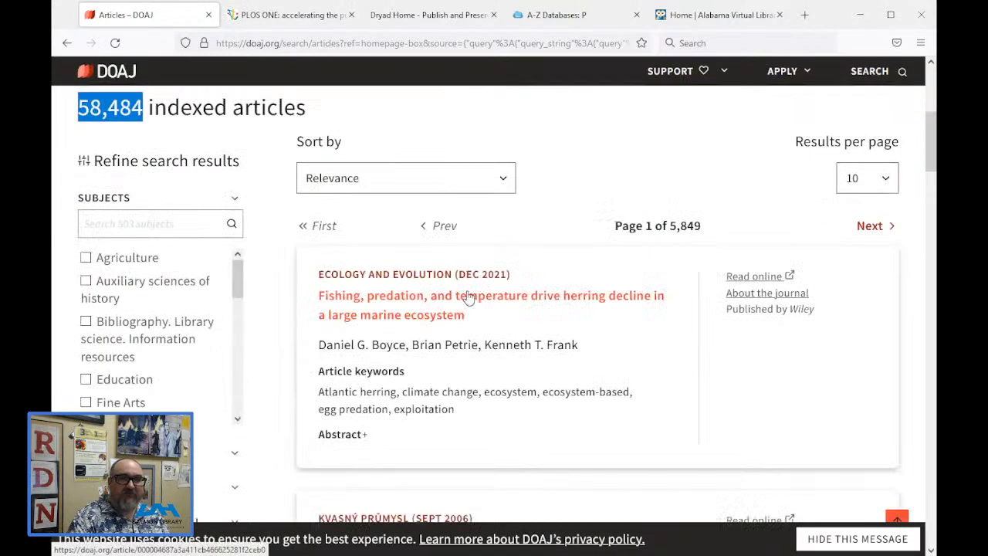
- Refine the climate change article results to the subject Law, and look over the filtered list
scroll(470, 290, up, 8)
scroll(262, 355, down, 1)
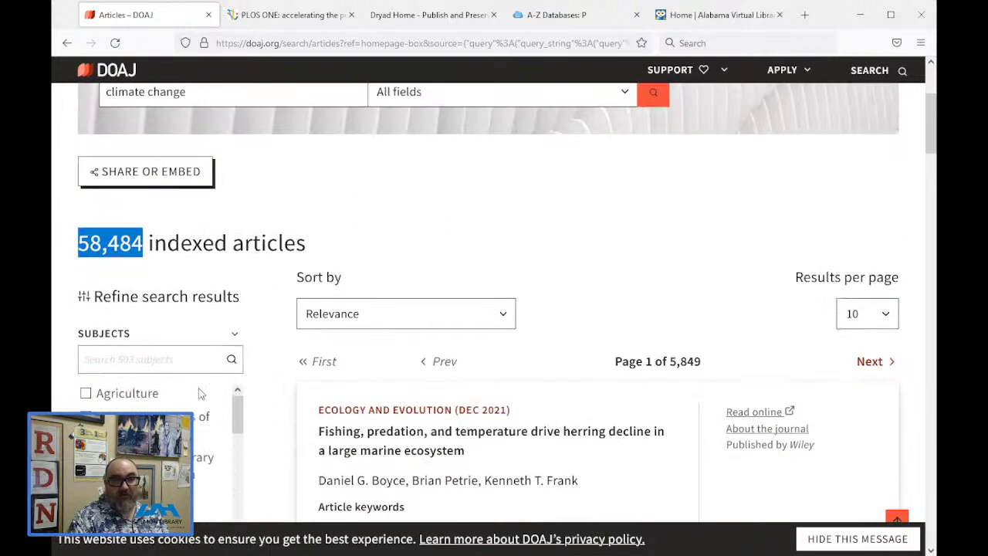
scroll(155, 402, down, 5)
scroll(154, 417, down, 2)
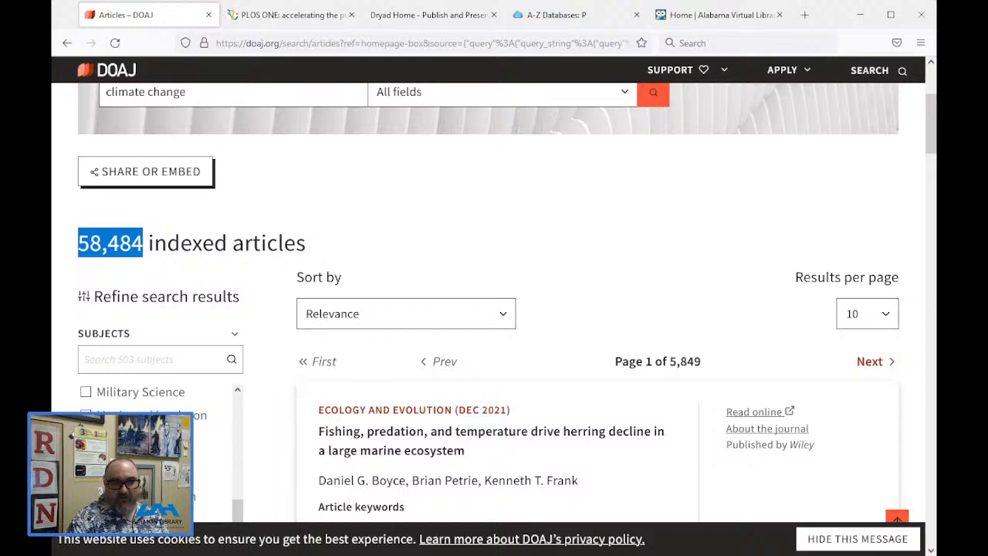
scroll(155, 417, up, 2)
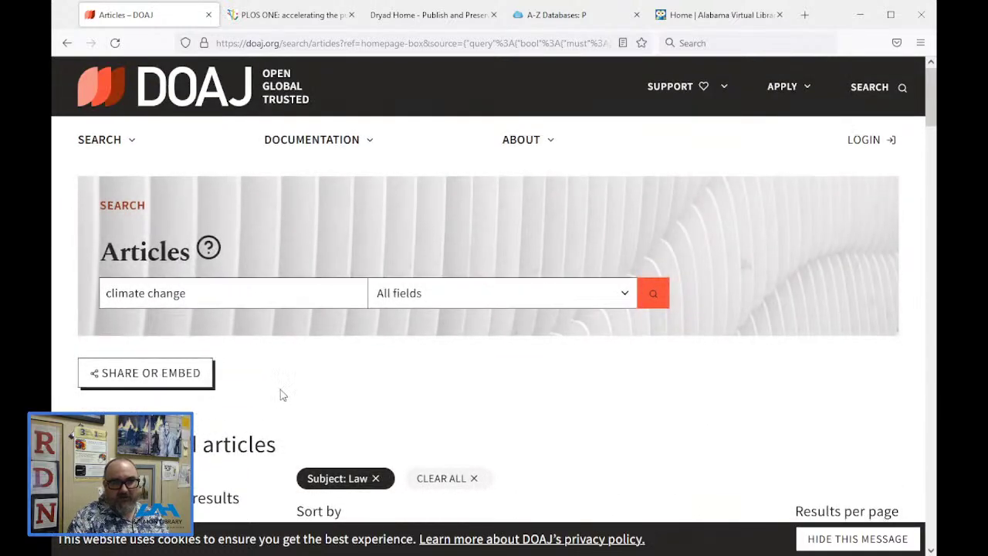
scroll(282, 395, down, 4)
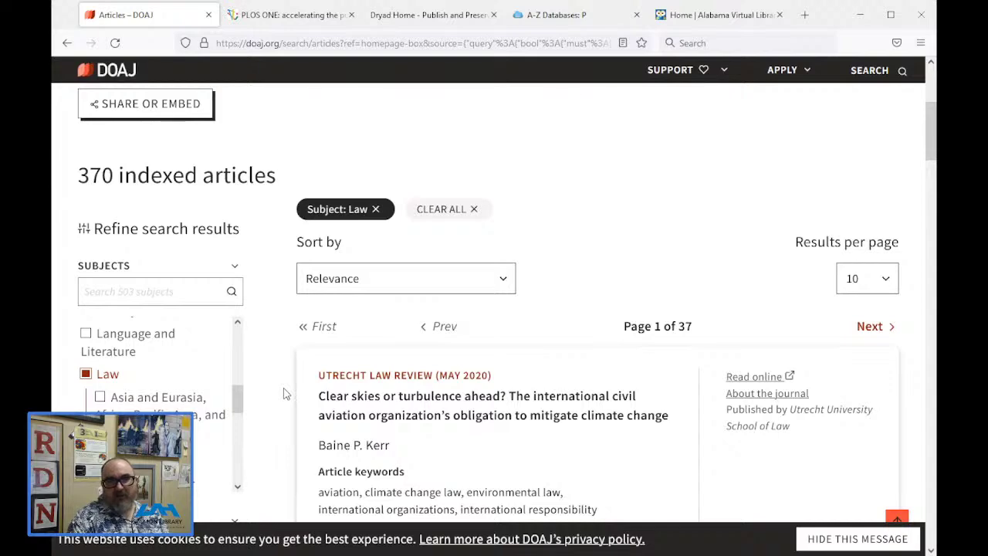
scroll(283, 395, up, 4)
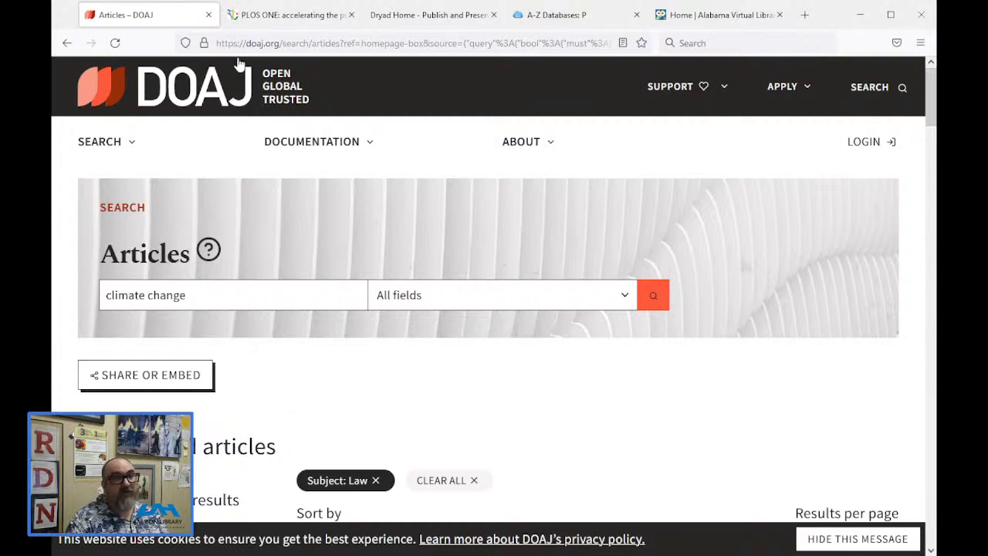
- Close the DOAJ tab to switch to PLOS ONE, and look over the featured articles and blog posts on its home page
click(209, 15)
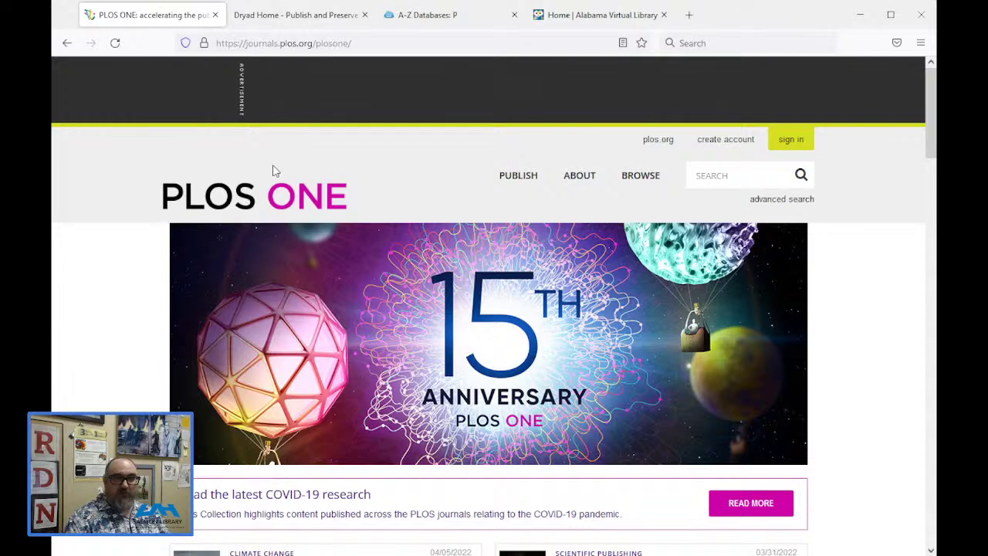
scroll(267, 294, down, 3)
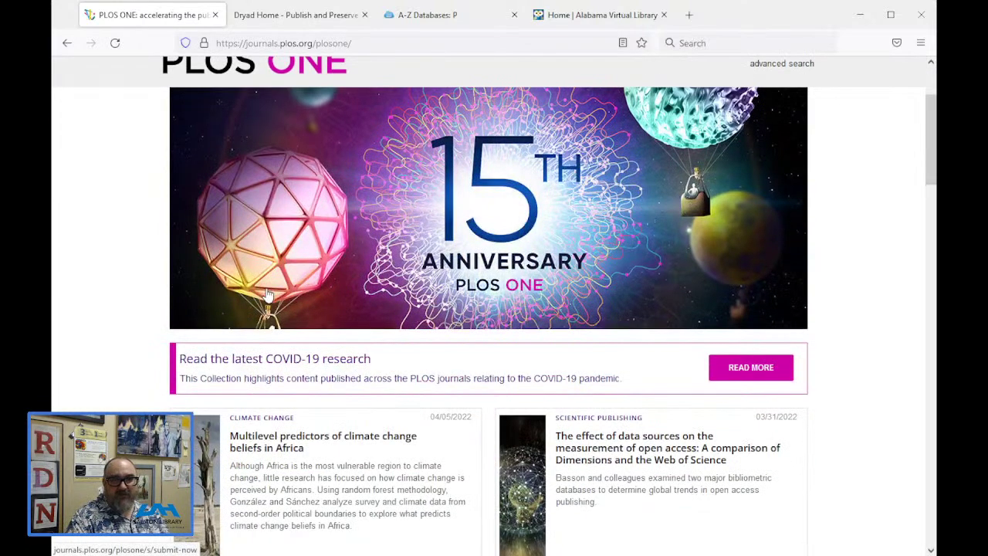
scroll(266, 295, down, 4)
scroll(267, 293, up, 7)
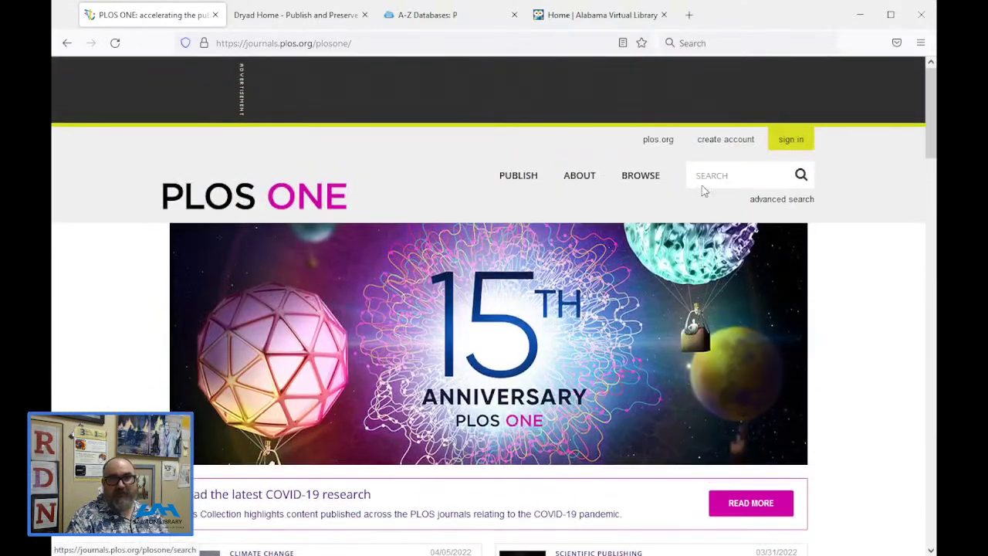
scroll(440, 392, down, 4)
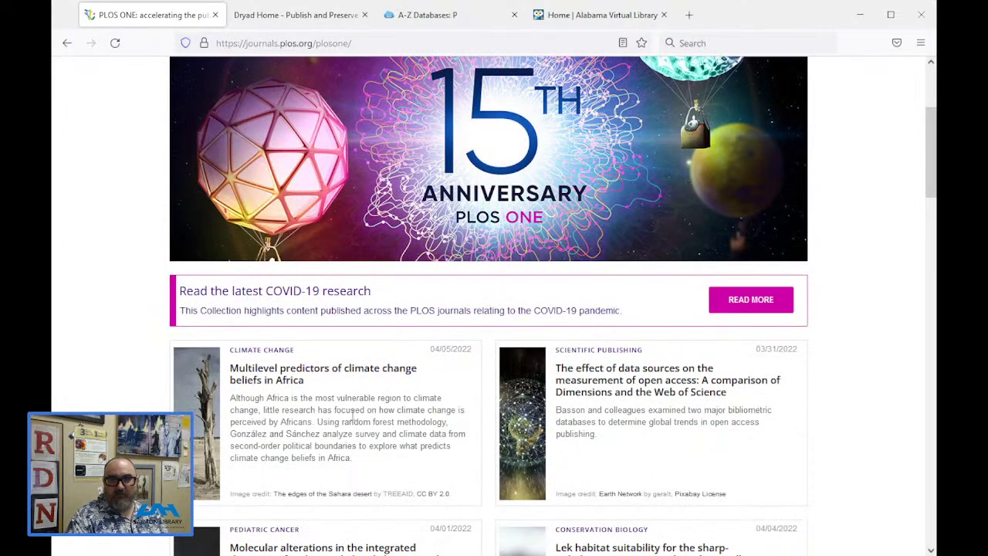
scroll(431, 459, down, 6)
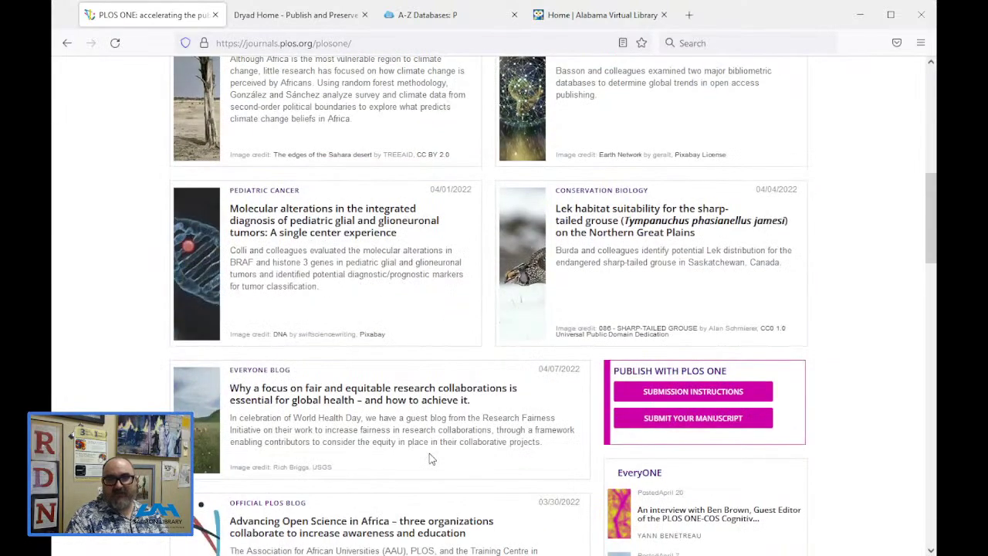
scroll(430, 459, up, 6)
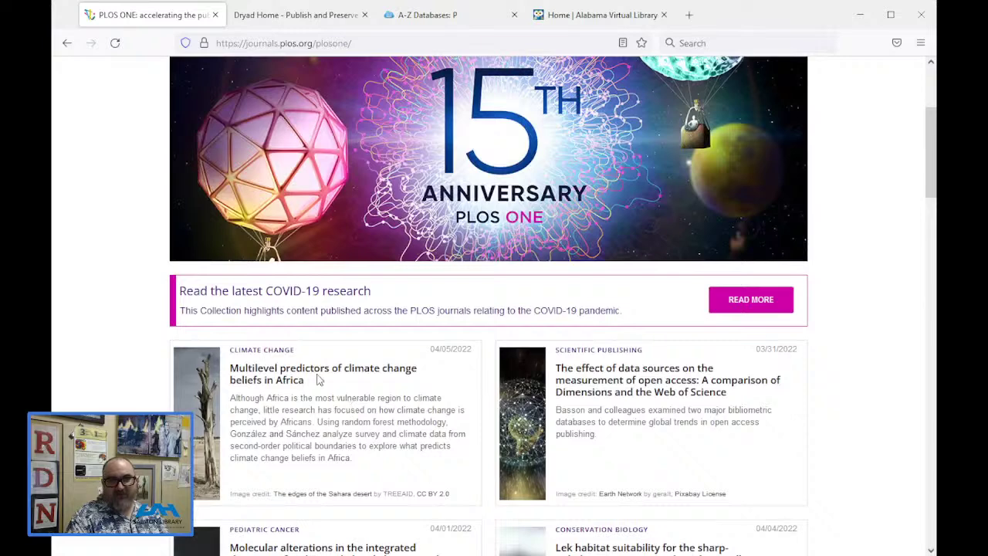
- Open the PLOS ONE article "Multilevel predictors of climate change beliefs in Africa" and skim its abstract, figures and full text
click(313, 378)
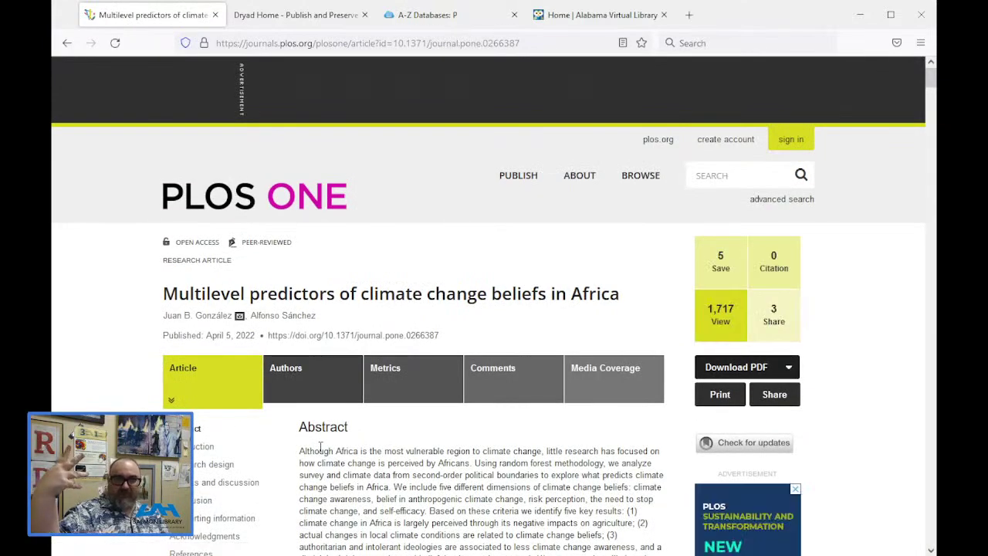
scroll(363, 408, down, 5)
scroll(363, 408, down, 15)
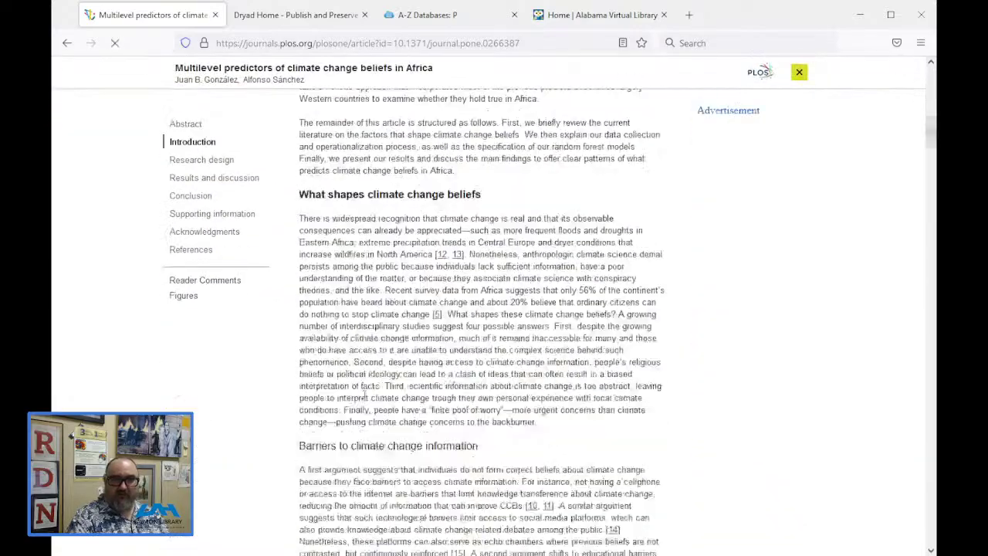
scroll(381, 394, up, 15)
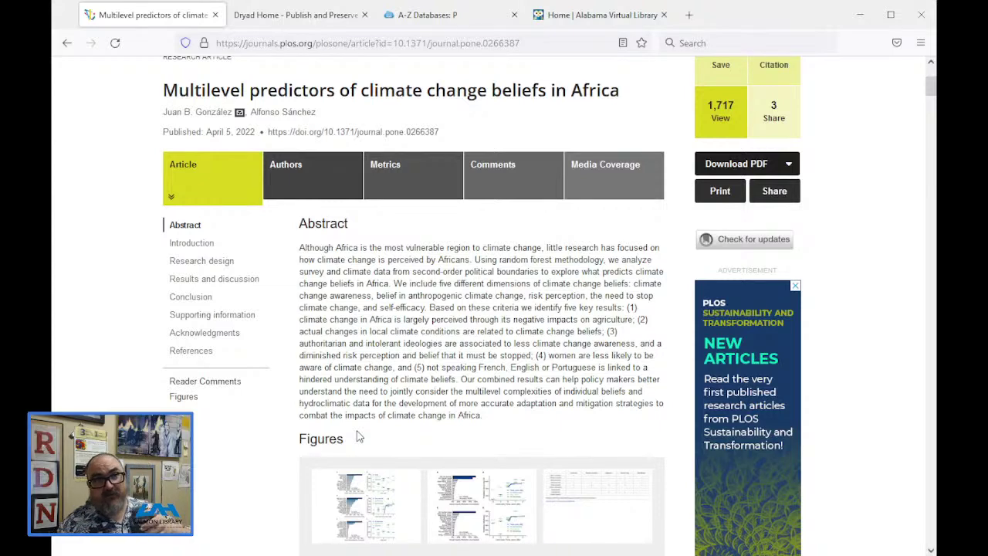
scroll(357, 436, up, 5)
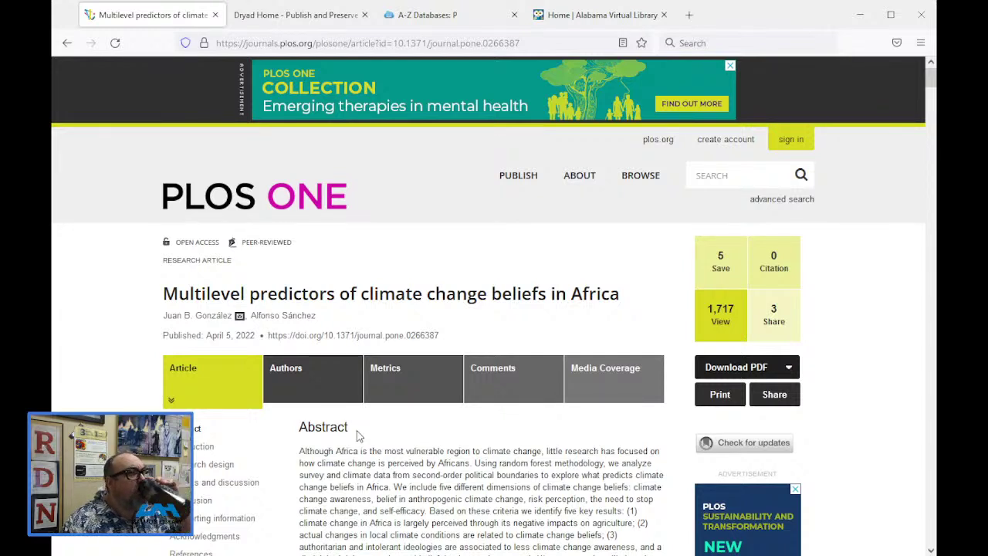
click(739, 177)
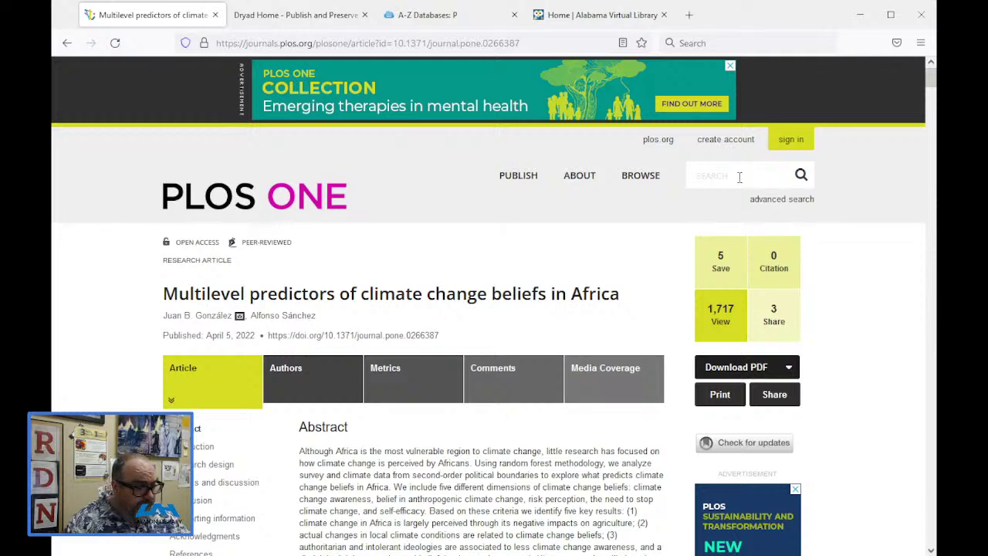
text(cl)
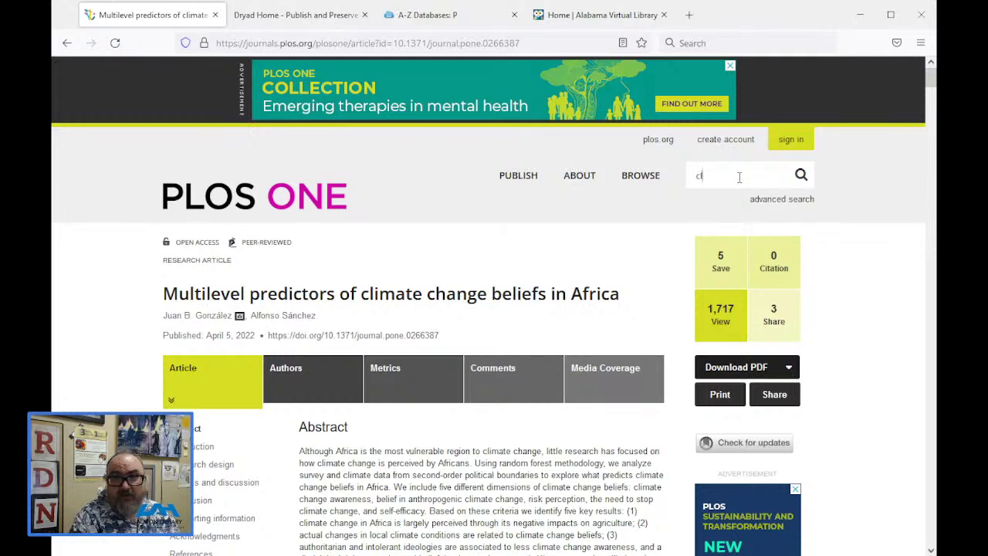
text(imate change)
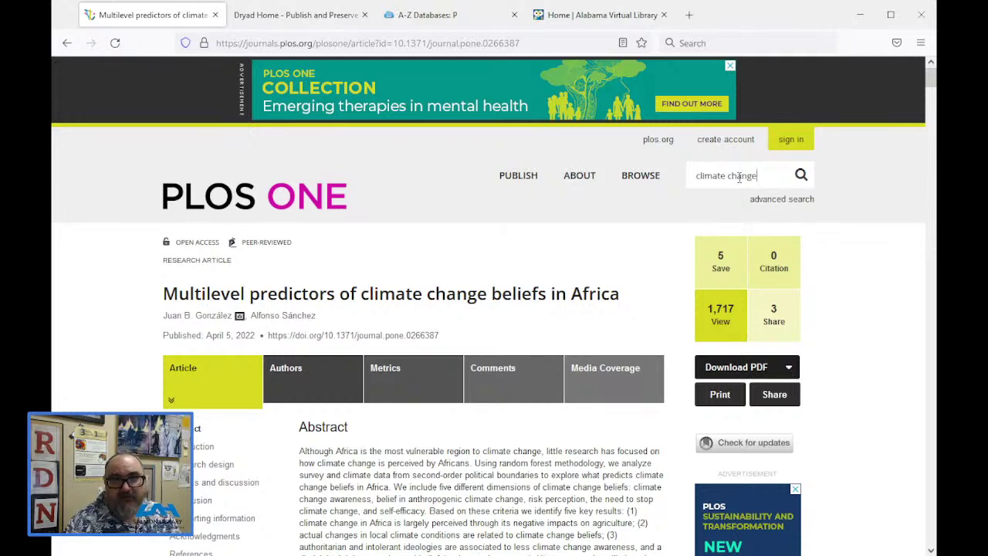
double_click(739, 176)
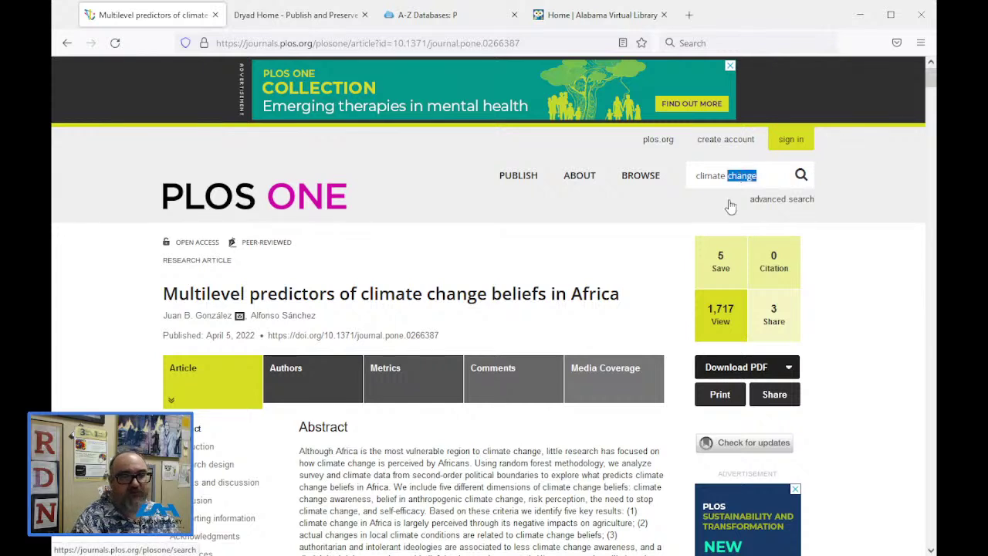
key(BackSpace)
key(BackSpace)
key(BackSpace)
key(BackSpace)
key(BackSpace)
key(BackSpace)
key(BackSpace)
key(BackSpace)
key(BackSpace)
- Search PLOS ONE for "turbulent weather patterns"
text(tur)
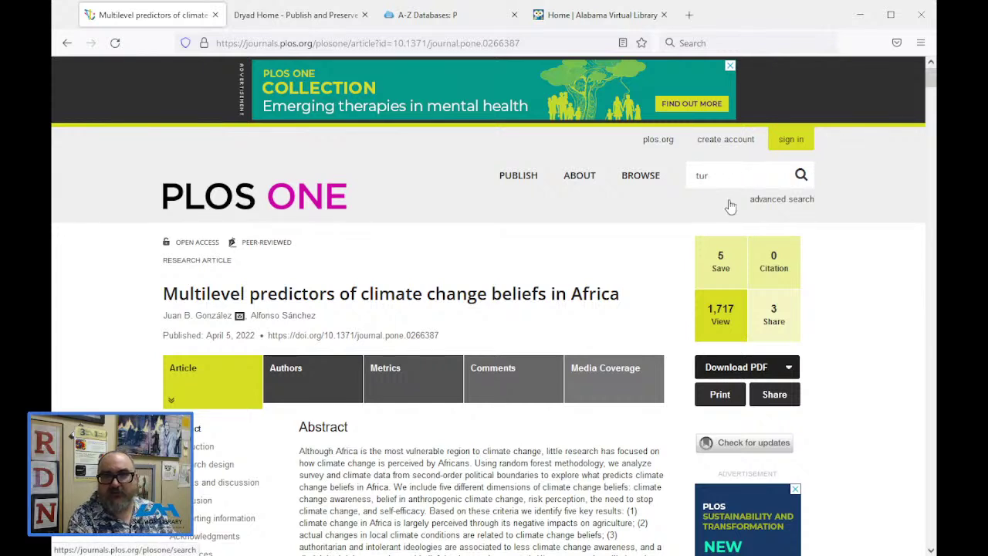
text(blulent weather patt)
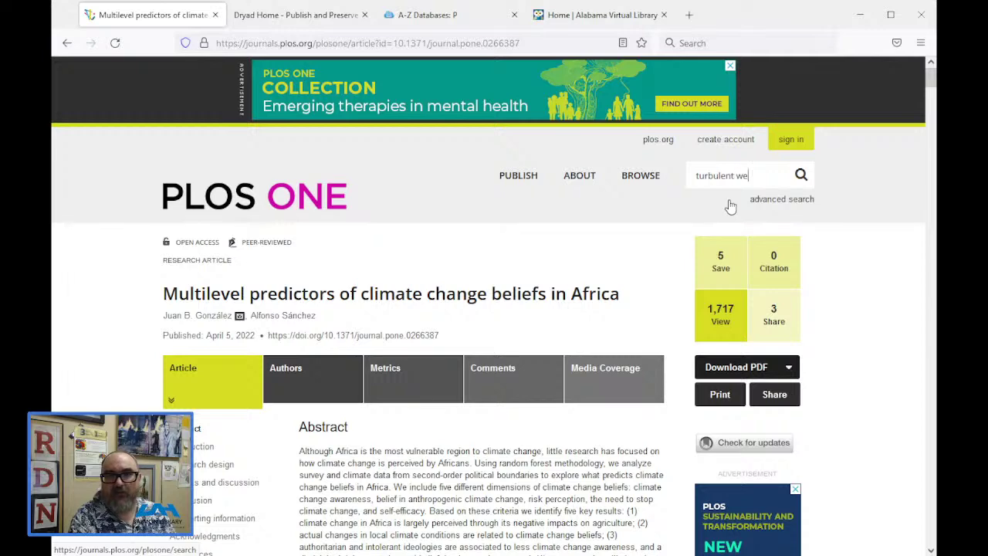
text(erns)
key(Return)
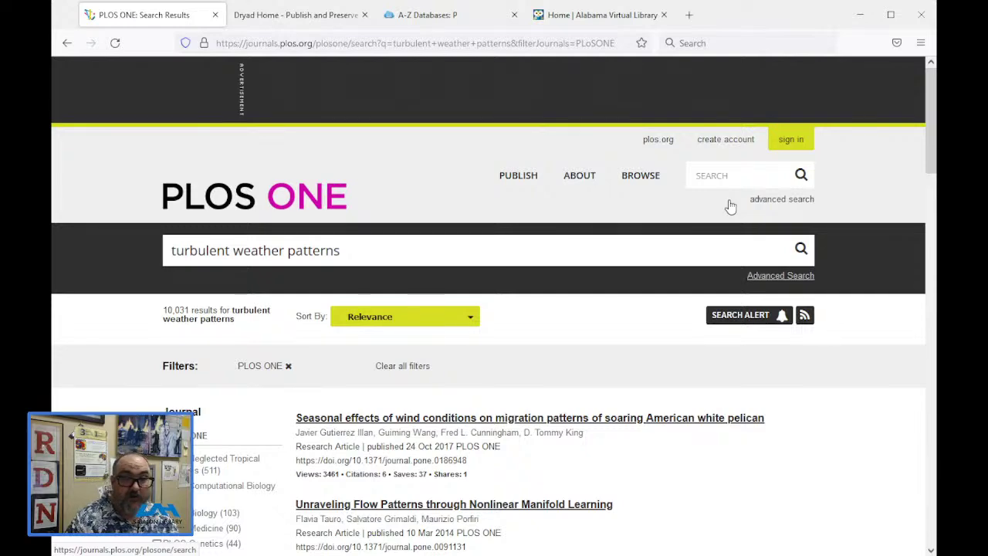
- Skim the PLOS ONE search results for turbulent weather patterns
scroll(355, 398, down, 3)
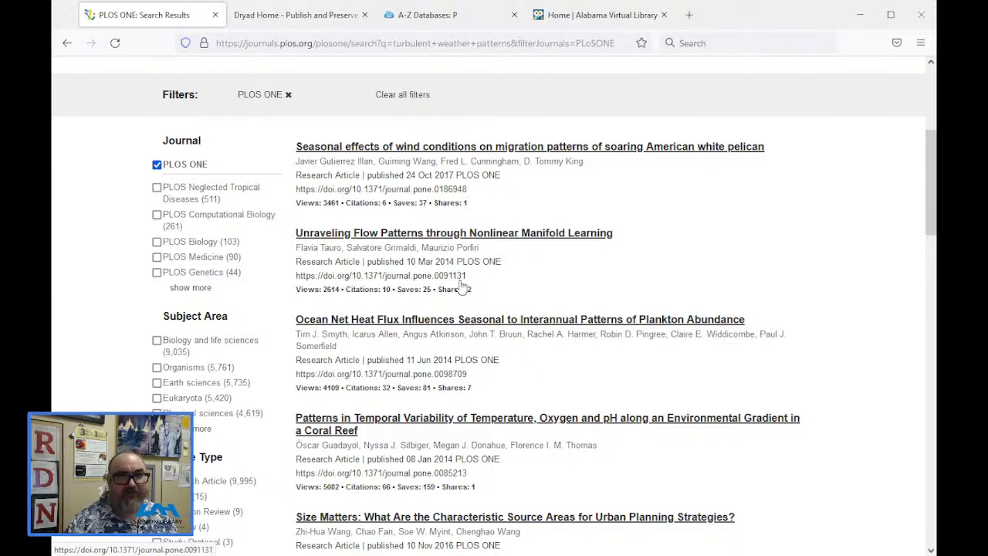
scroll(461, 287, down, 4)
scroll(461, 288, up, 3)
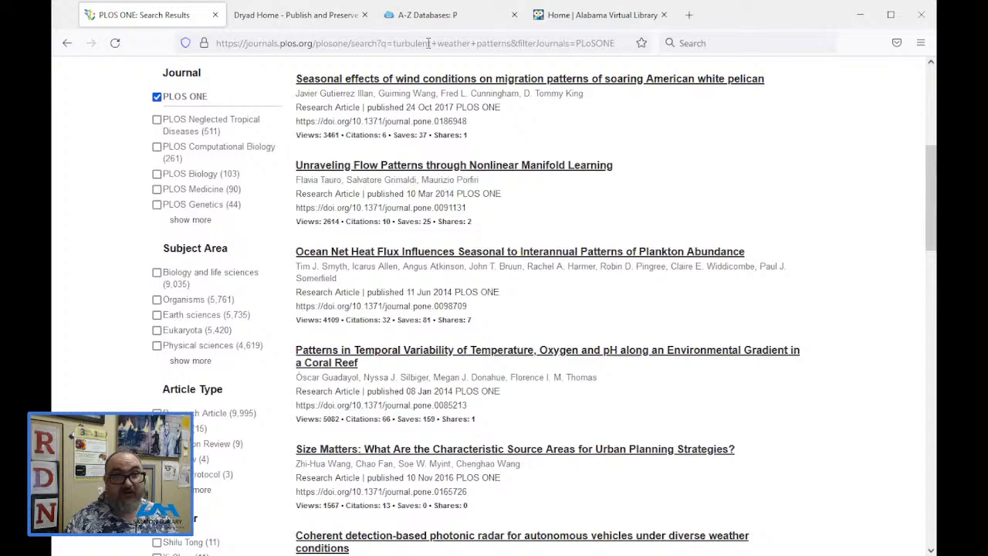
- Close the PLOS ONE tab to switch to Dryad, and search its datasets for "climate change"
click(214, 16)
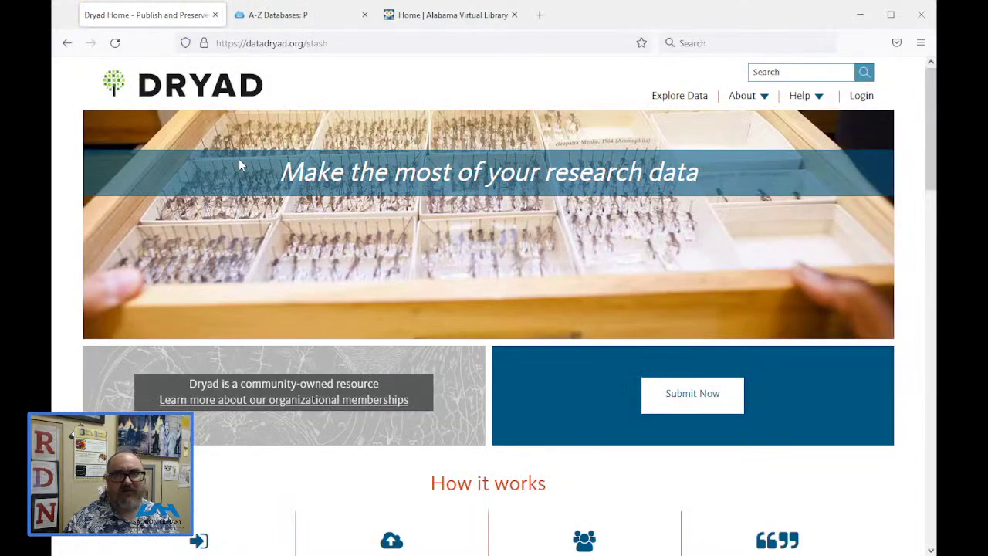
scroll(235, 175, down, 3)
scroll(237, 180, up, 3)
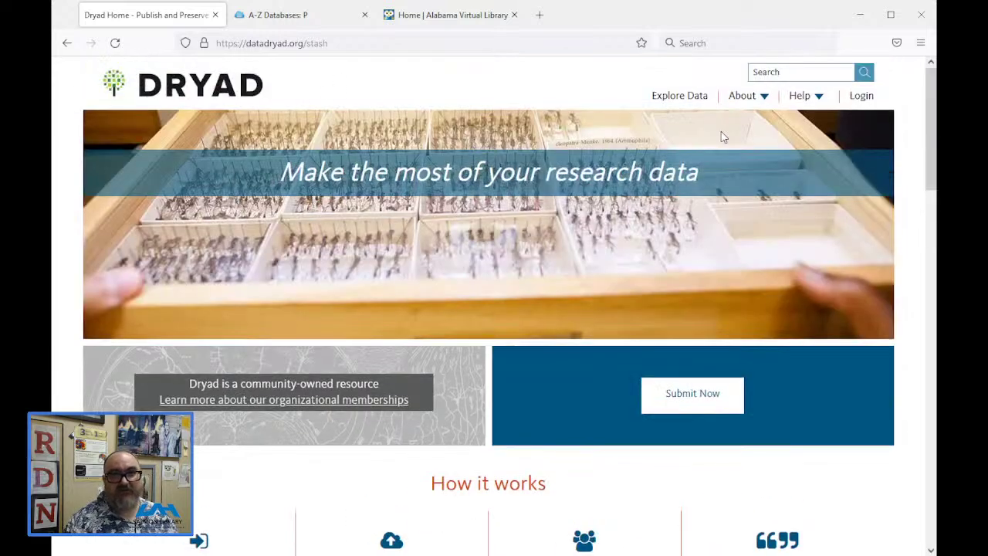
click(774, 74)
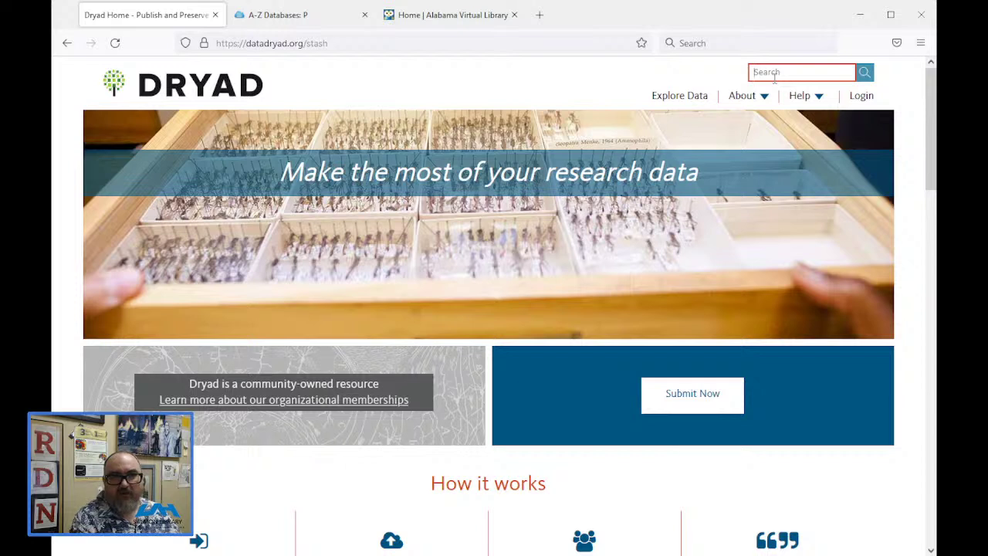
text(climate change)
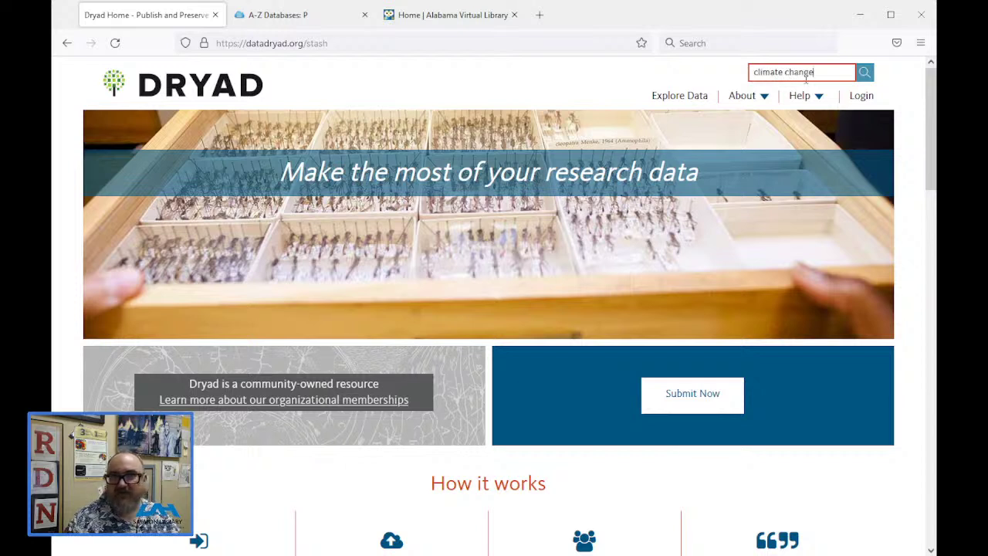
click(865, 71)
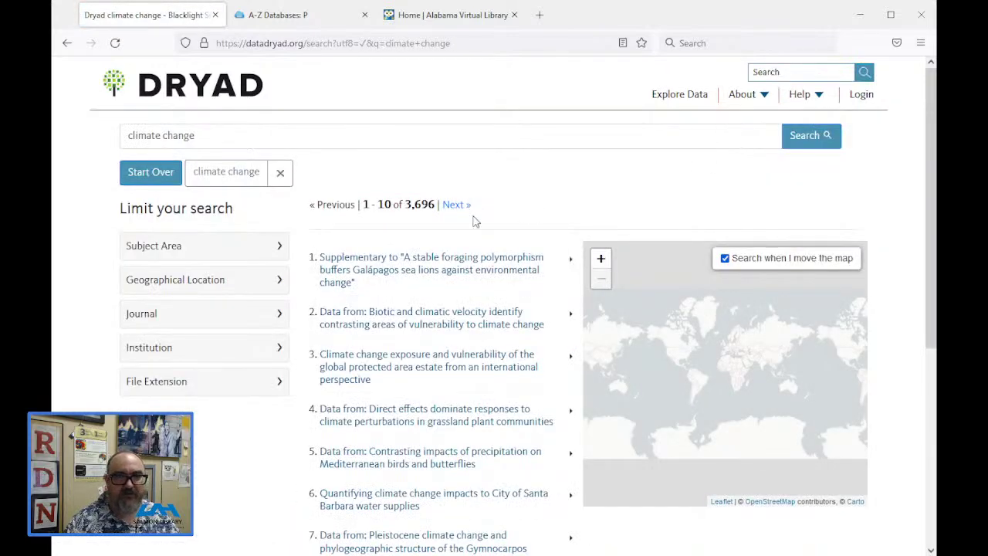
- Open the Dryad dataset on direct effects and climate perturbations in grassland plant communities, and review its abstract, usage notes, metrics and license
scroll(474, 222, down, 5)
scroll(475, 222, up, 4)
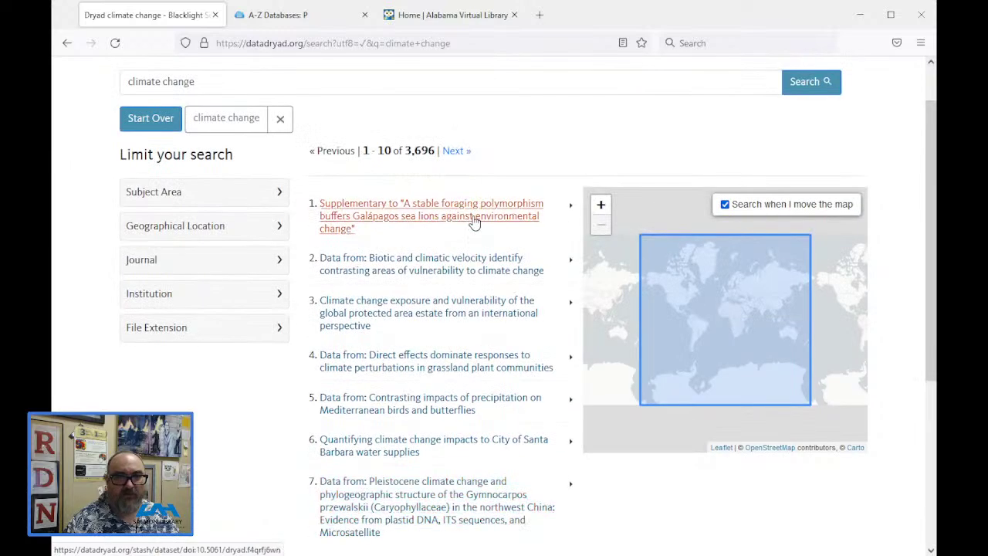
scroll(474, 222, down, 2)
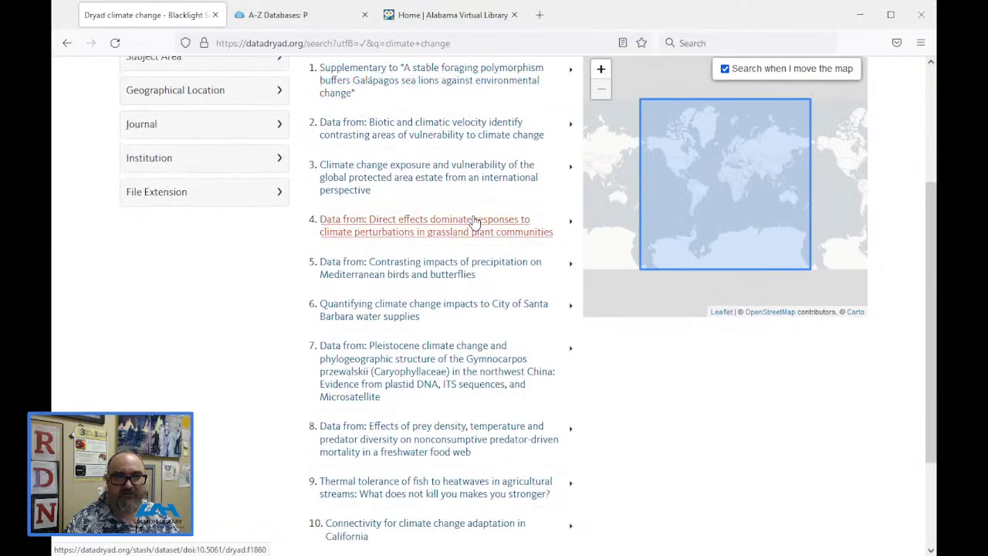
click(458, 221)
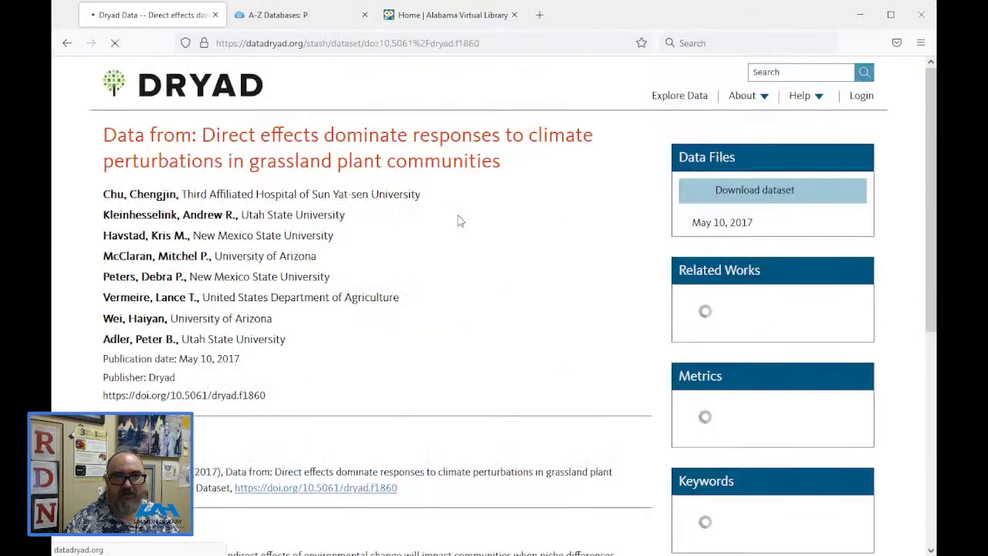
scroll(458, 221, down, 3)
scroll(458, 222, down, 3)
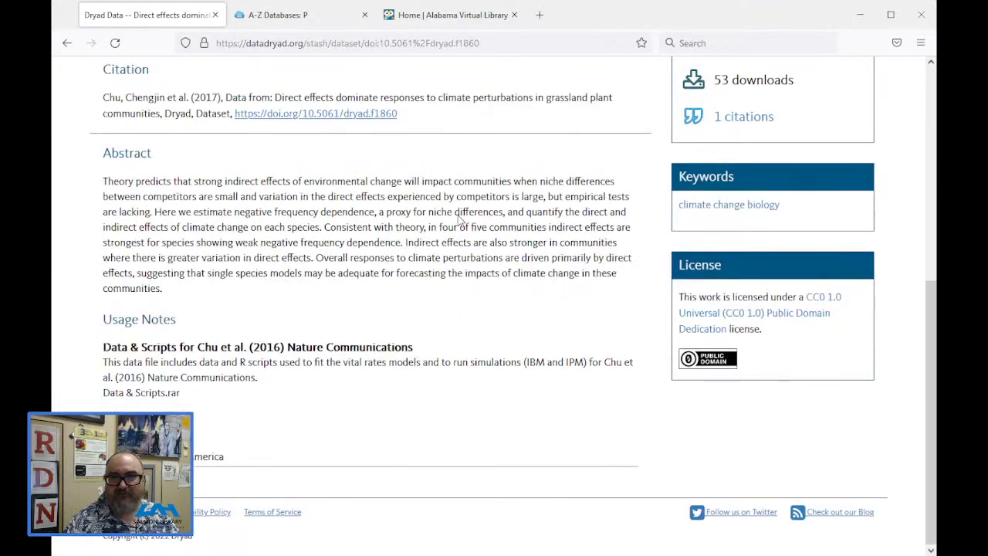
scroll(458, 222, up, 5)
scroll(458, 221, down, 5)
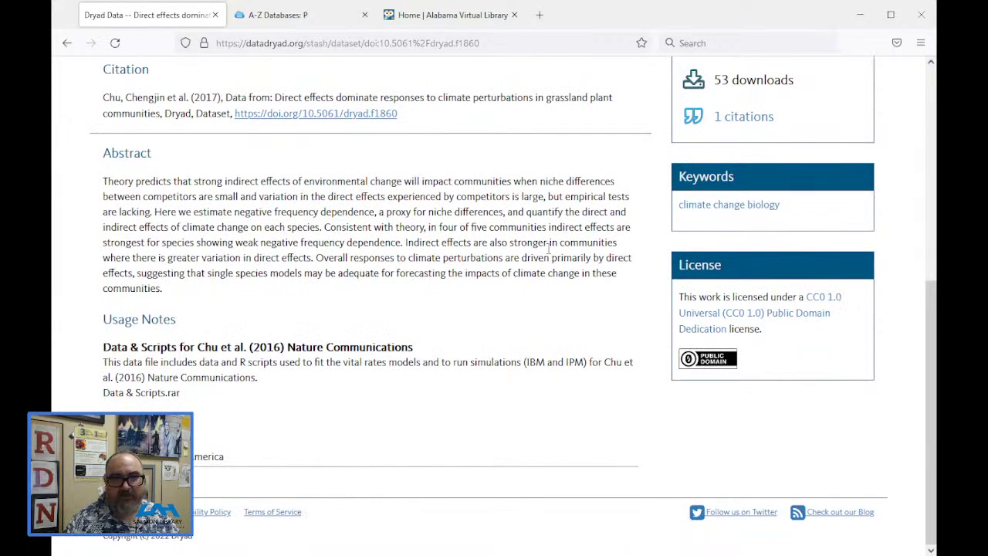
scroll(549, 249, up, 6)
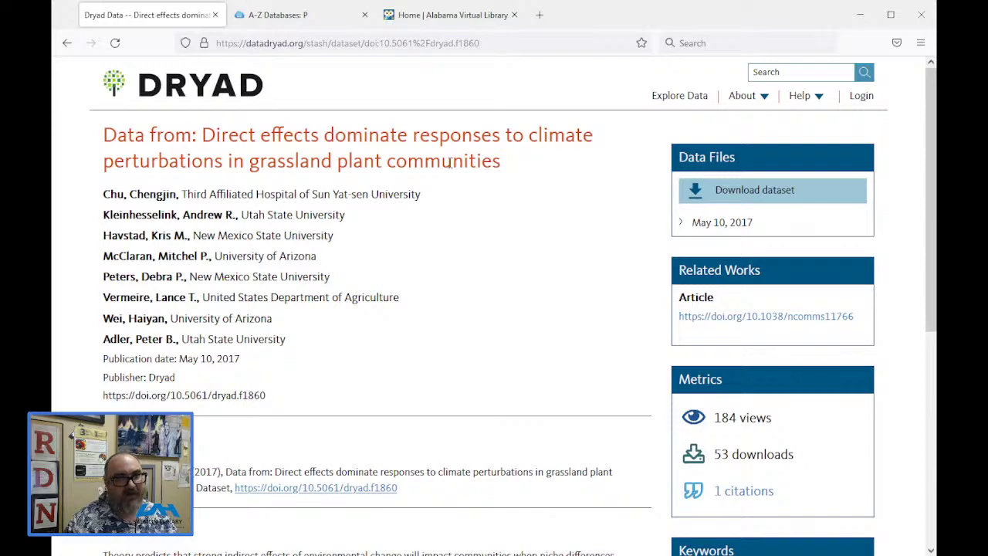
- Close the Dryad tab and go from the A-Z Databases page to the M. Louis Salmon Library home page
click(215, 15)
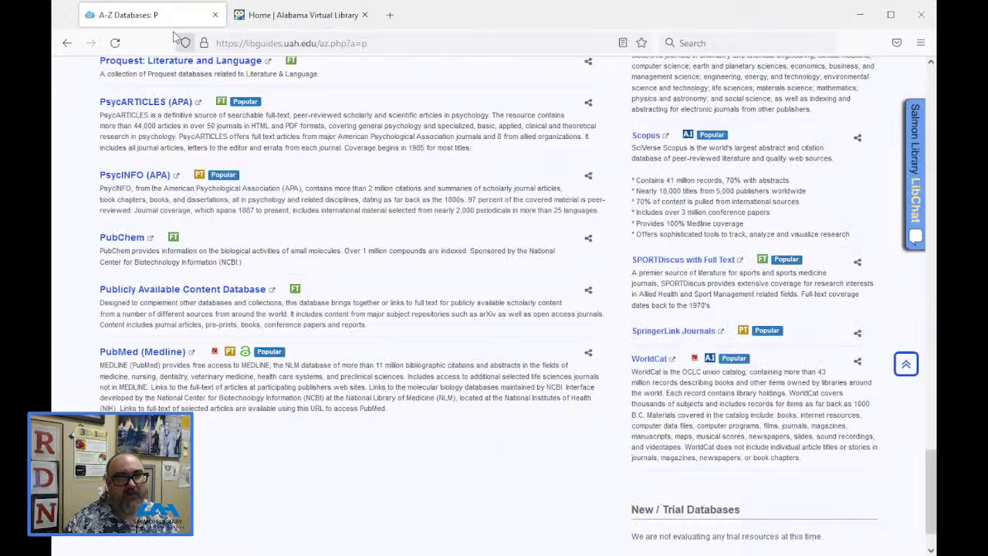
scroll(390, 185, up, 10)
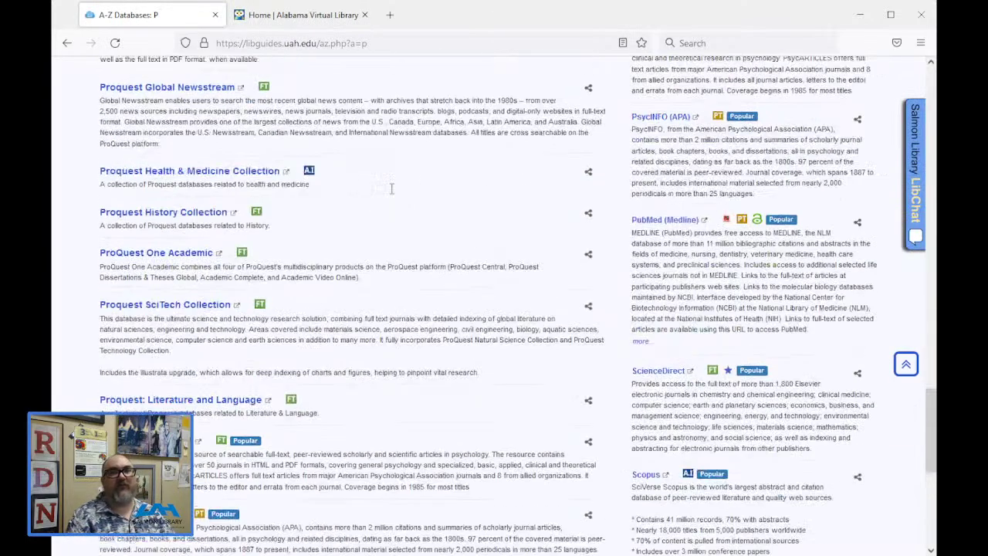
scroll(388, 180, up, 10)
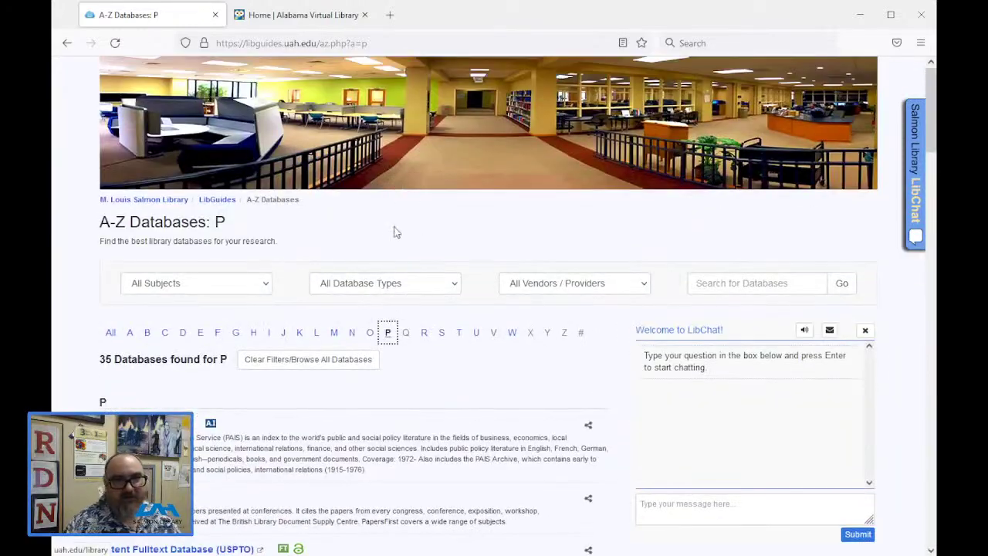
click(142, 200)
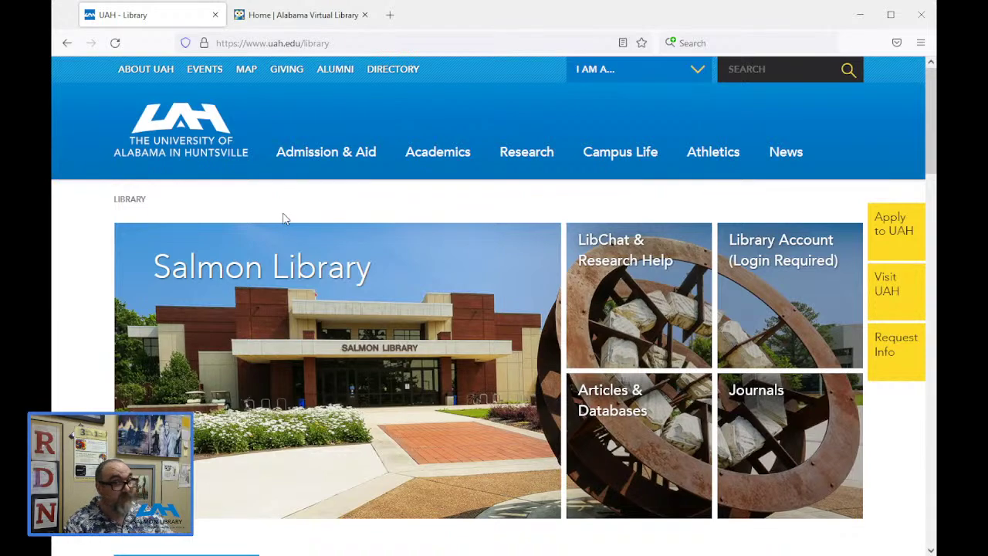
- Look over the Salmon Library home page, including its web address and the library search section
scroll(282, 218, down, 3)
scroll(282, 218, down, 4)
scroll(282, 218, up, 6)
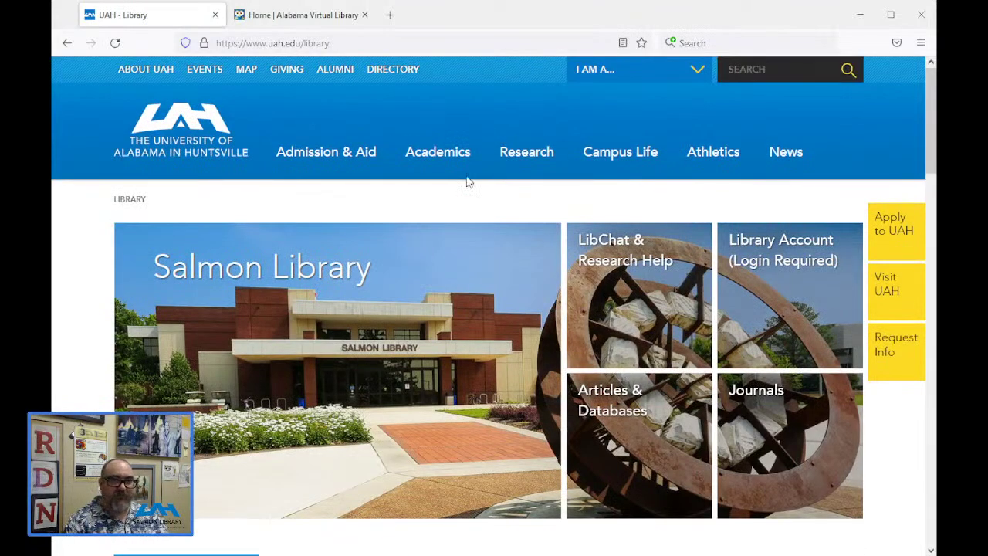
scroll(554, 265, down, 3)
scroll(561, 272, up, 3)
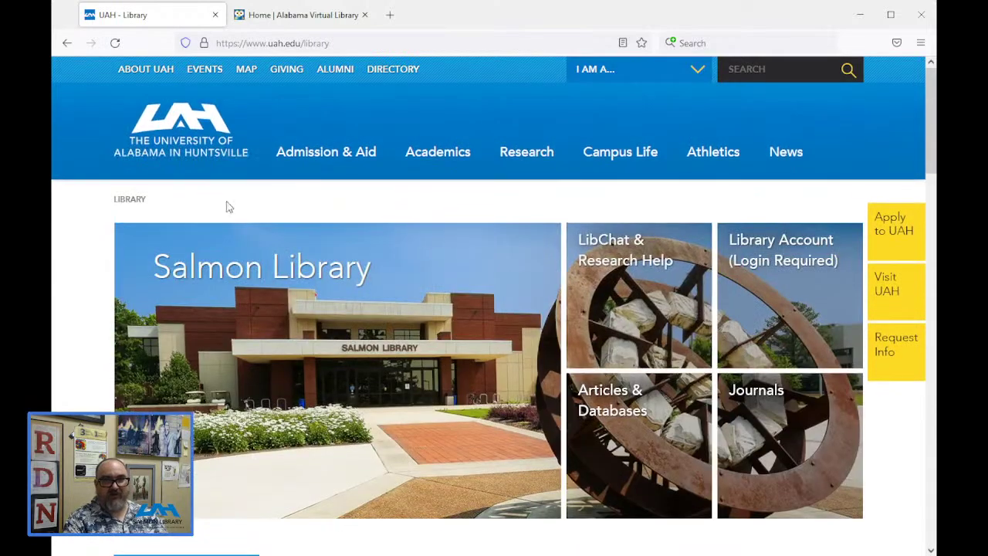
double_click(293, 44)
click(288, 44)
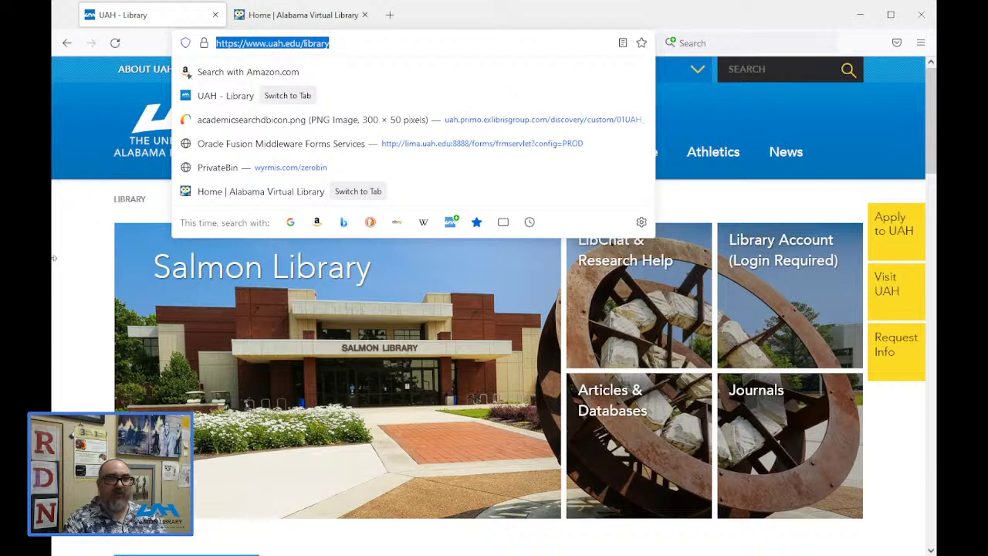
click(78, 254)
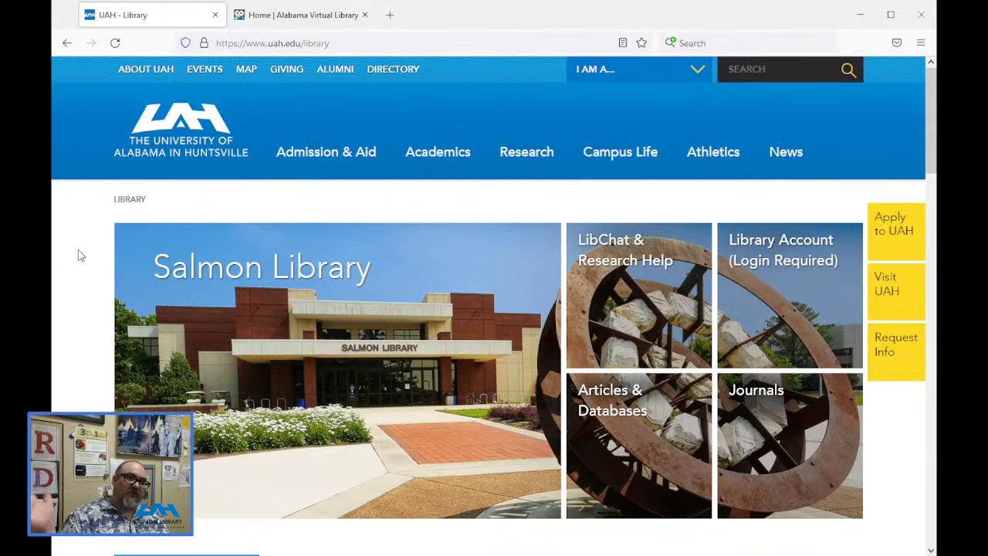
scroll(342, 457, down, 3)
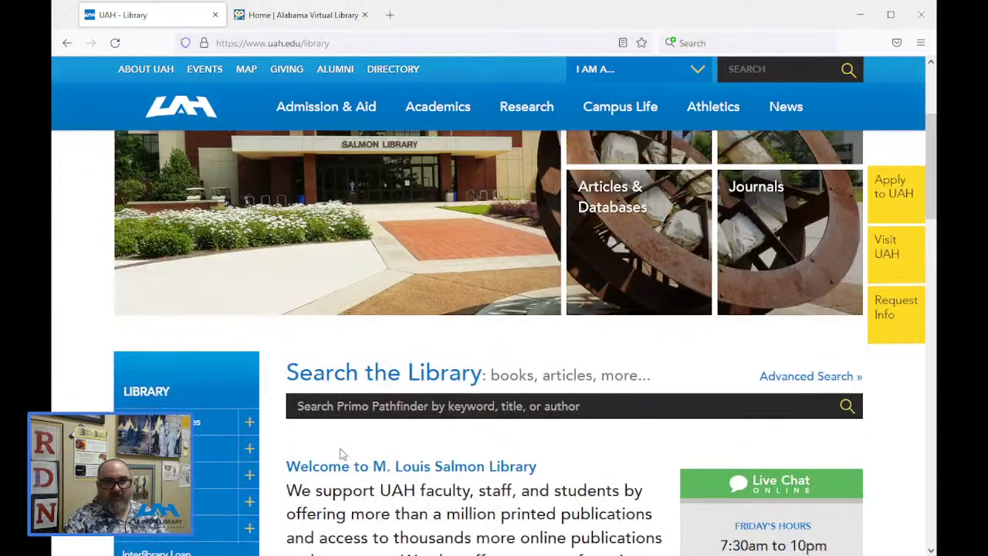
scroll(342, 457, up, 3)
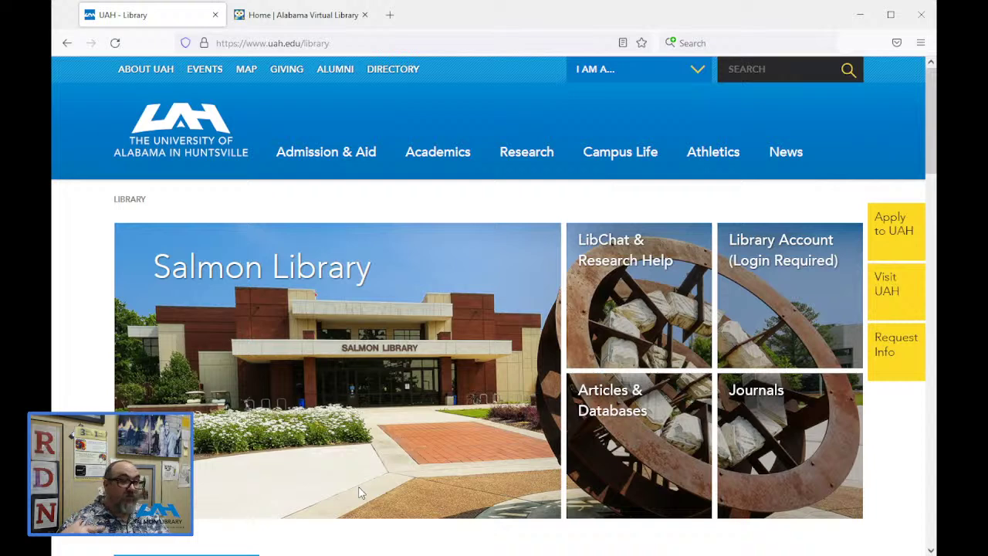
- Search the library's Primo Pathfinder for "climate change"
scroll(707, 445, down, 3)
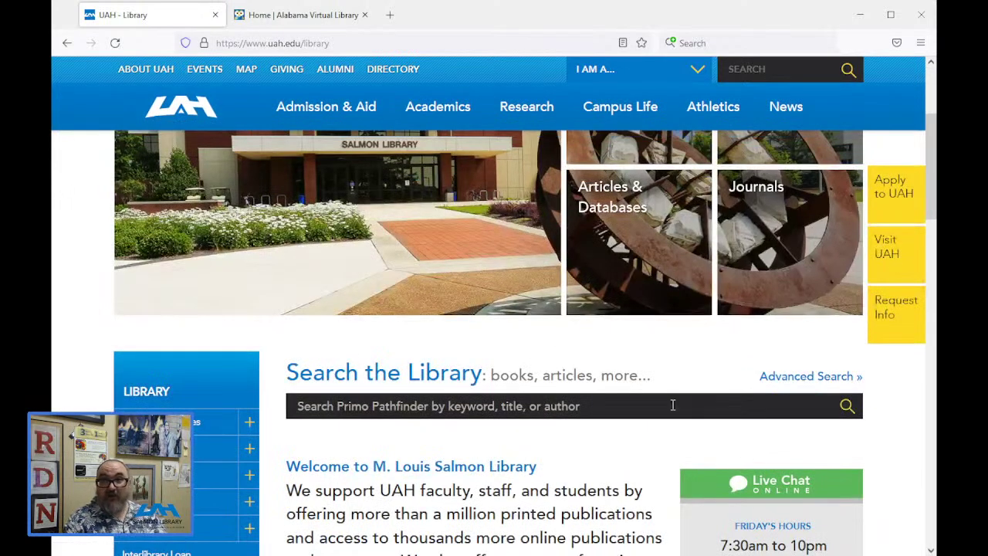
click(448, 406)
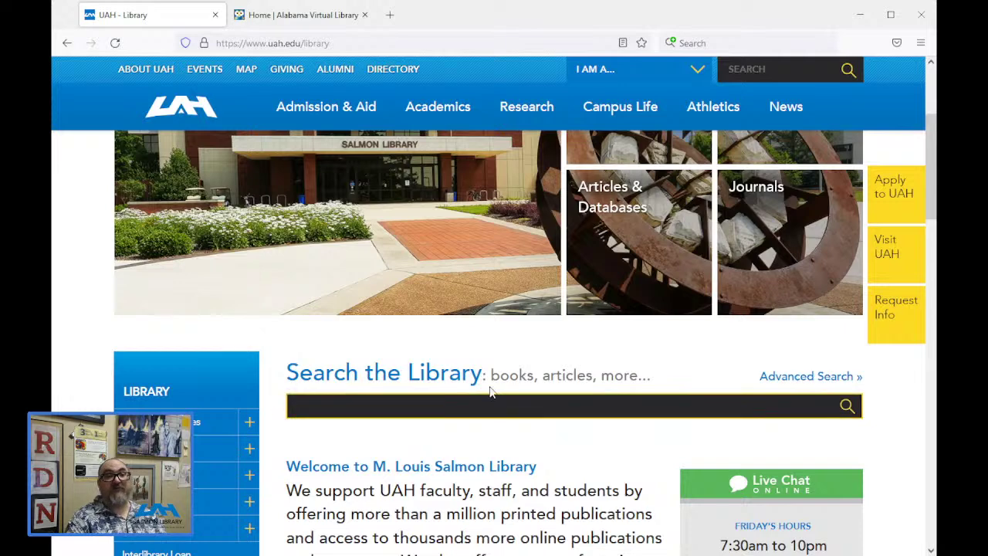
scroll(490, 386, up, 3)
scroll(490, 386, down, 3)
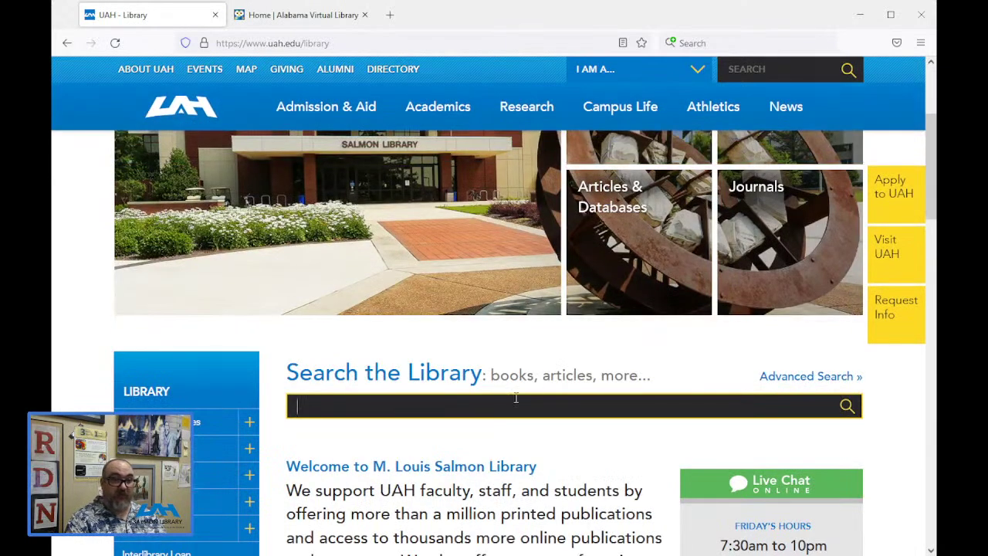
text(cli)
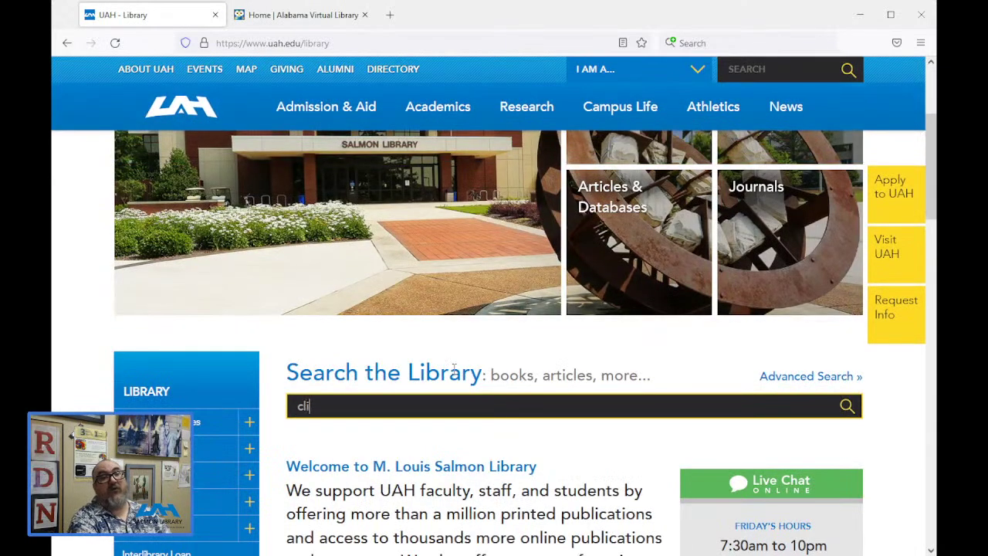
text(mate change)
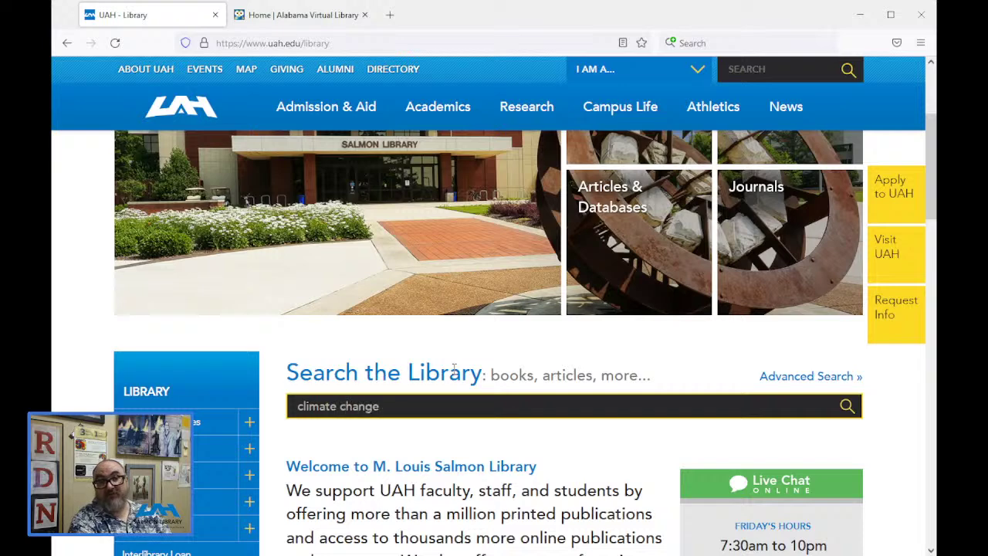
key(Return)
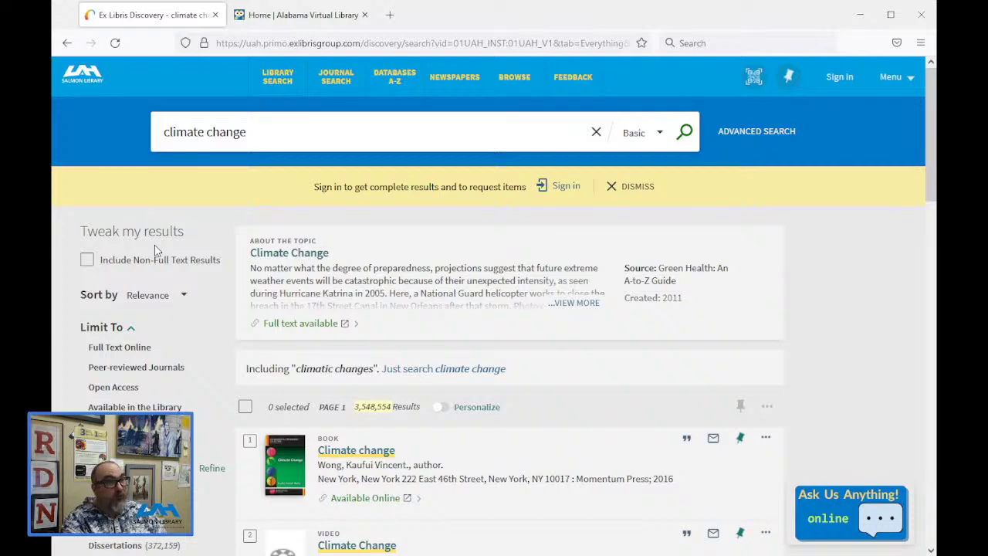
- Look through the first page of library results for climate change and the options for narrowing them
scroll(351, 270, down, 20)
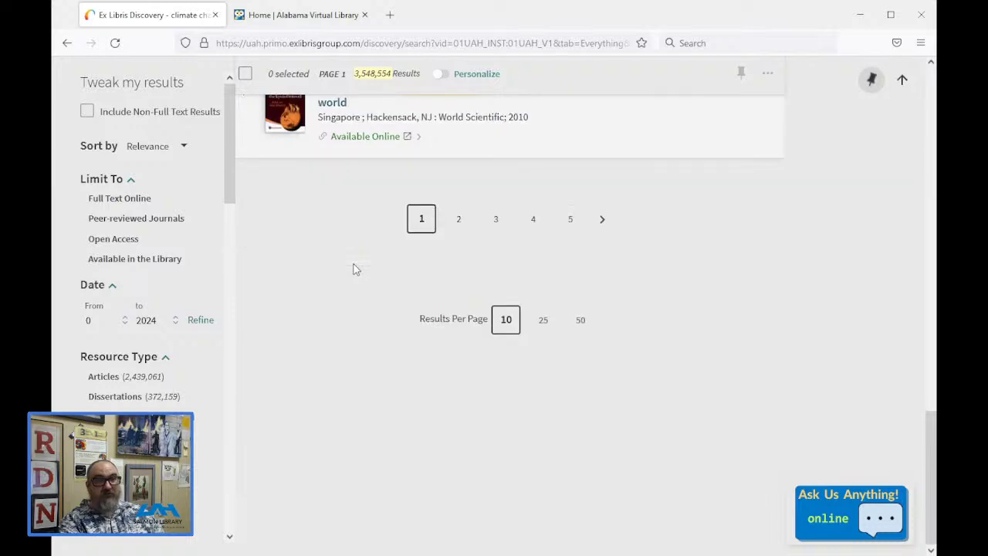
scroll(355, 268, up, 20)
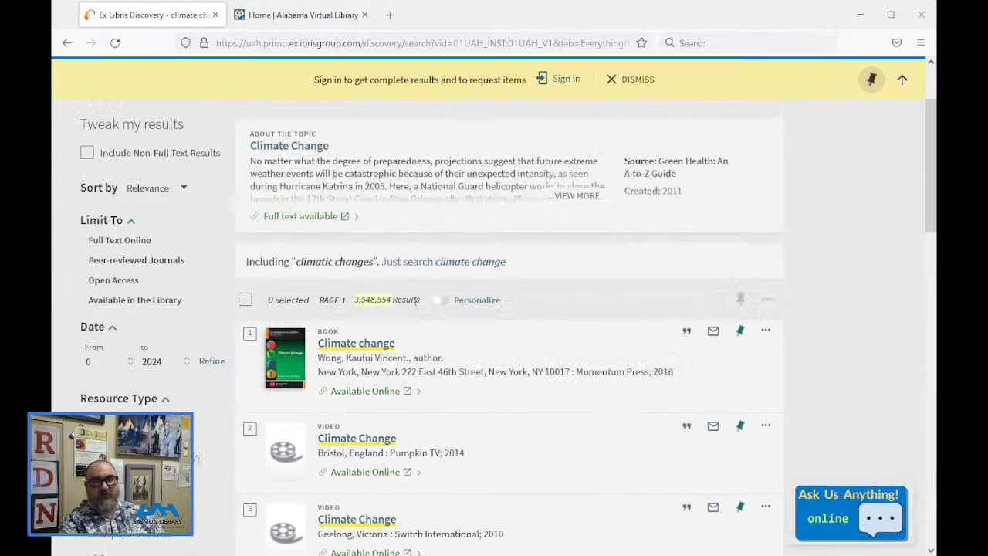
scroll(425, 285, up, 2)
scroll(437, 270, down, 3)
scroll(438, 264, up, 3)
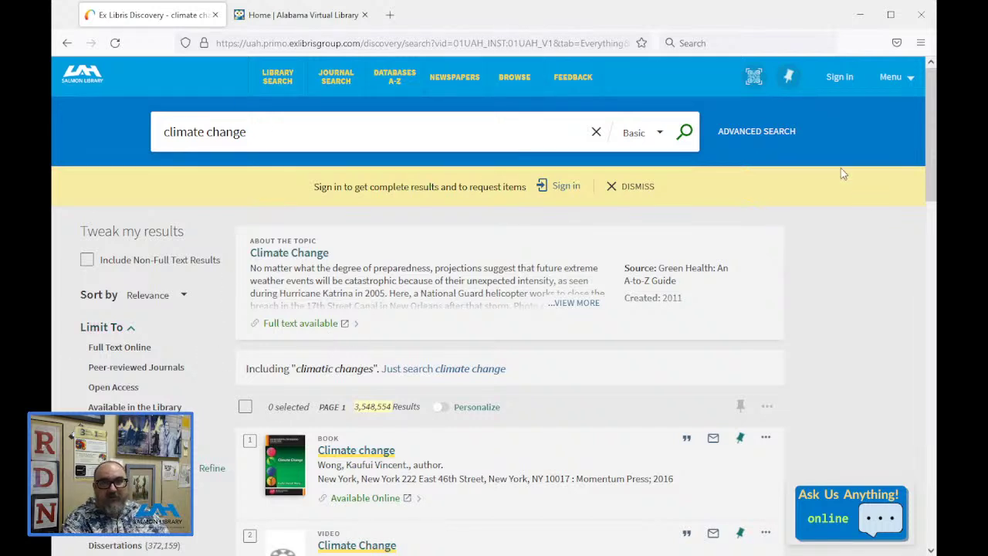
- Run an advanced library search for any field containing "climate change" AND any field containing "health impacts"
click(757, 132)
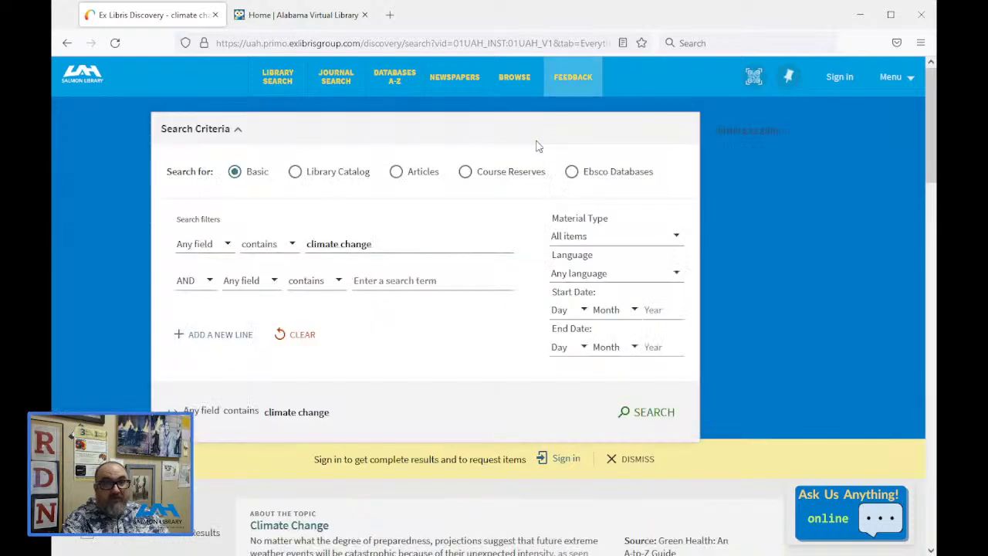
click(401, 293)
text(health impacts)
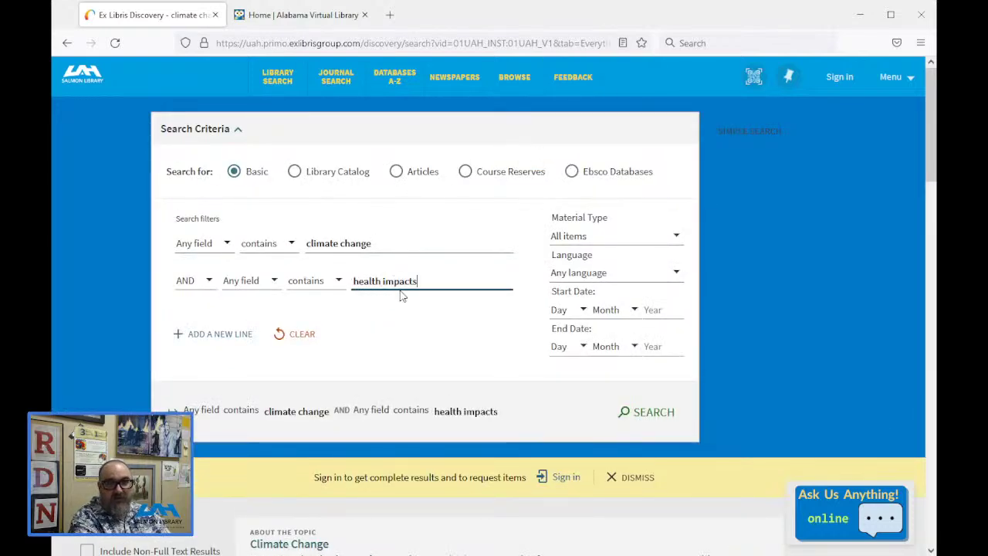
key(Return)
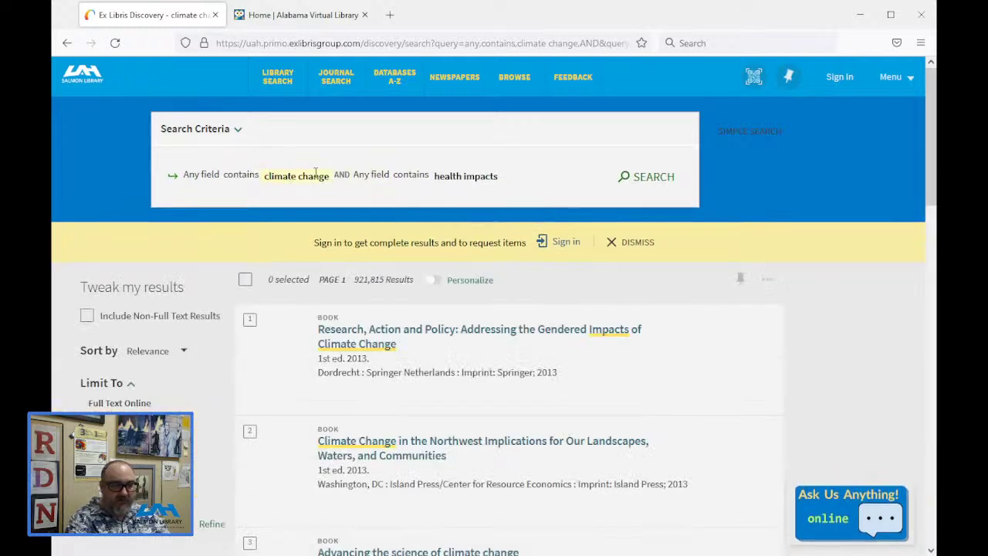
- Put quotation marks around "climate change" in the first search condition and rerun the search as an exact phrase
text(")
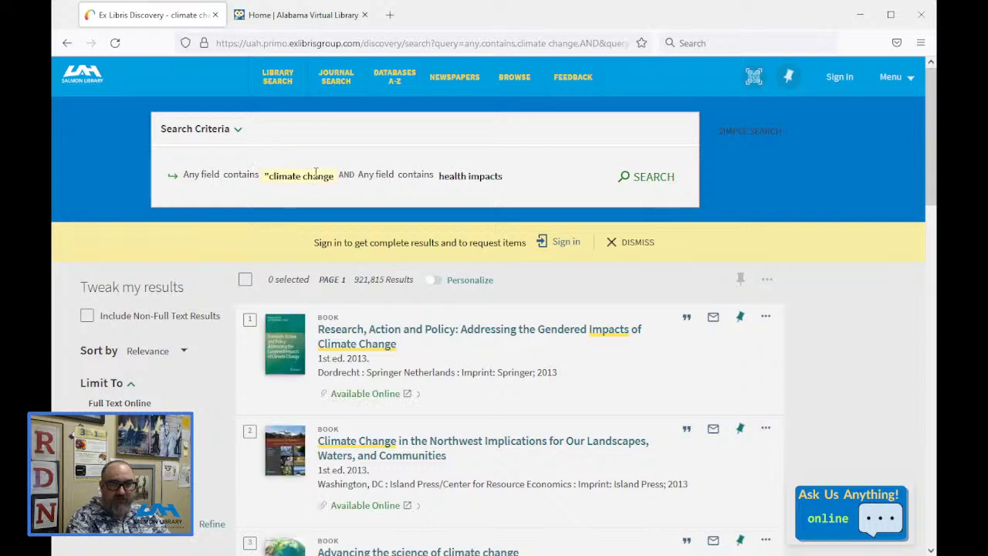
key(End)
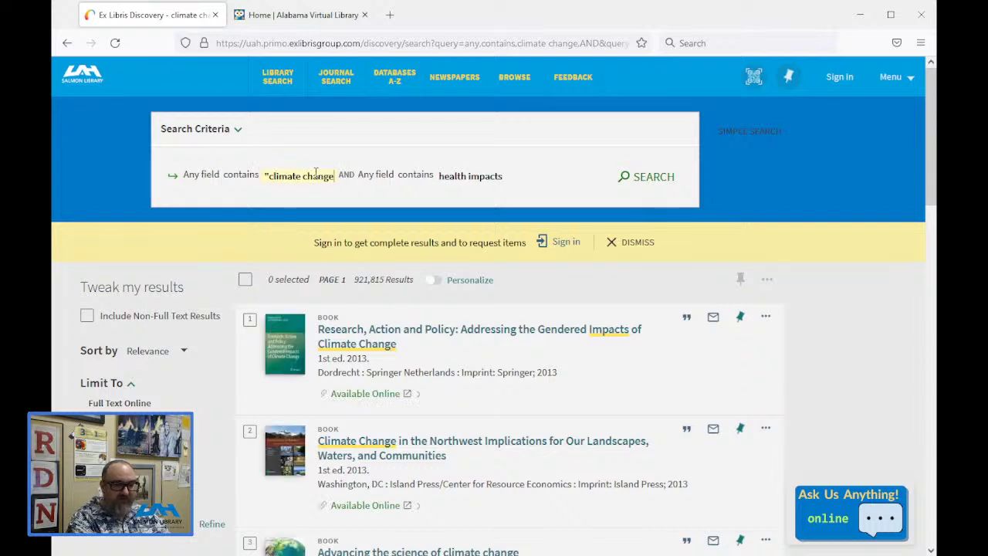
text(")
key(Return)
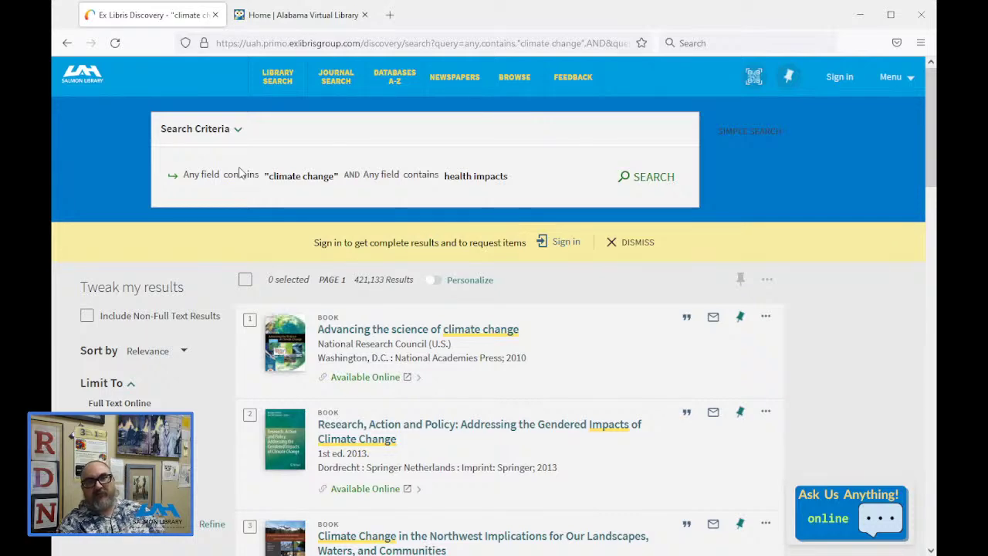
scroll(474, 343, down, 3)
scroll(426, 307, up, 3)
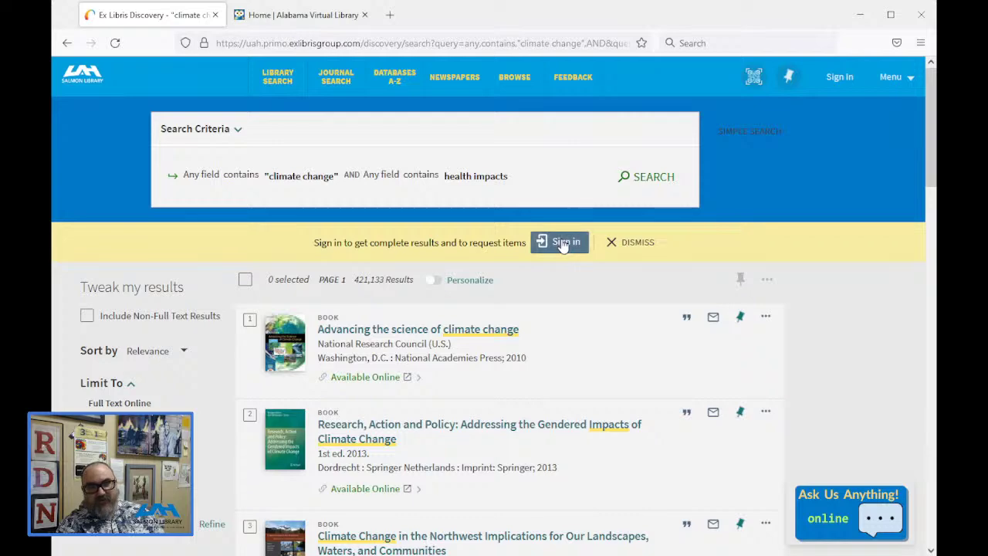
- Mark the Peer-reviewed Journals limit, set the start year to 2012 and refine the results by date
scroll(216, 297, down, 3)
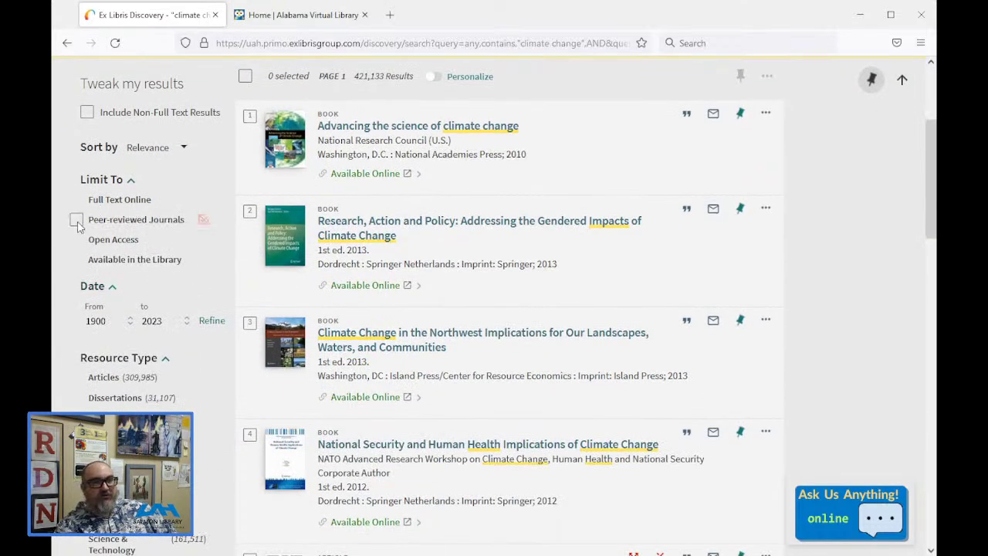
click(135, 220)
scroll(186, 255, down, 2)
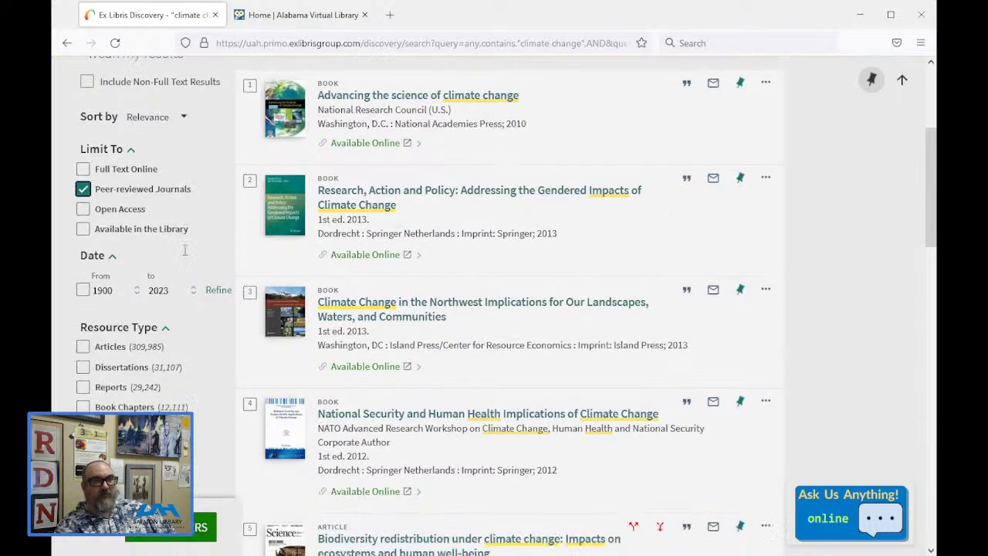
click(101, 320)
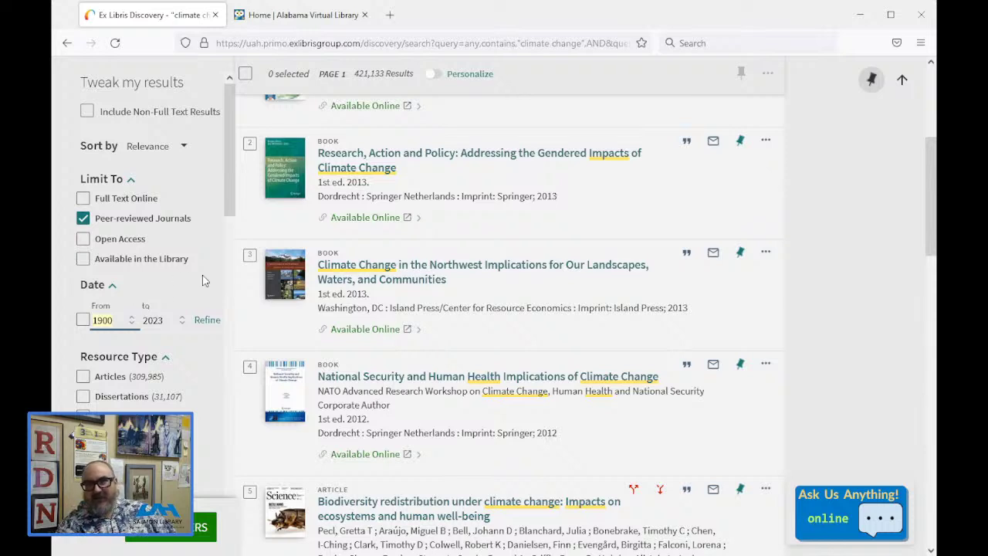
text(2012)
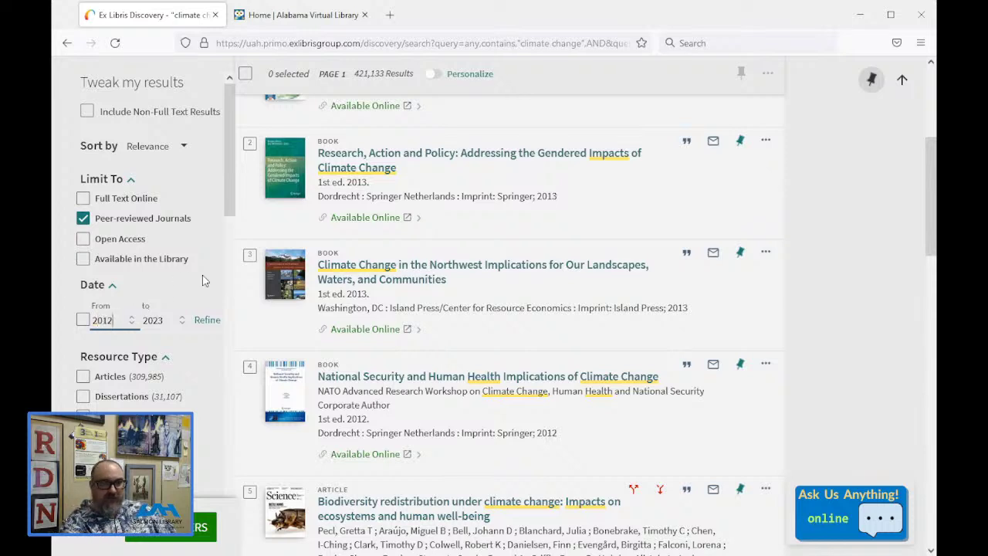
click(210, 322)
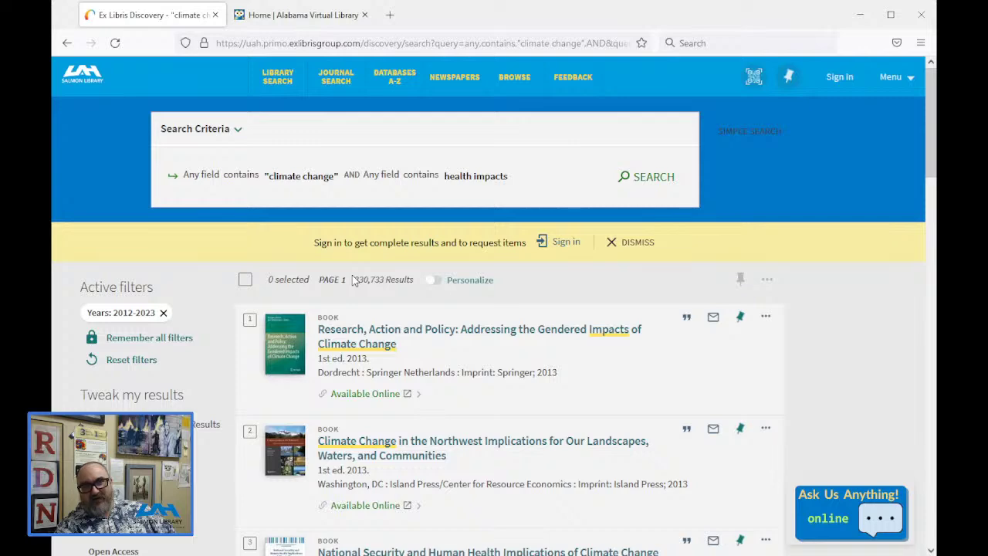
- Apply the Peer-reviewed Journals filter to the date-limited results
scroll(383, 154, down, 3)
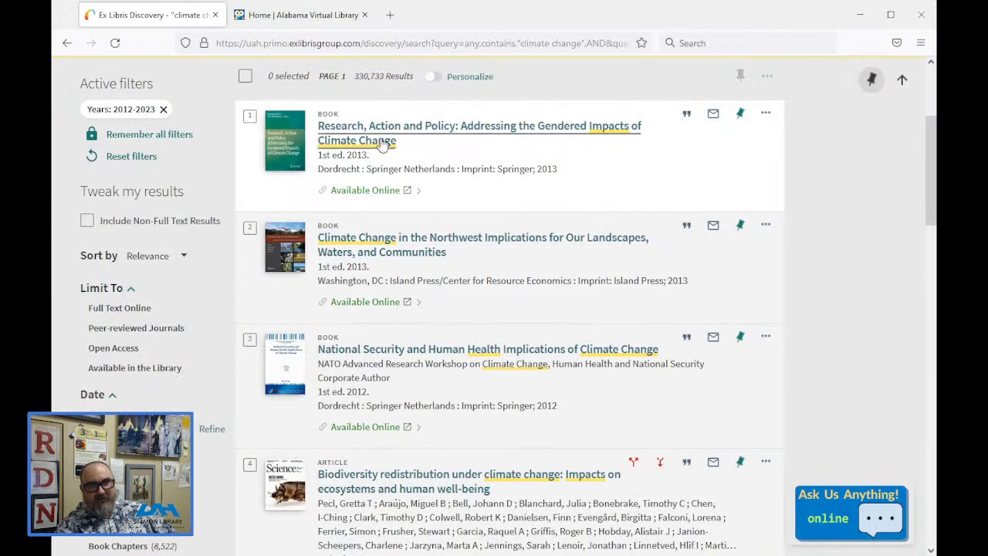
scroll(385, 343, down, 3)
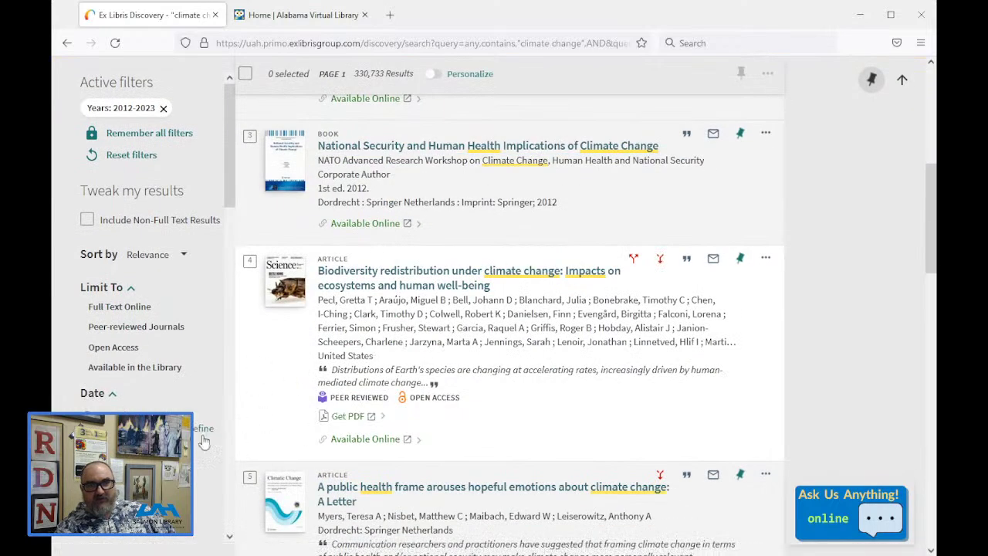
scroll(152, 359, up, 2)
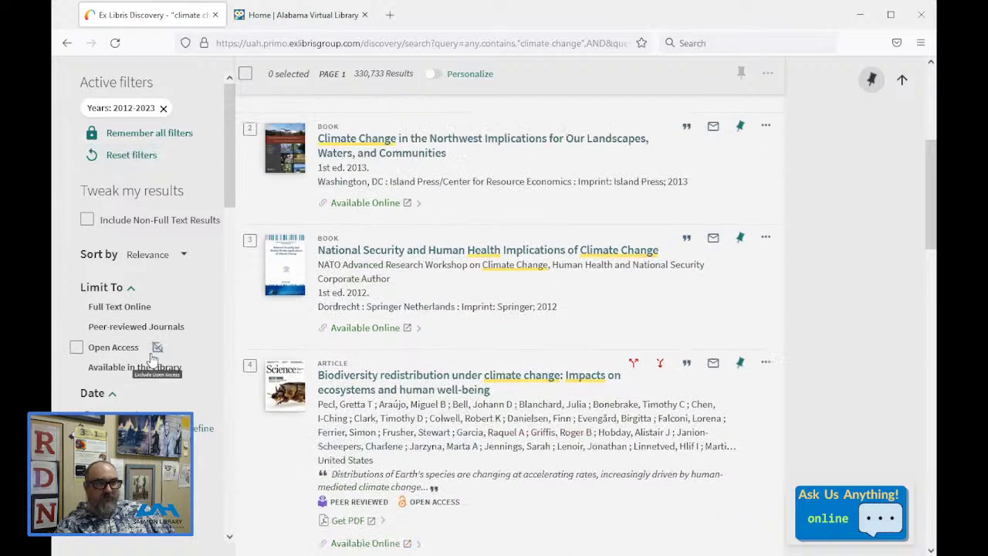
click(150, 331)
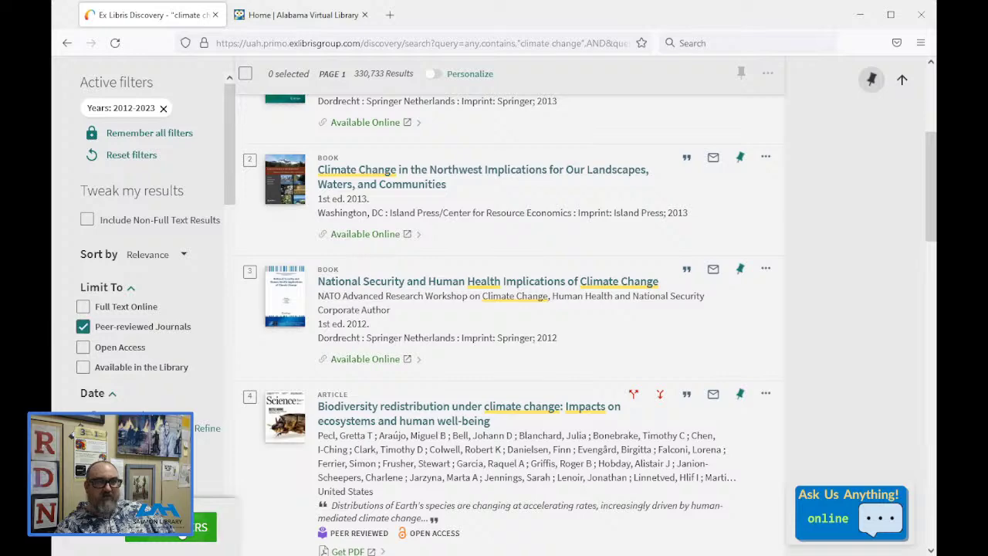
click(202, 524)
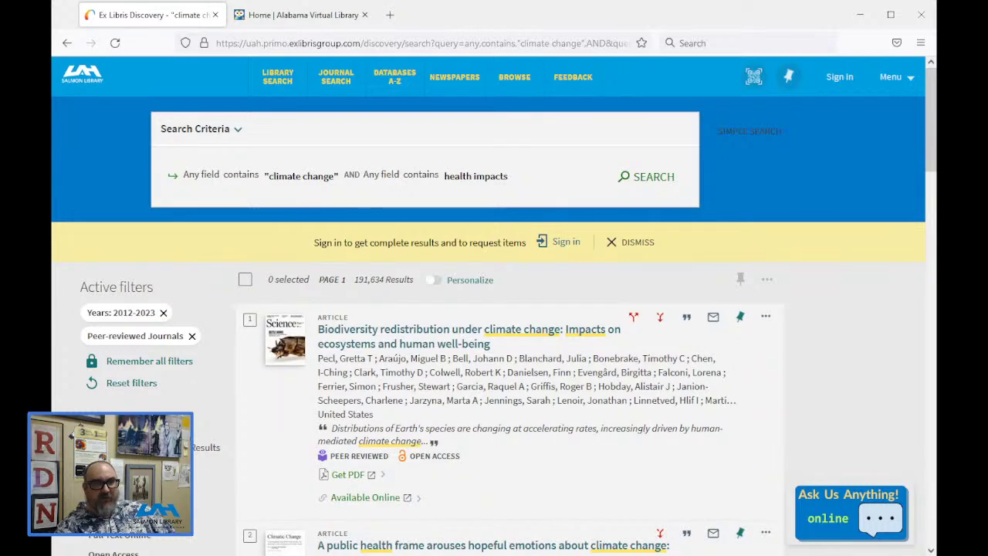
- Limit the resource type to Articles and look over the number of results and the filtered list
scroll(510, 347, down, 5)
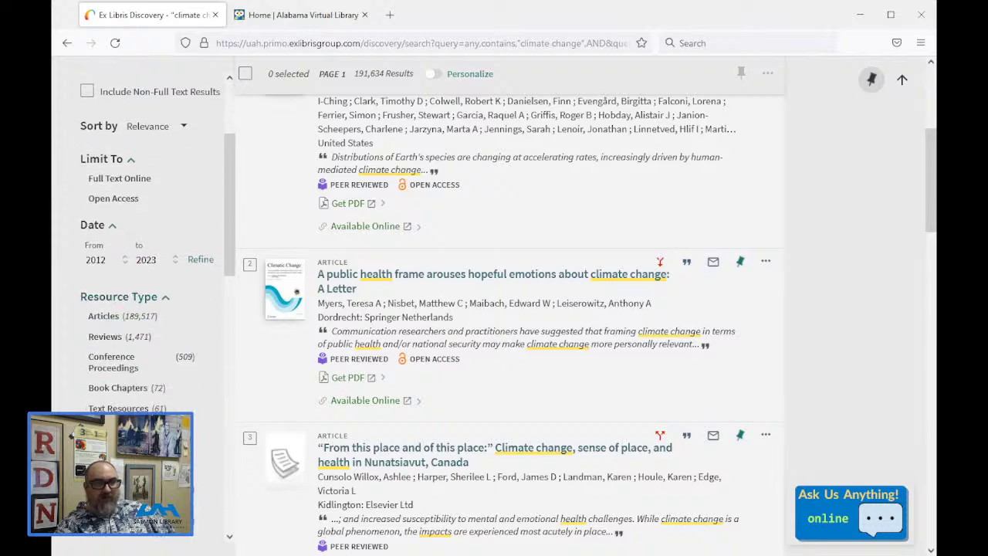
click(116, 316)
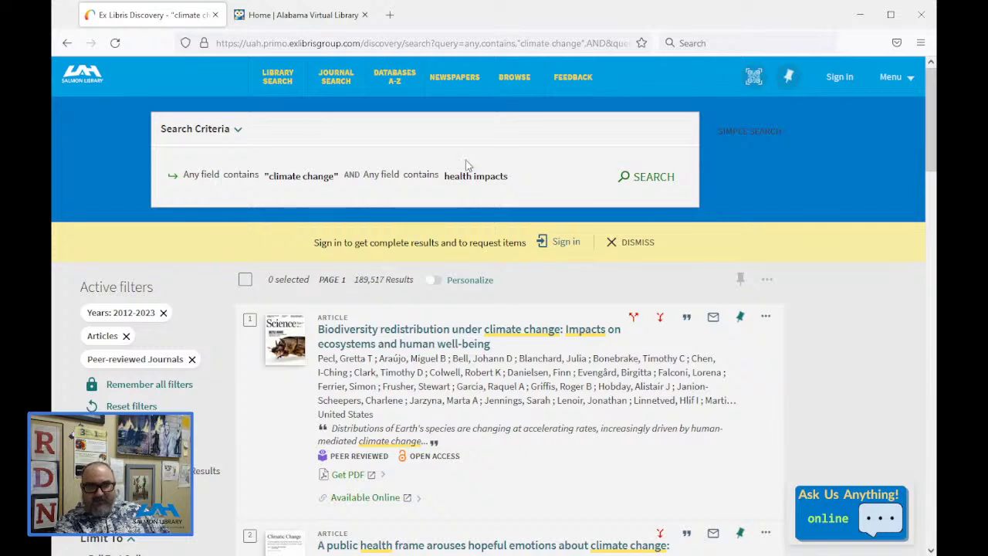
drag(355, 279, 389, 280)
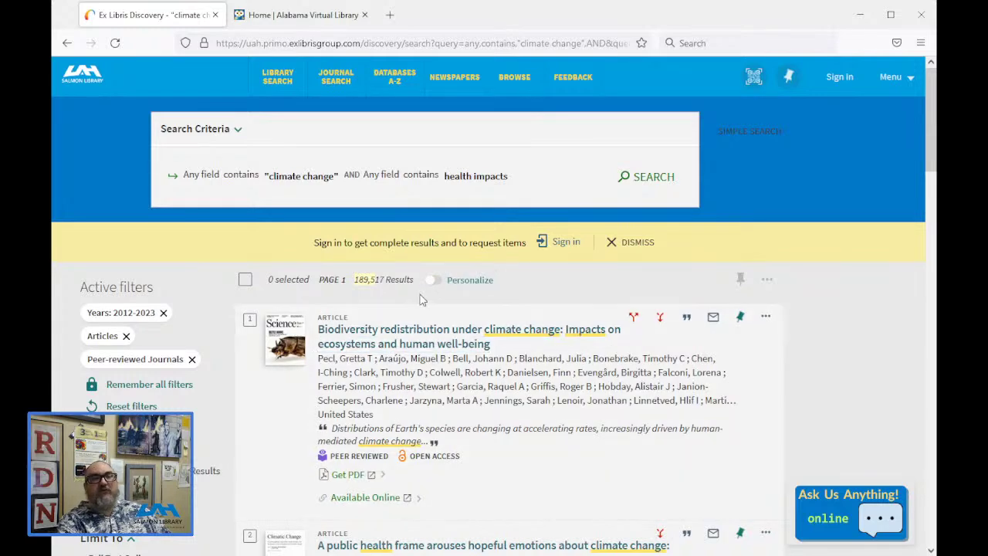
scroll(420, 300, down, 10)
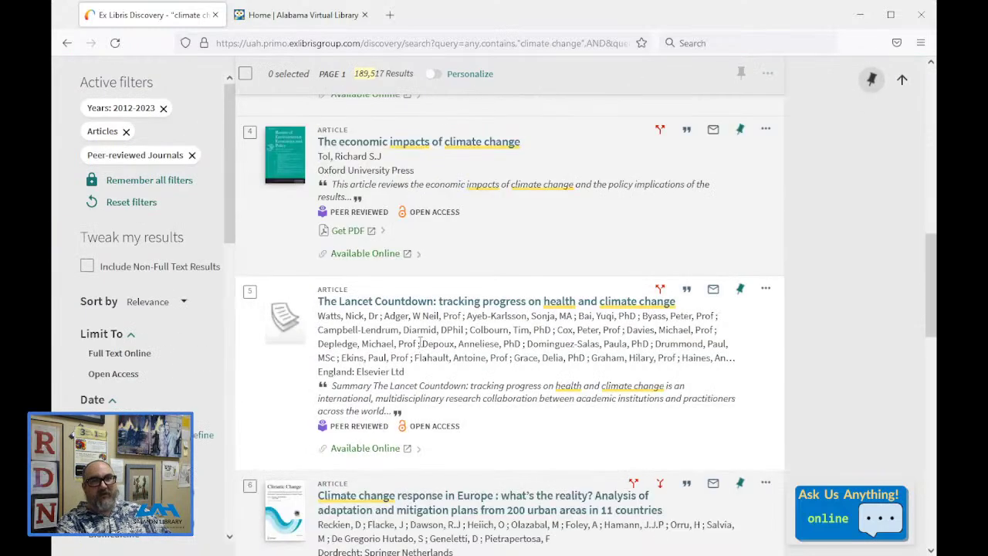
scroll(421, 344, up, 10)
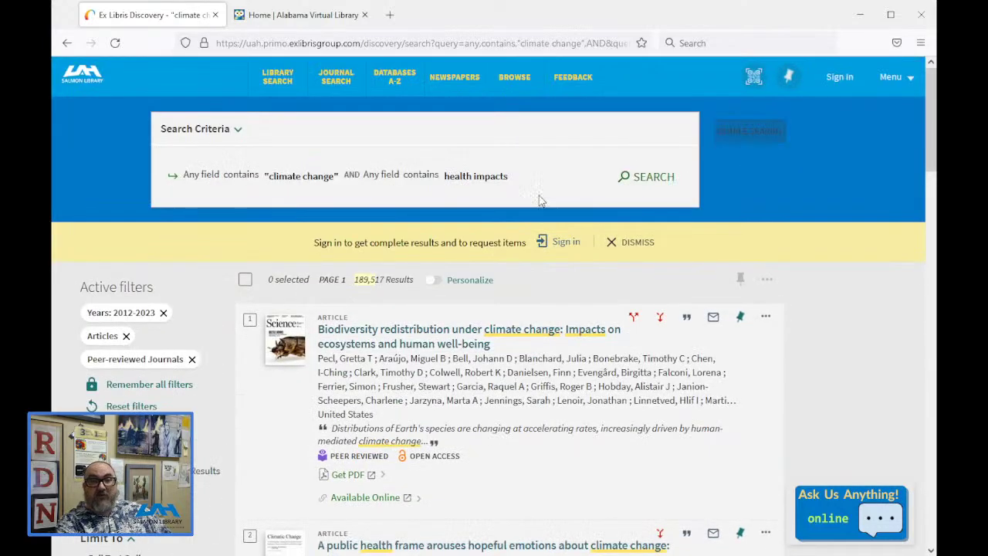
- Try to narrow the search with a third condition, any field contains "coastal", and return to the previous filtered results
click(236, 130)
click(245, 334)
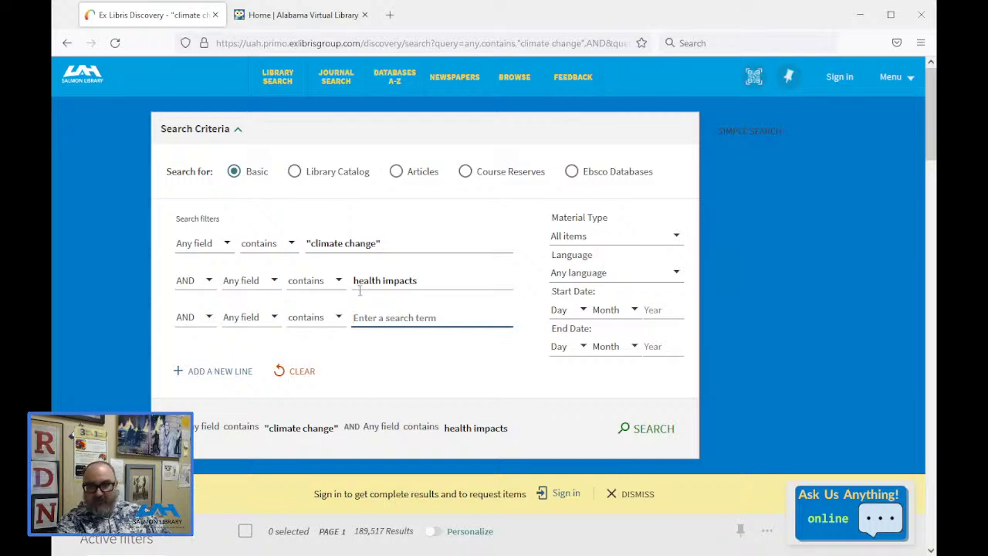
scroll(362, 293, down, 4)
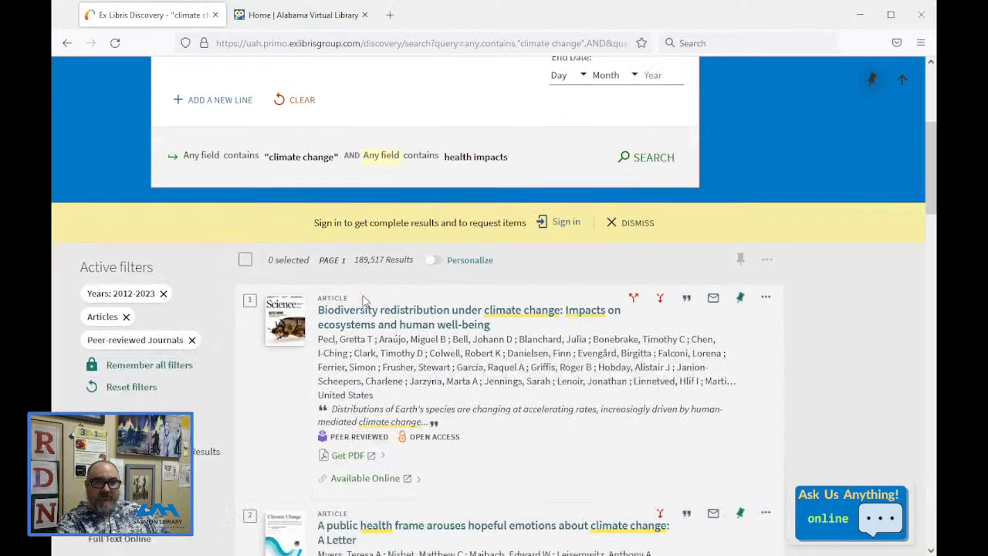
scroll(503, 259, up, 3)
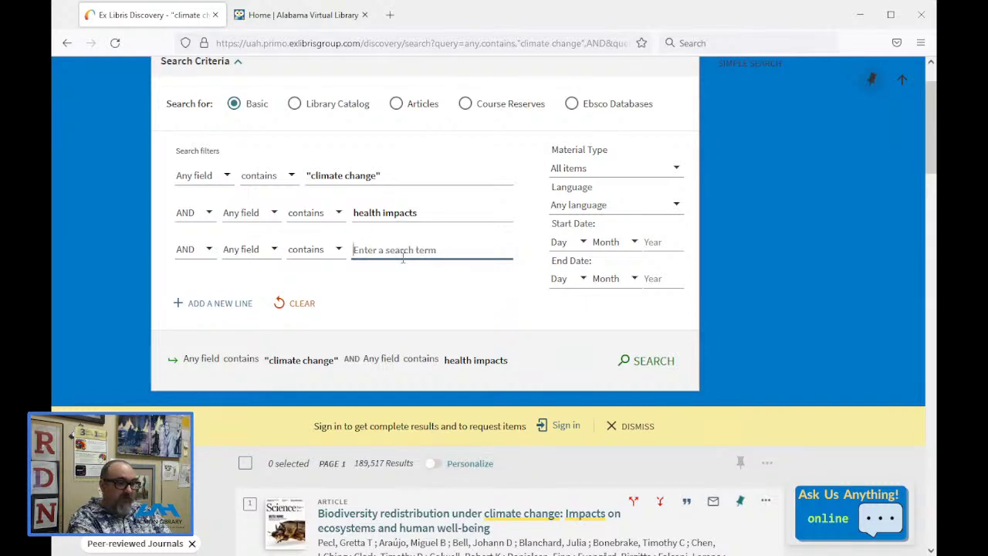
text(coastal)
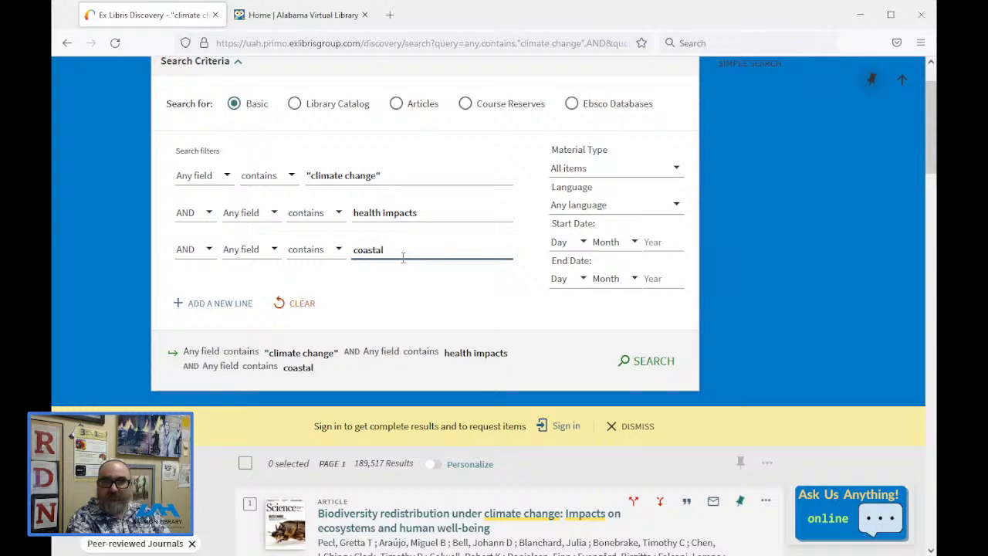
key(Return)
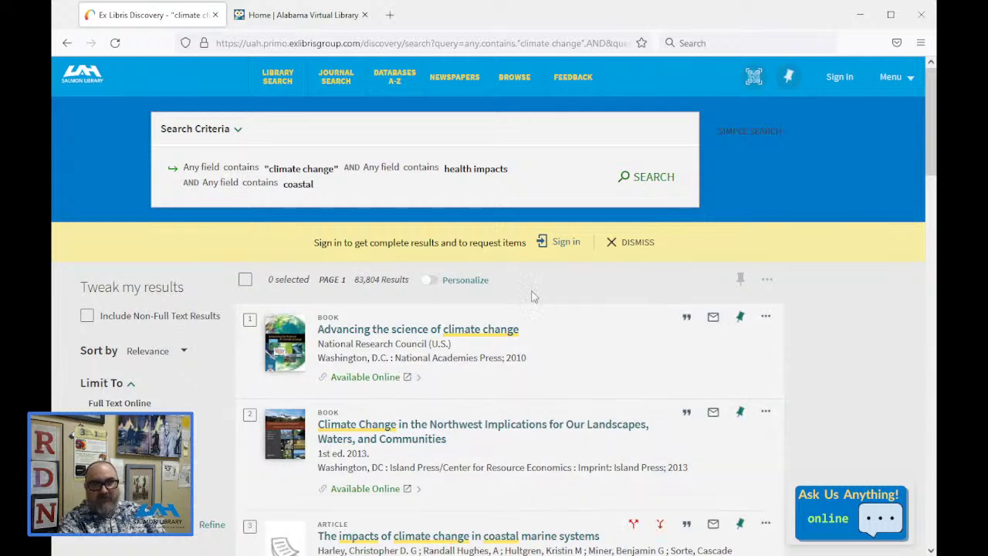
click(68, 43)
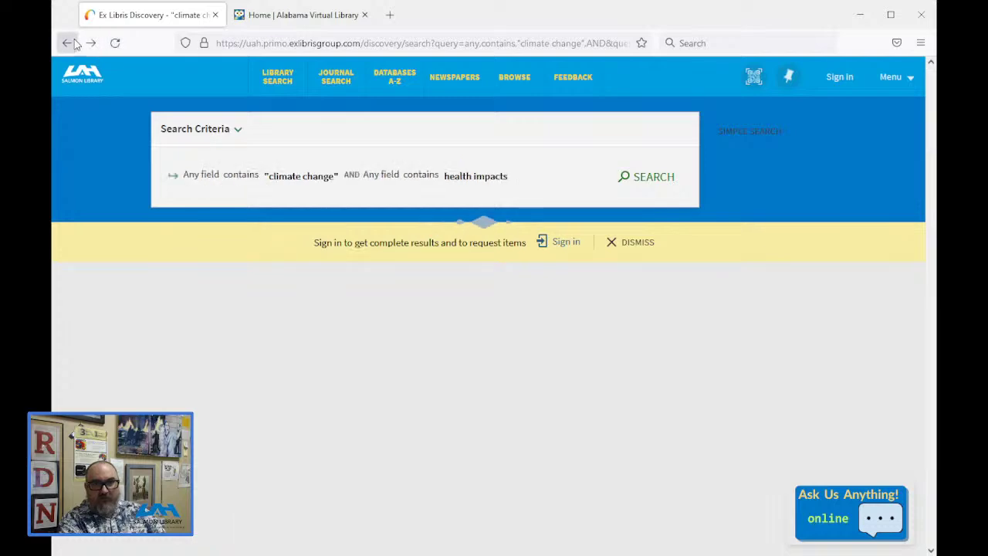
- Lock the 2012-2023 date, Articles and Peer-reviewed Journals filters so they persist across new searches
mouse_move(87, 318)
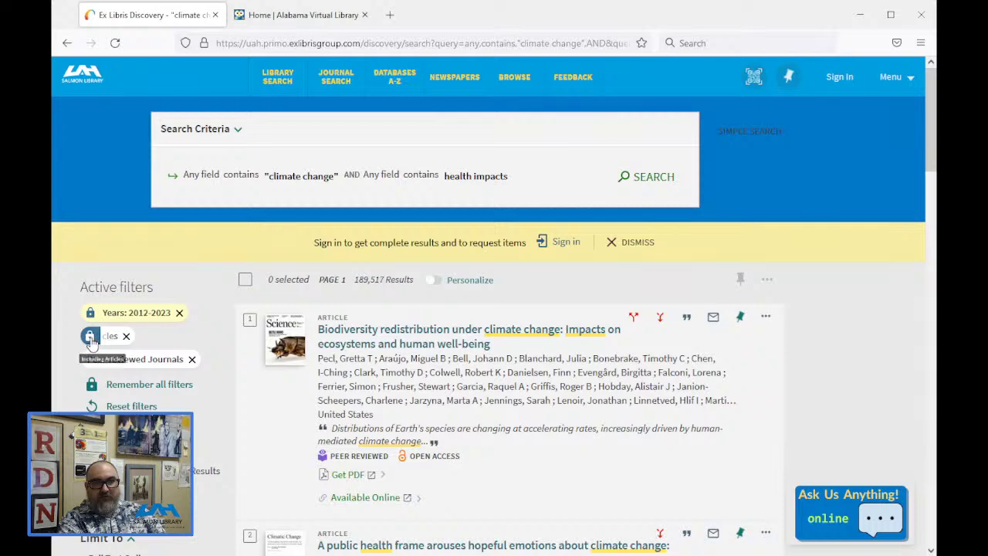
click(89, 336)
click(90, 360)
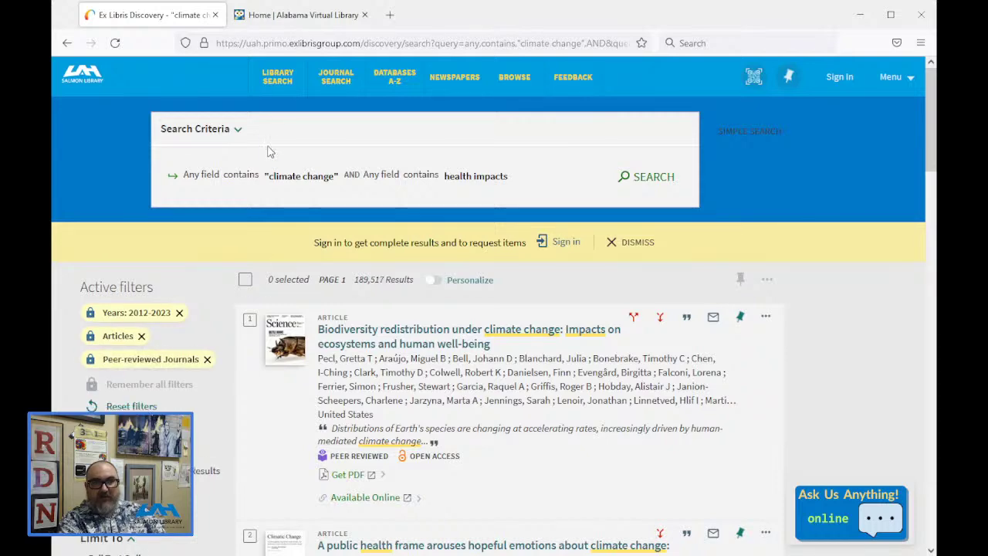
- Add a third search condition, AND any field contains "coastal", and rerun the search with the locked filters
click(225, 131)
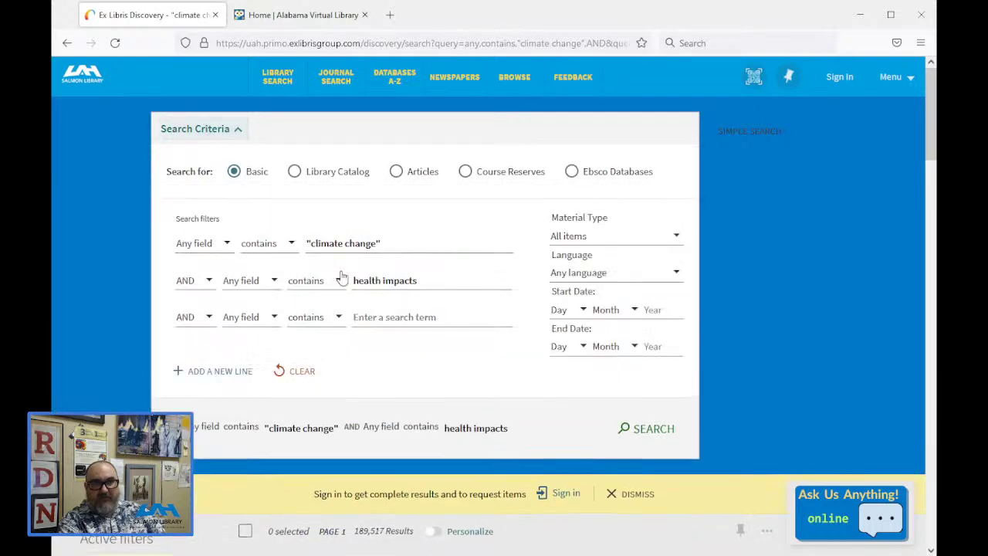
click(395, 320)
text(coast)
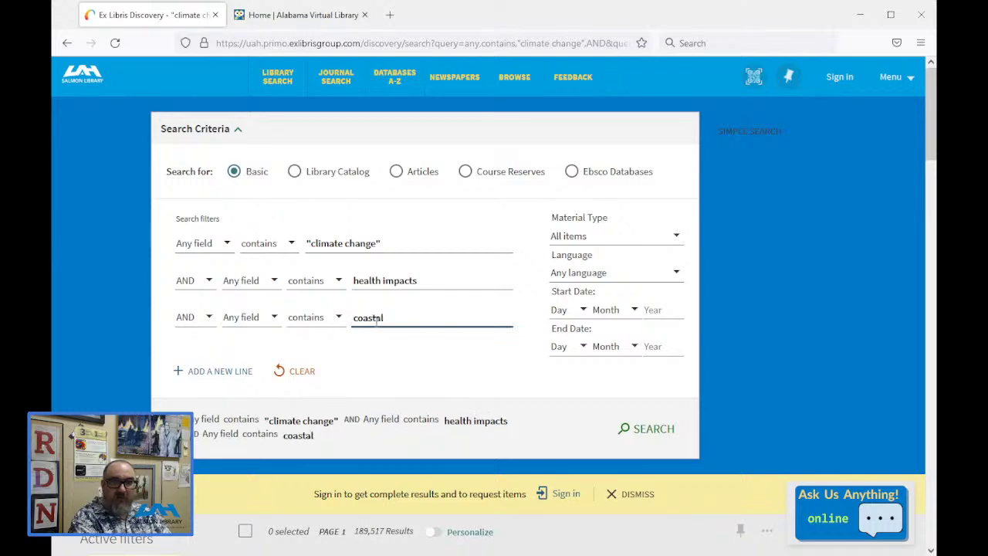
text(al)
key(Return)
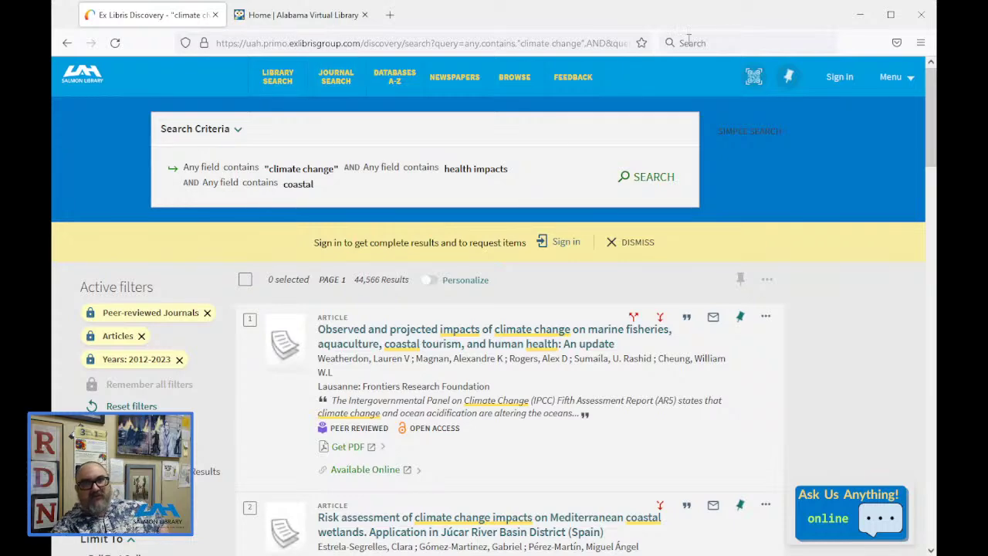
- Look through the first page of filtered articles on climate change, health impacts and coastal areas
scroll(517, 192, down, 10)
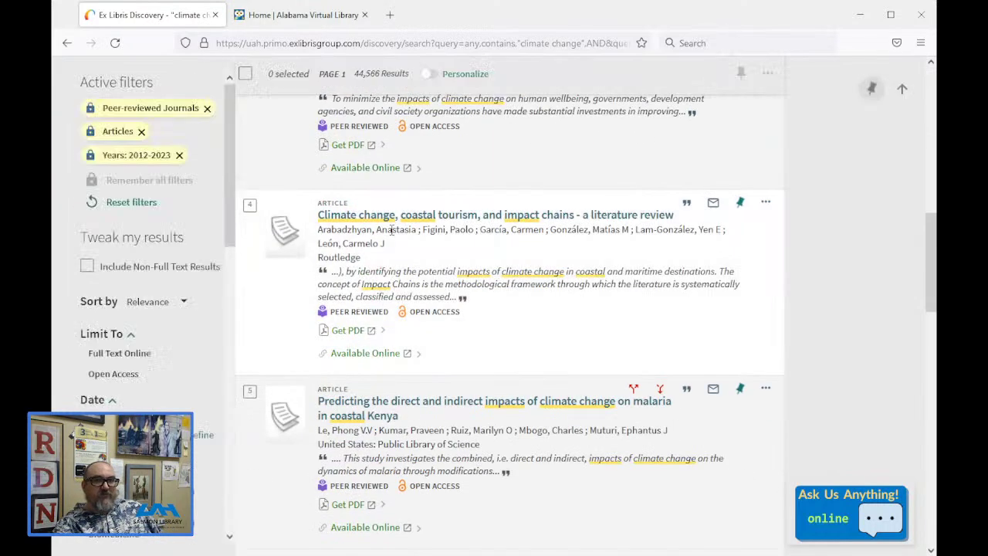
scroll(389, 237, up, 12)
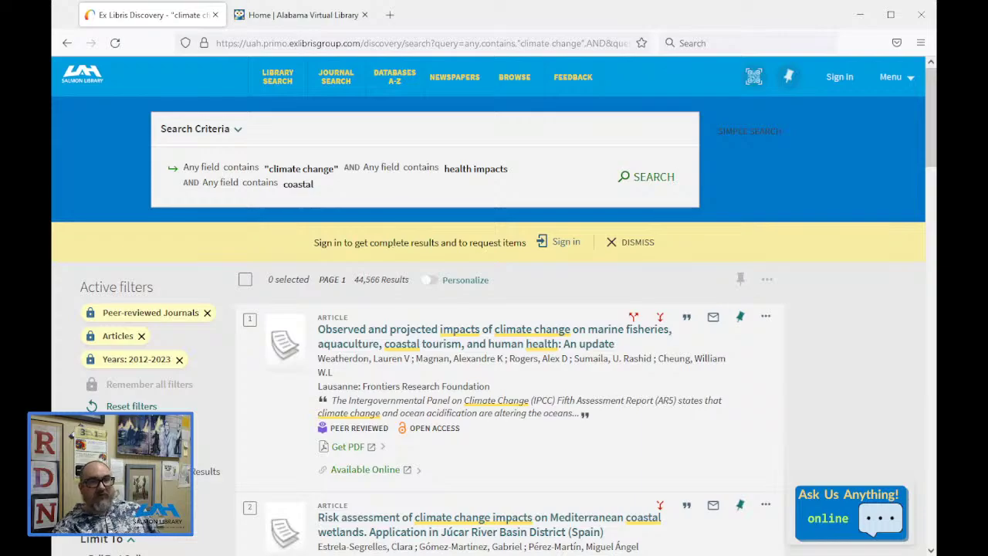
scroll(440, 174, down, 15)
scroll(440, 173, up, 10)
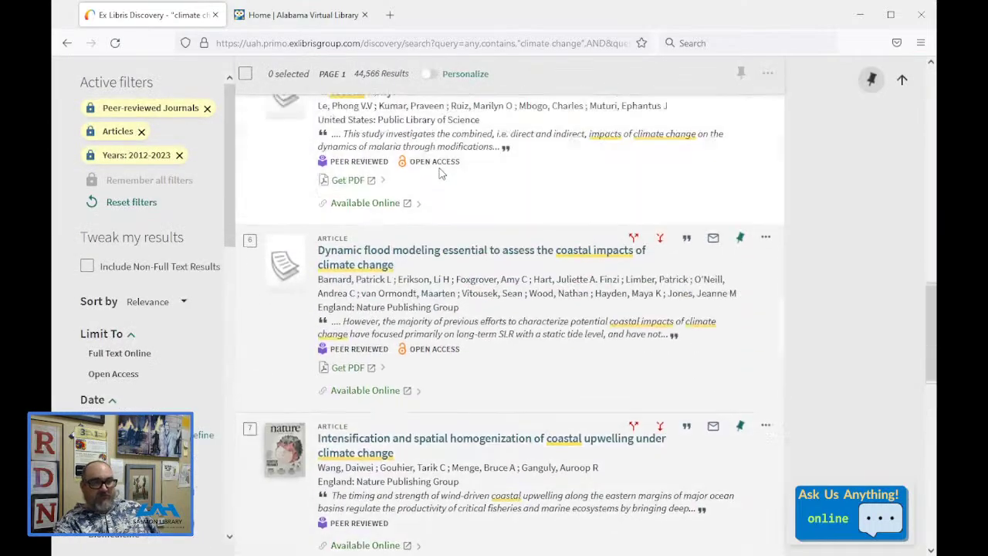
scroll(440, 174, down, 4)
scroll(439, 174, down, 4)
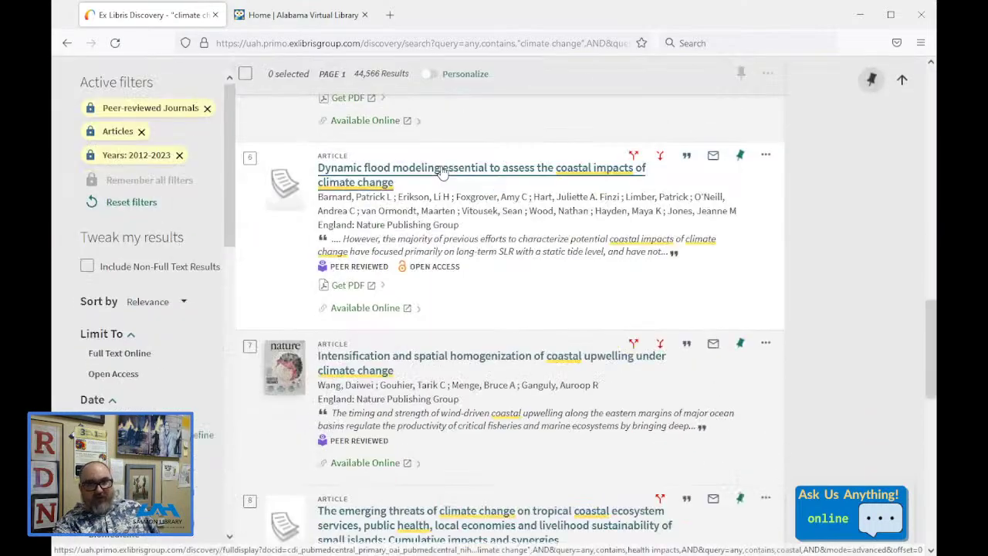
scroll(442, 172, down, 6)
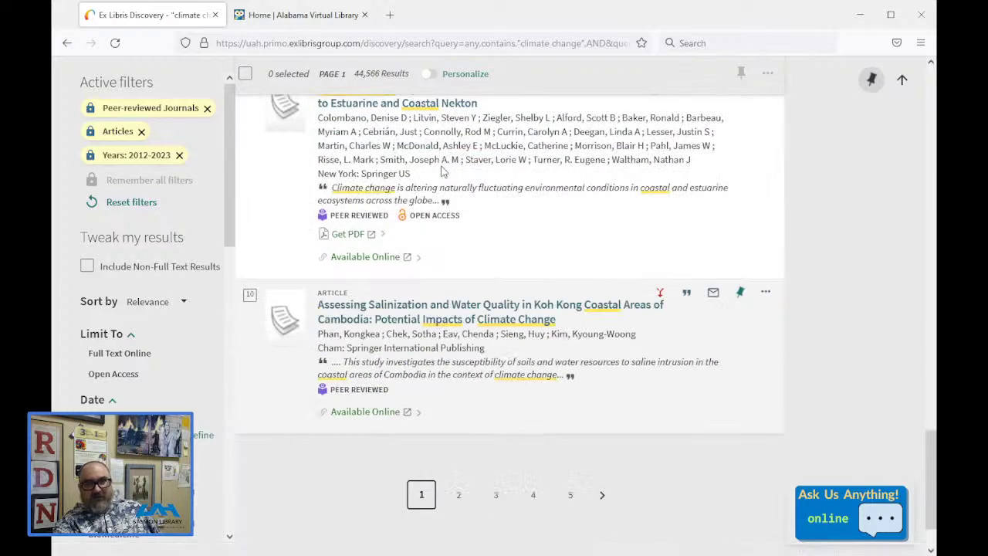
- Open the library's A-Z Databases list and open ScienceDirect and Scopus from its popular databases in separate background tabs
scroll(442, 172, up, 20)
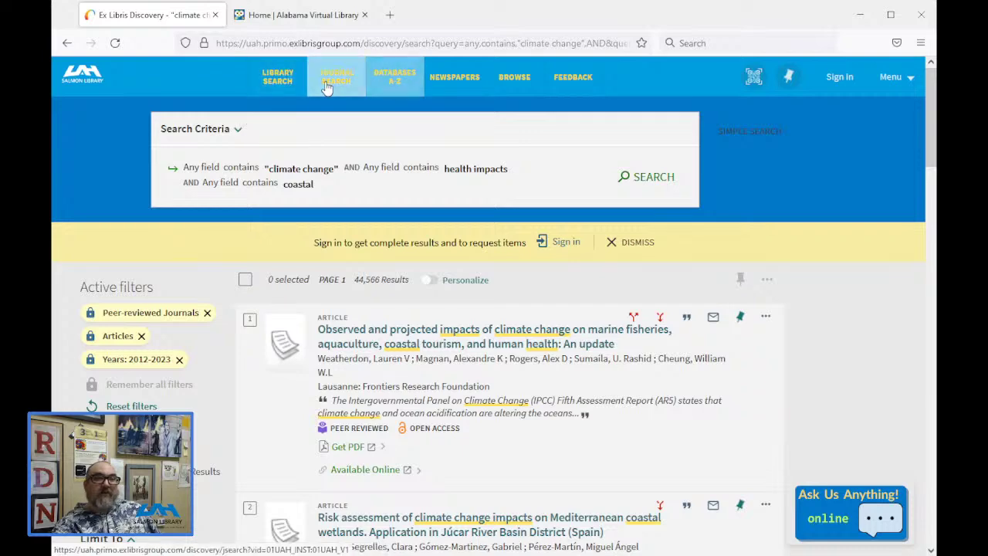
click(379, 83)
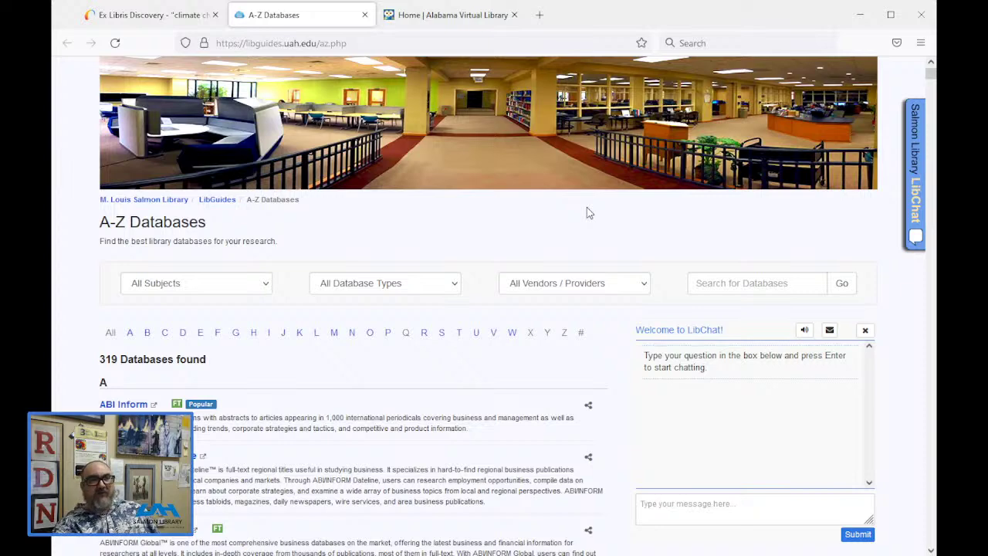
scroll(587, 207, down, 10)
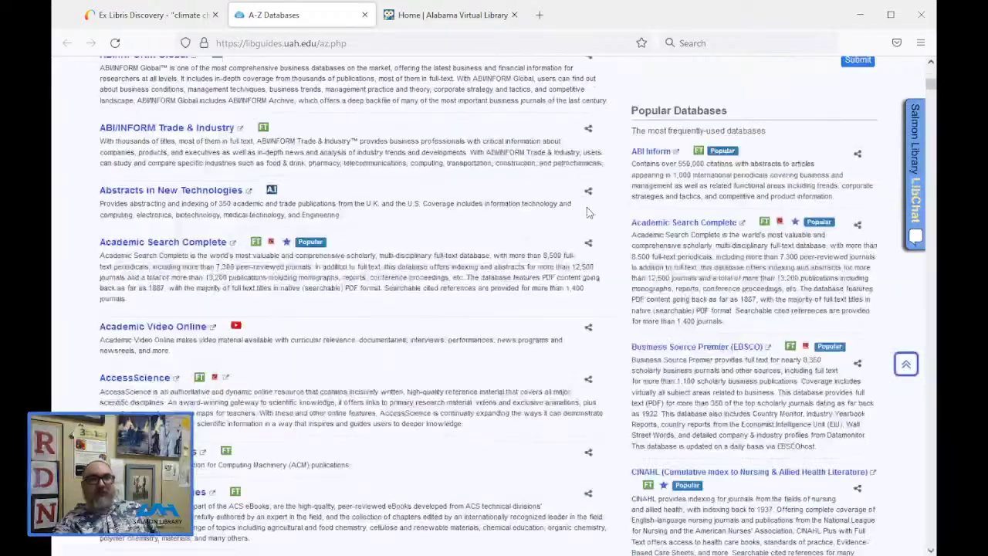
scroll(586, 212, down, 10)
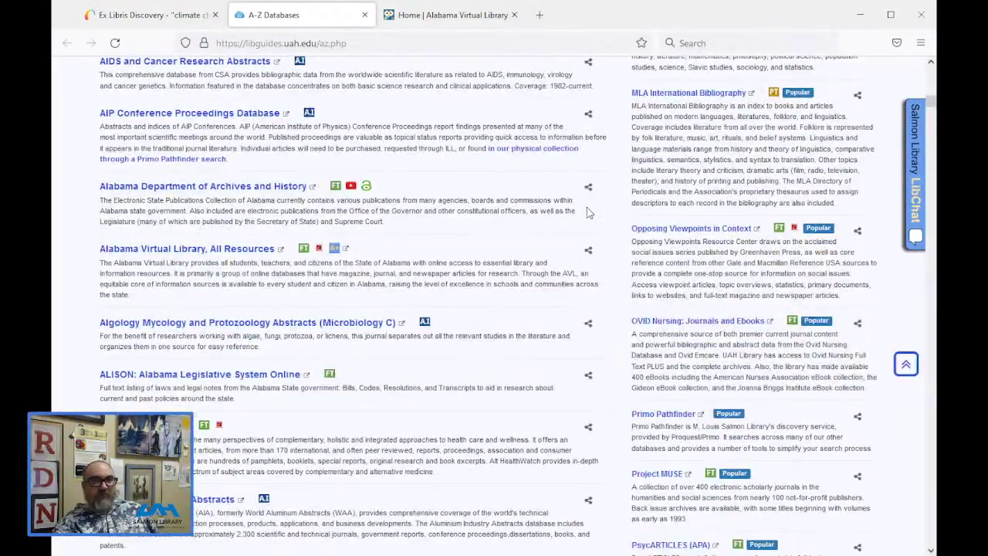
scroll(586, 207, down, 5)
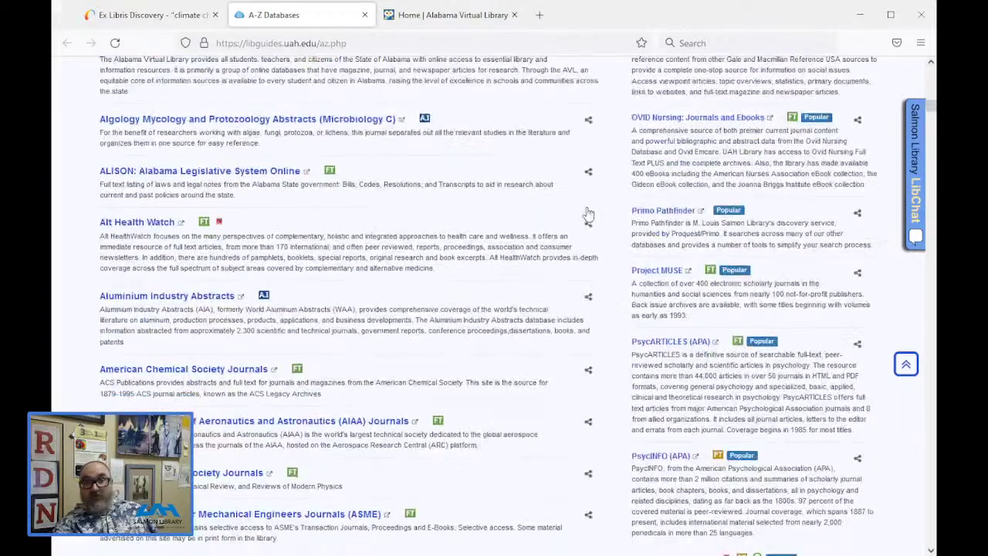
scroll(587, 208, down, 4)
scroll(587, 212, down, 3)
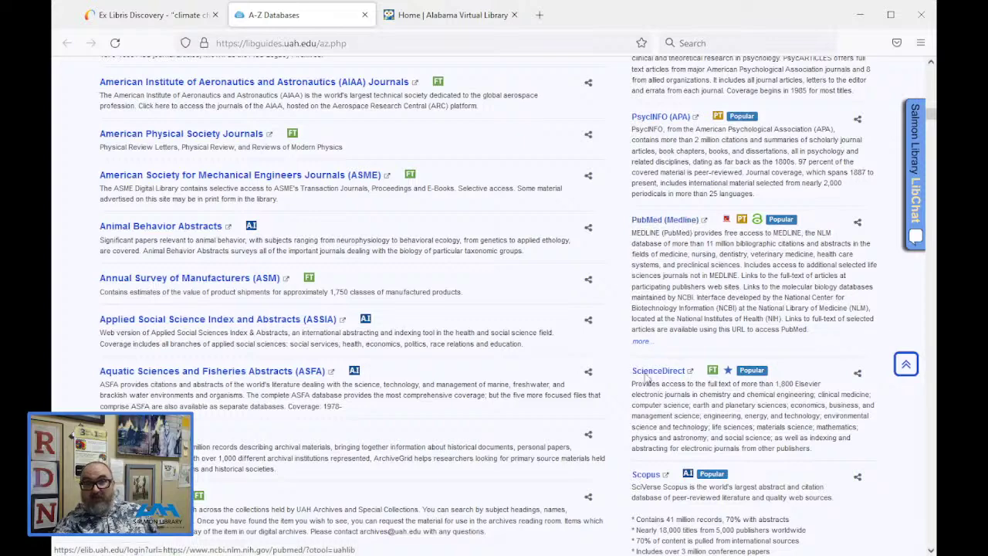
middle_click(652, 372)
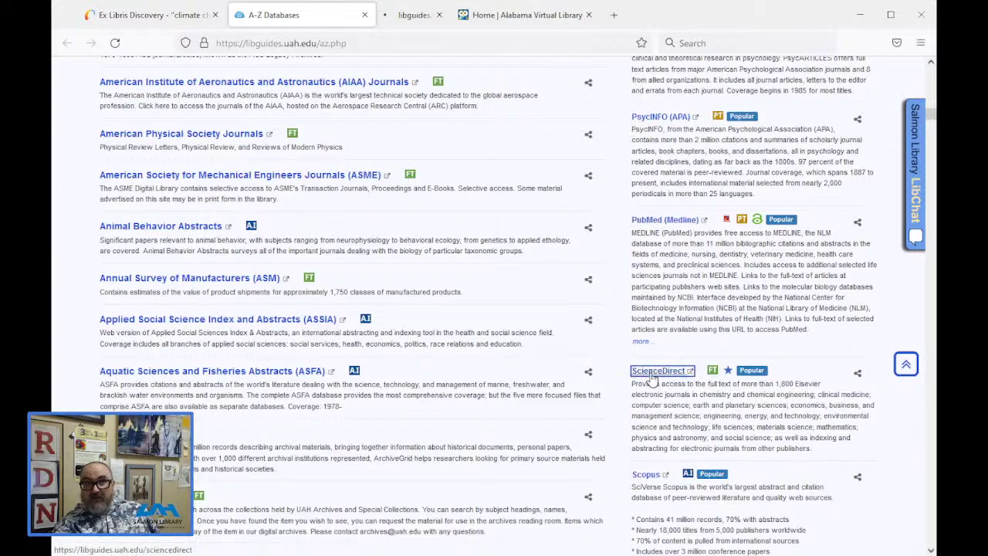
middle_click(651, 479)
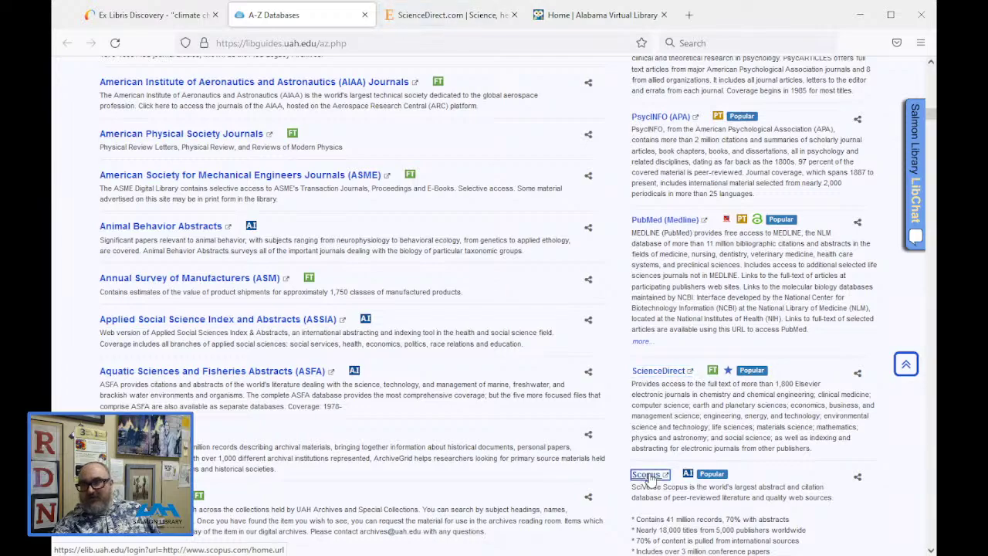
- Look through the full A-Z Databases list and the Popular Databases descriptions for other useful sources
scroll(585, 440, up, 6)
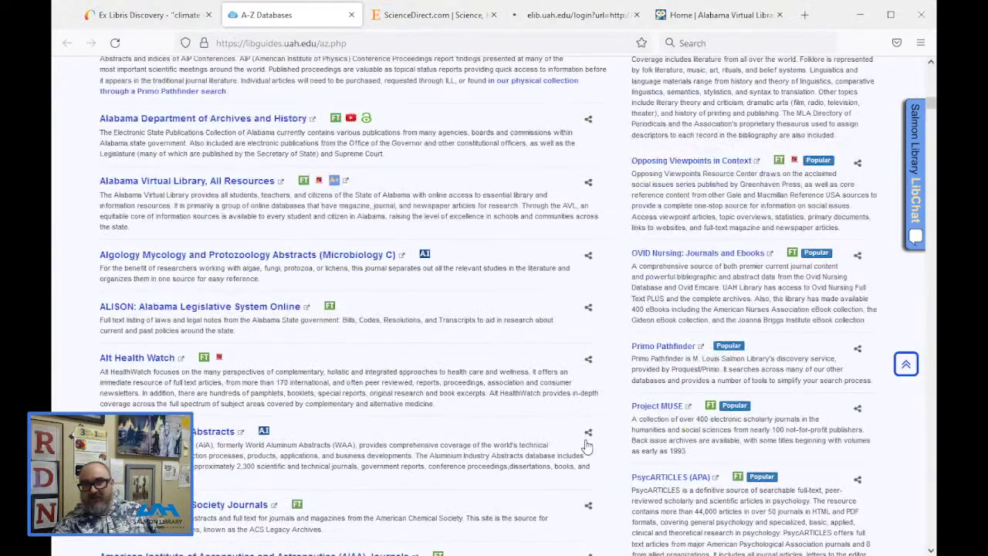
scroll(586, 446, down, 3)
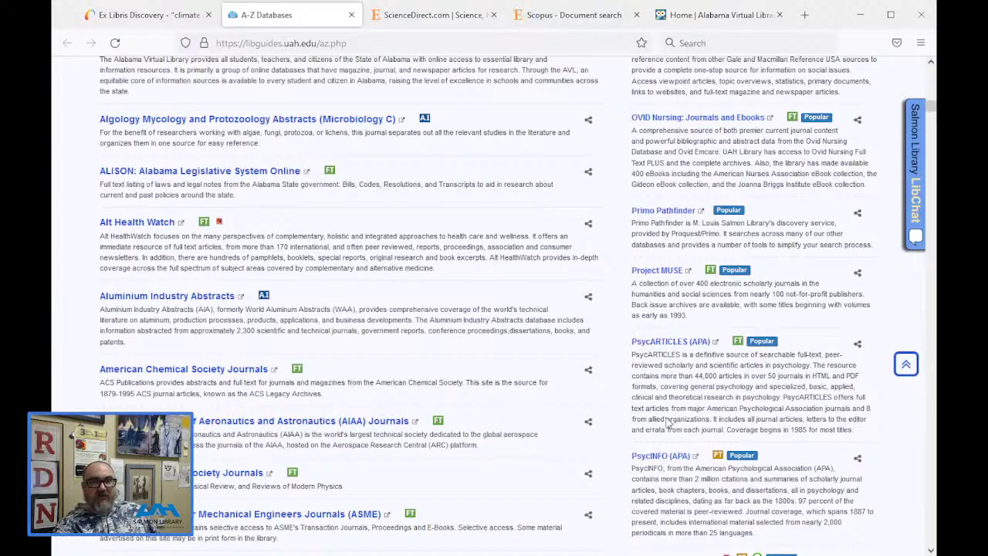
scroll(605, 426, up, 6)
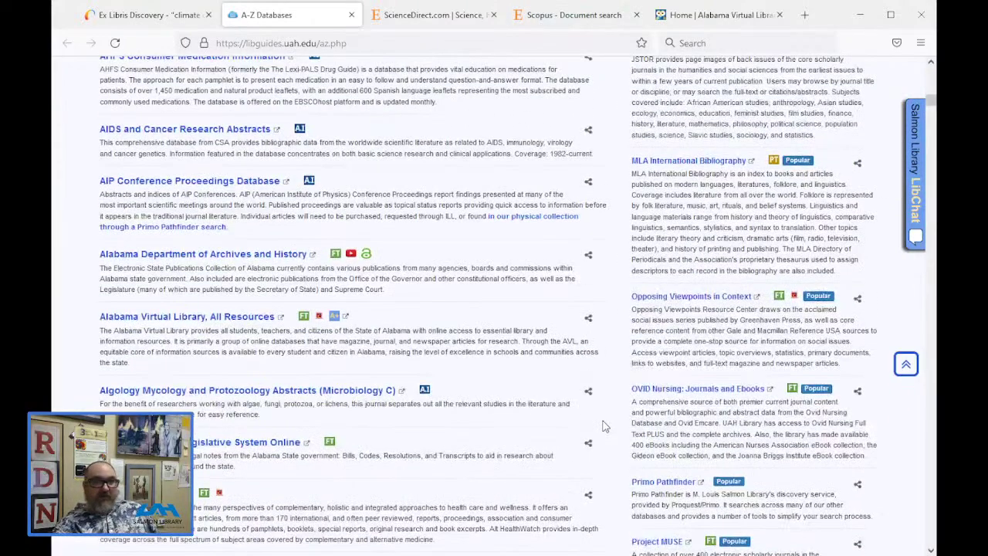
scroll(604, 426, up, 3)
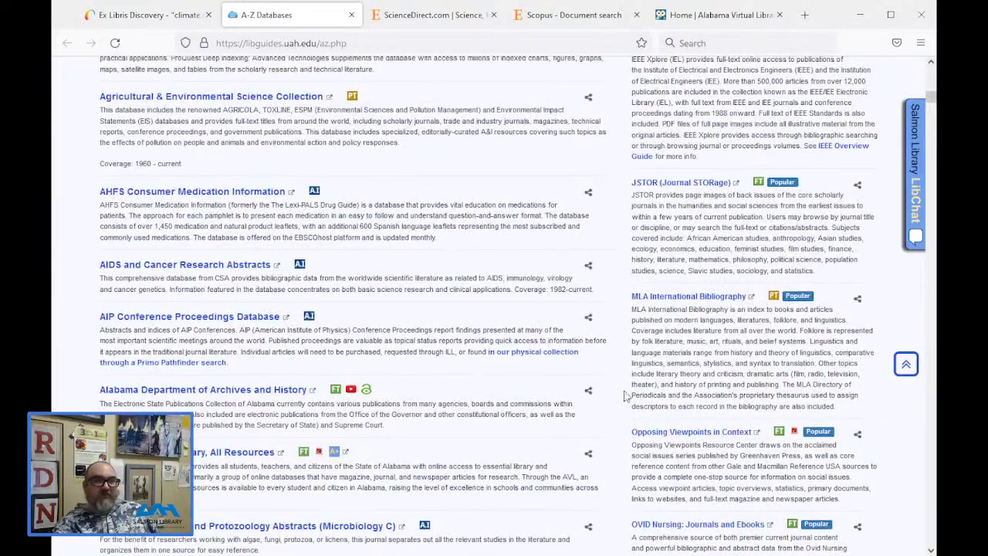
scroll(600, 349, up, 5)
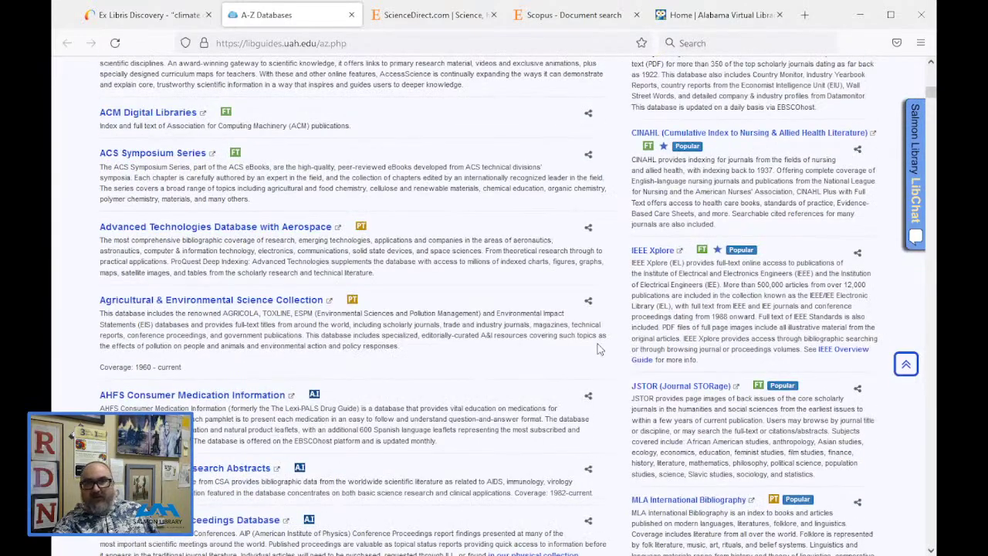
scroll(599, 349, up, 3)
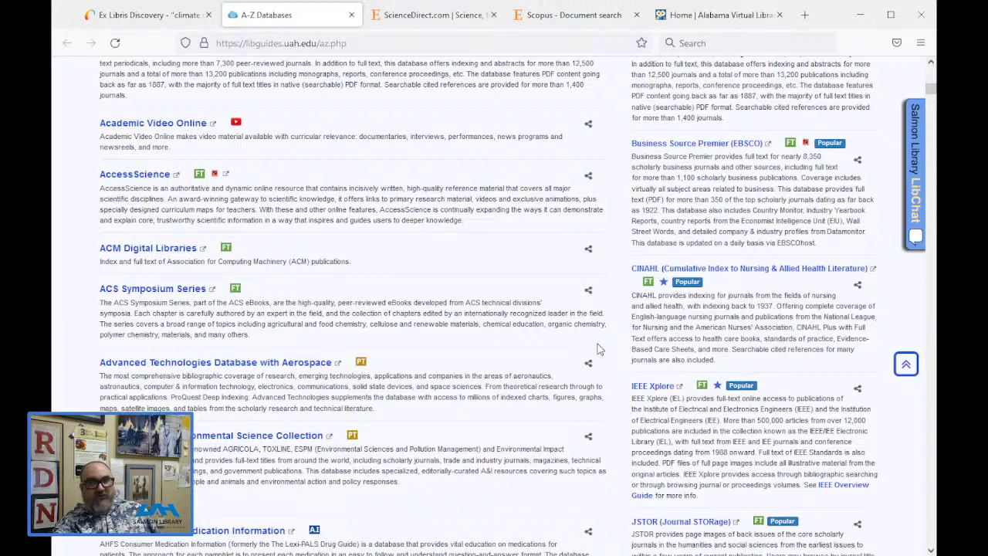
scroll(645, 377, up, 5)
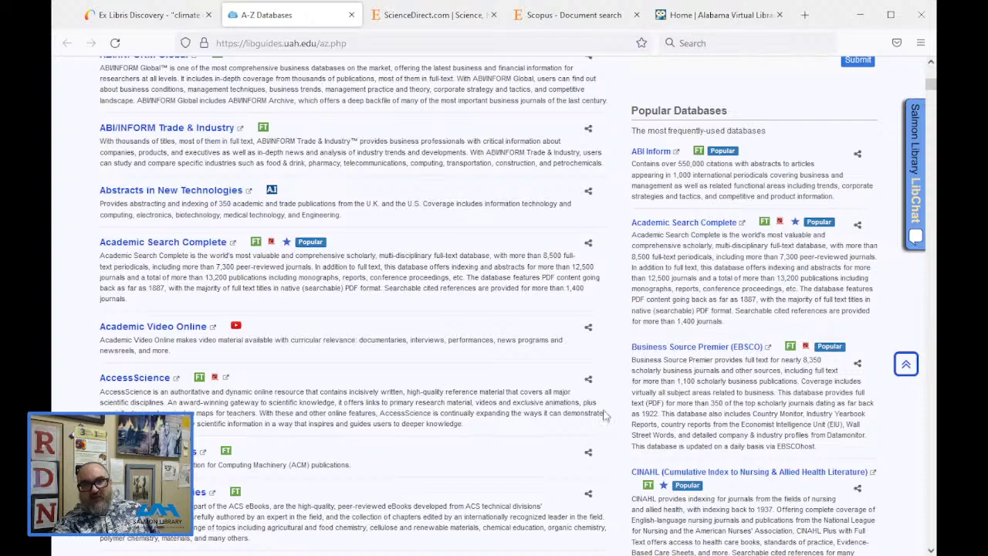
scroll(647, 280, down, 3)
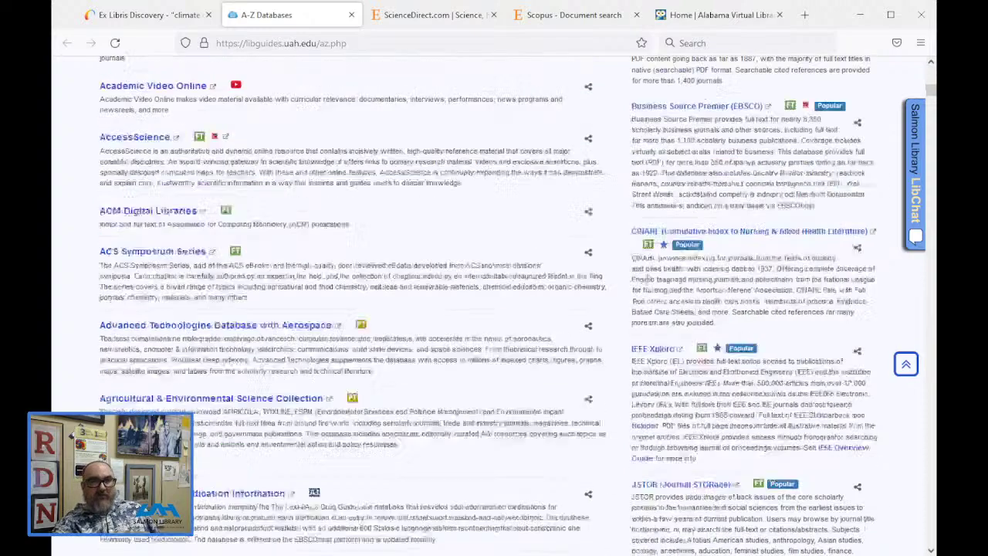
- Filter the A-Z Databases list by the subject Earth System Science
scroll(646, 280, up, 10)
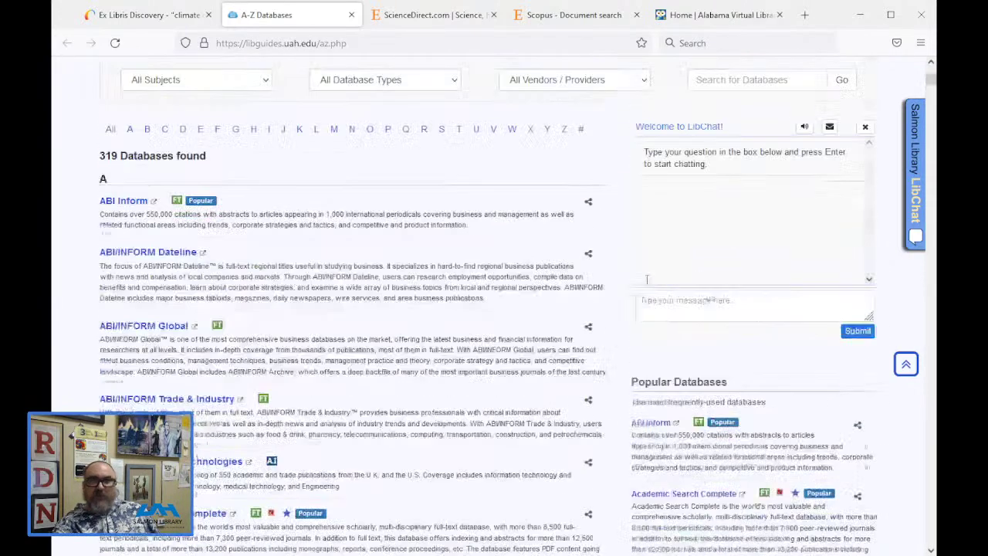
click(195, 149)
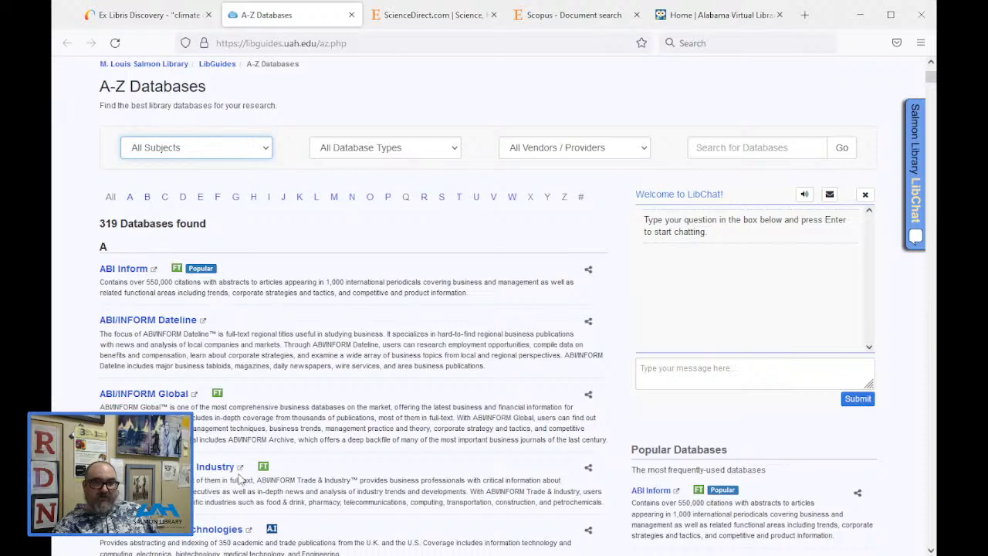
key(e)
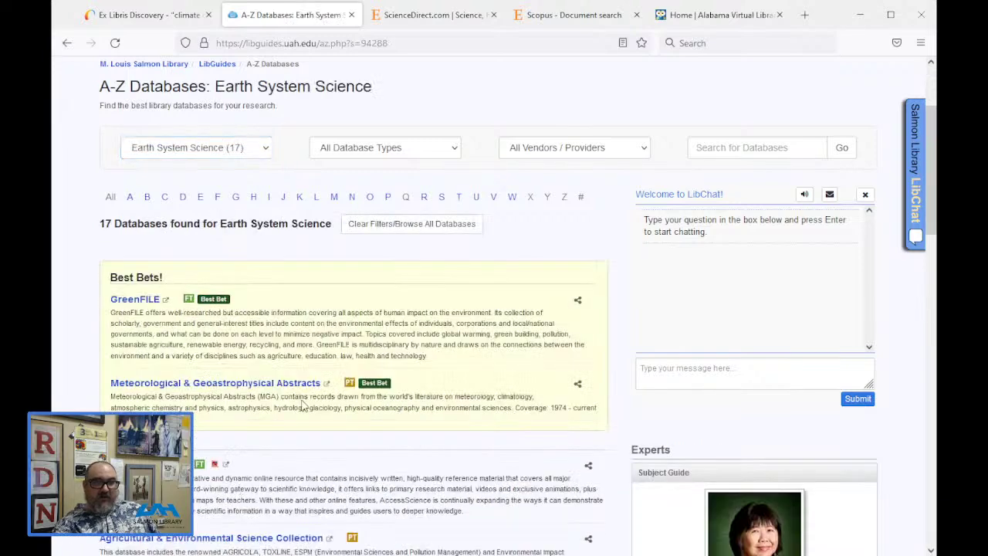
- Examine the Earth System Science databases, including the Best Bets, descriptions and subject guide contact
scroll(322, 344, down, 3)
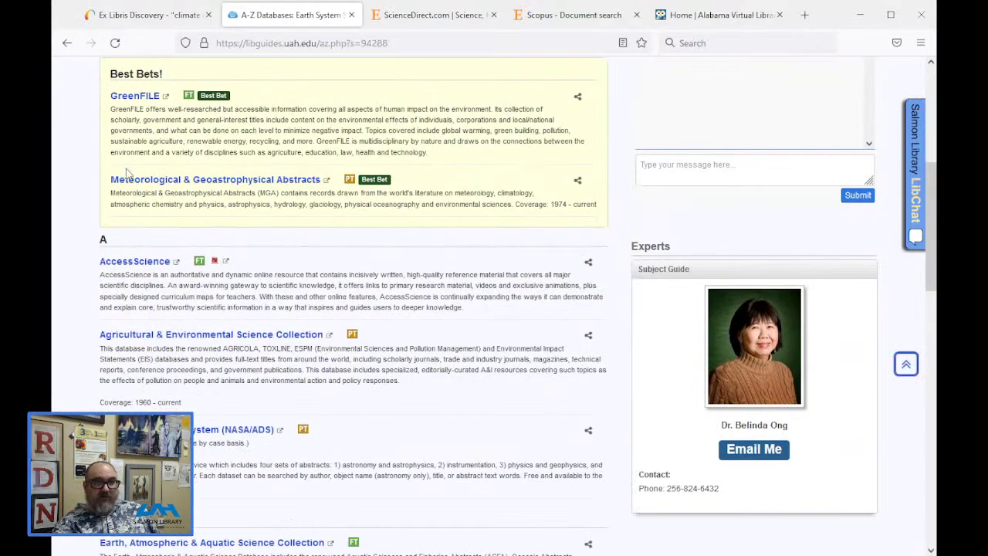
scroll(301, 278, down, 4)
scroll(301, 278, up, 3)
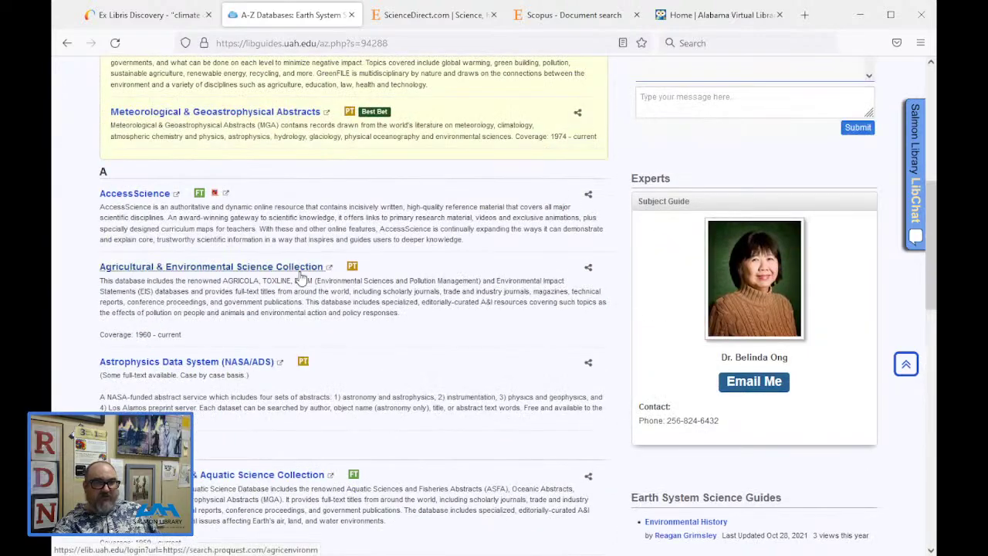
scroll(301, 278, down, 3)
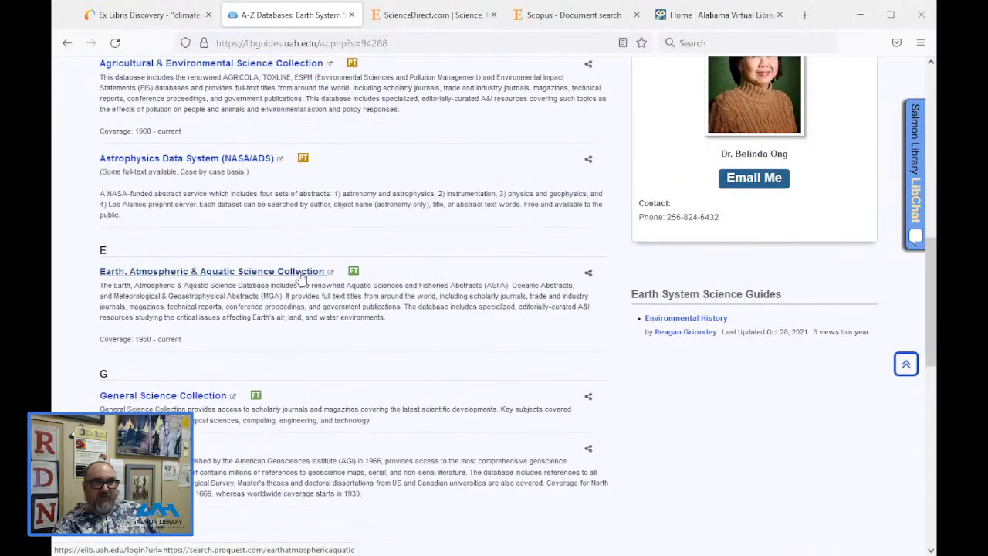
scroll(301, 278, down, 6)
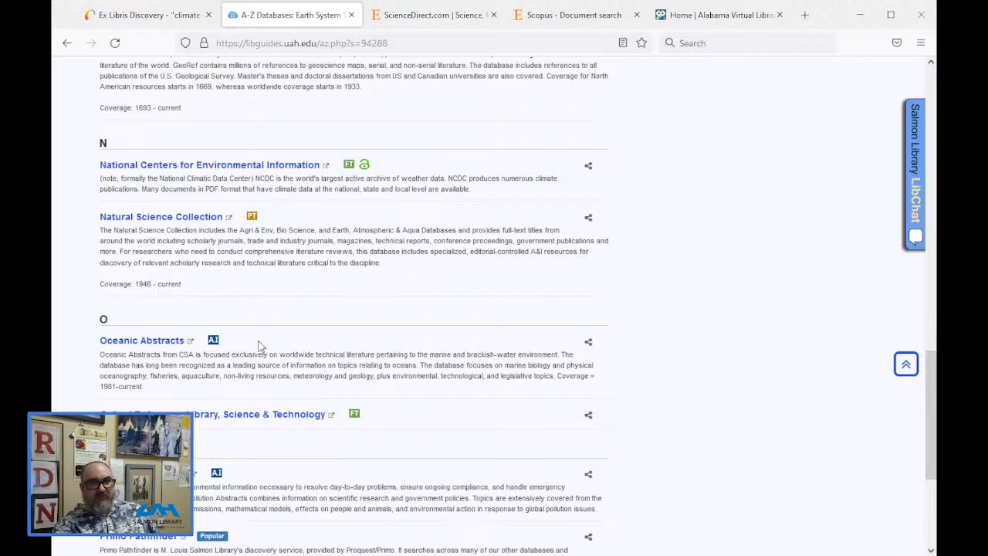
scroll(260, 345, down, 3)
scroll(264, 346, down, 1)
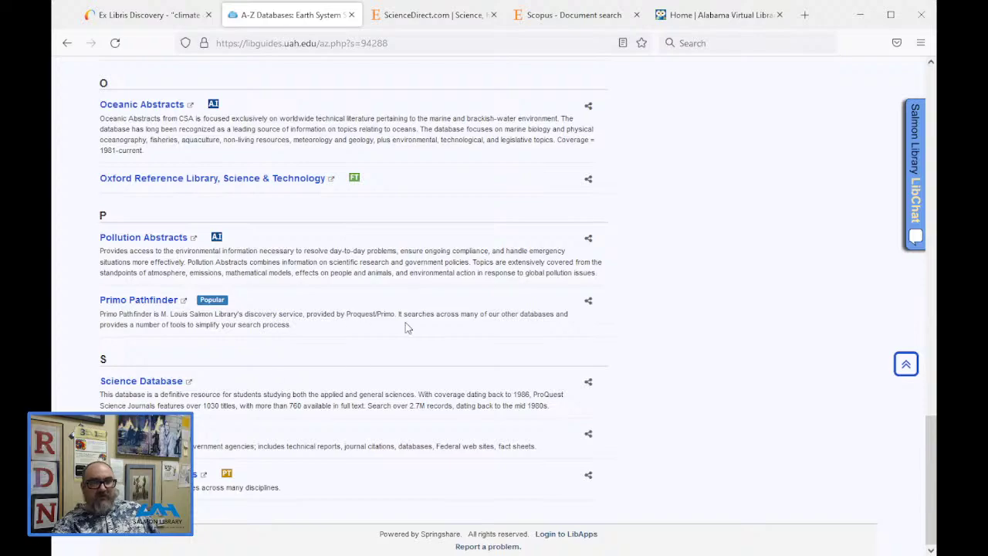
scroll(407, 322, up, 20)
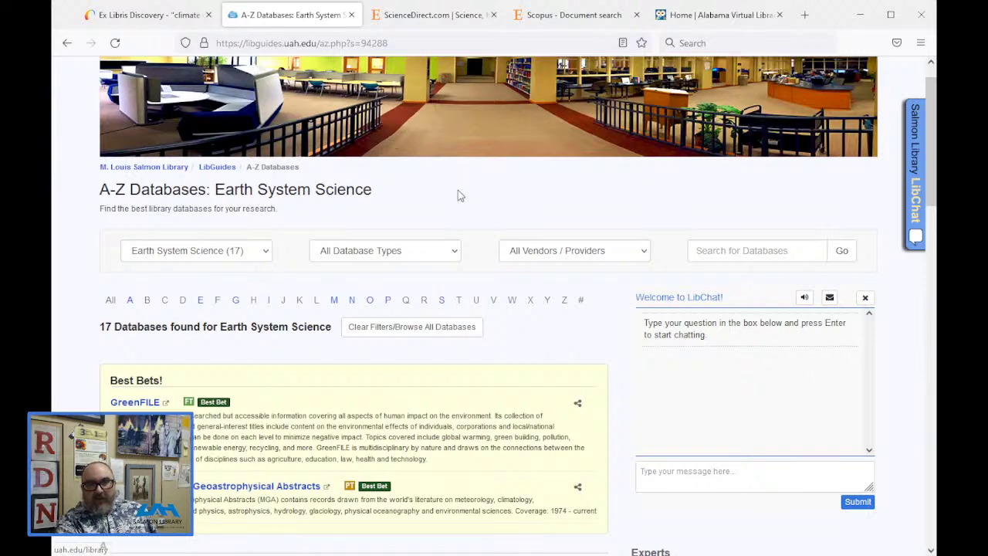
scroll(463, 195, down, 3)
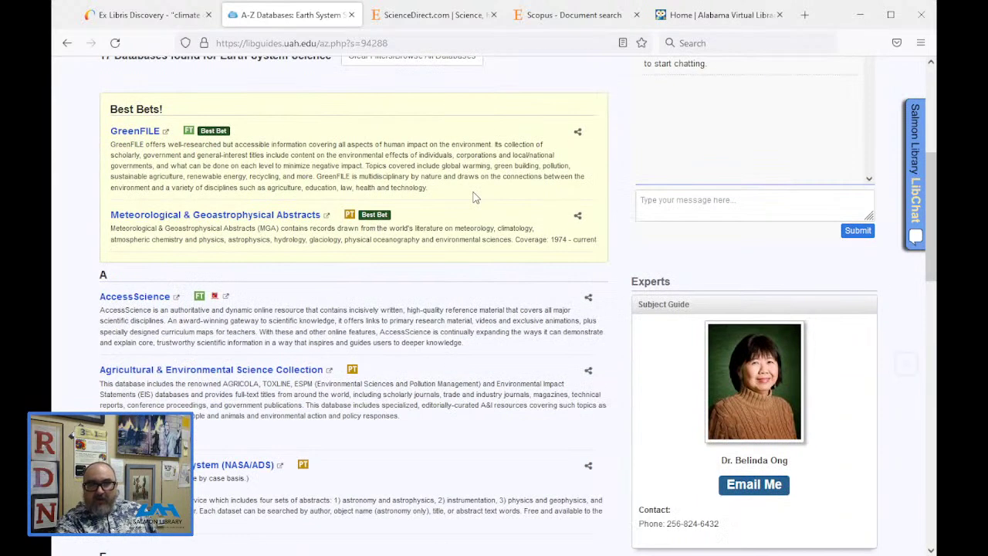
- Switch to ScienceDirect, search for the keywords "climate change AND health impacts" and highlight the number of results
click(434, 21)
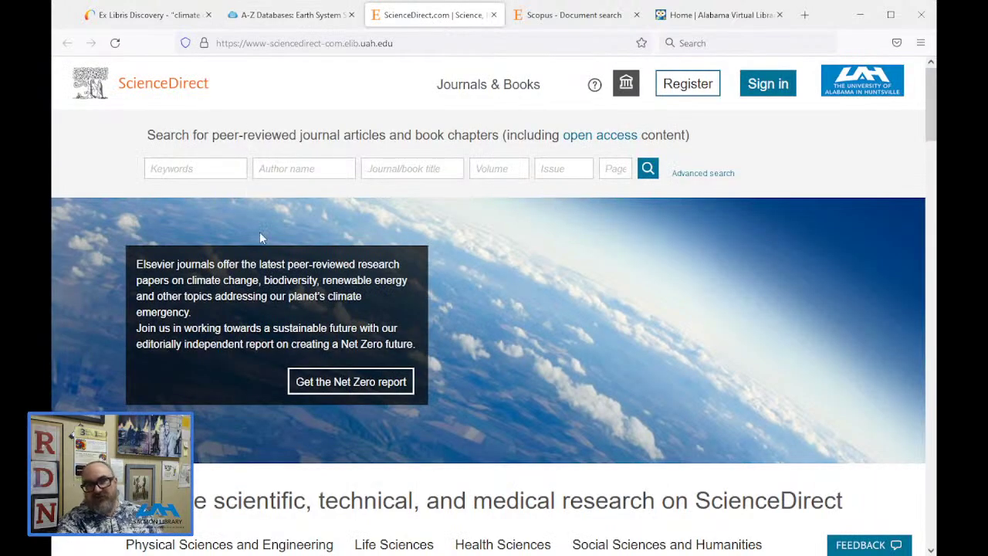
click(223, 159)
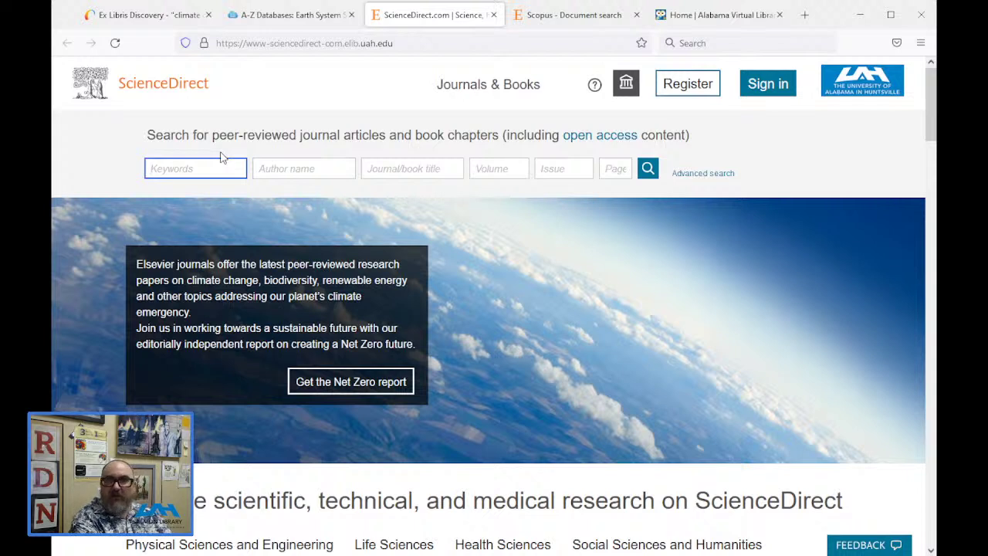
text(climate ch)
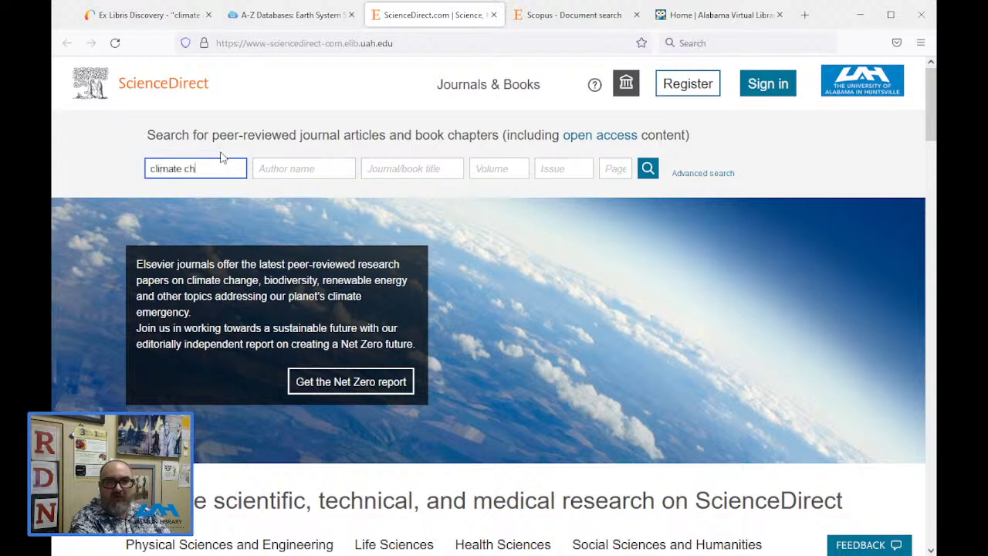
text(ange AND health)
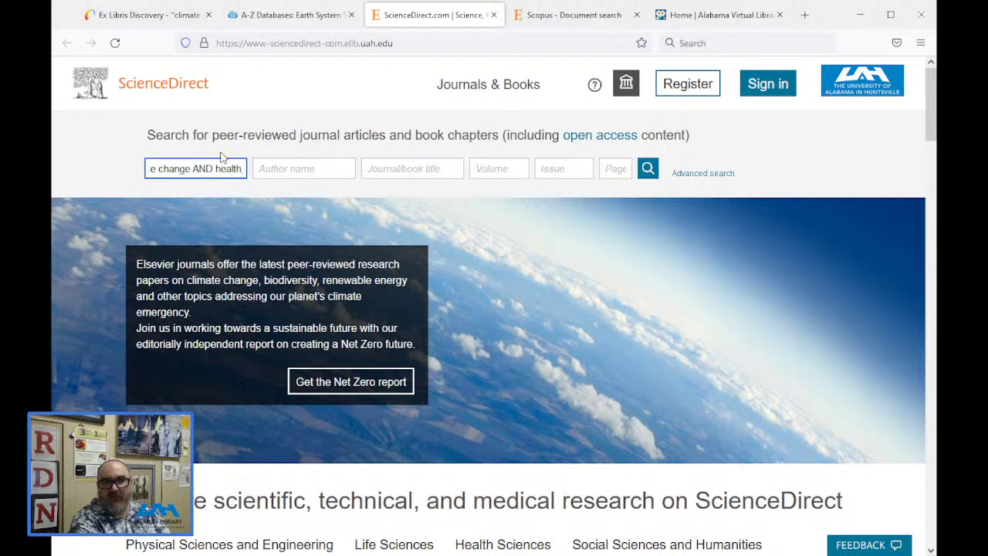
text( impacts)
key(Return)
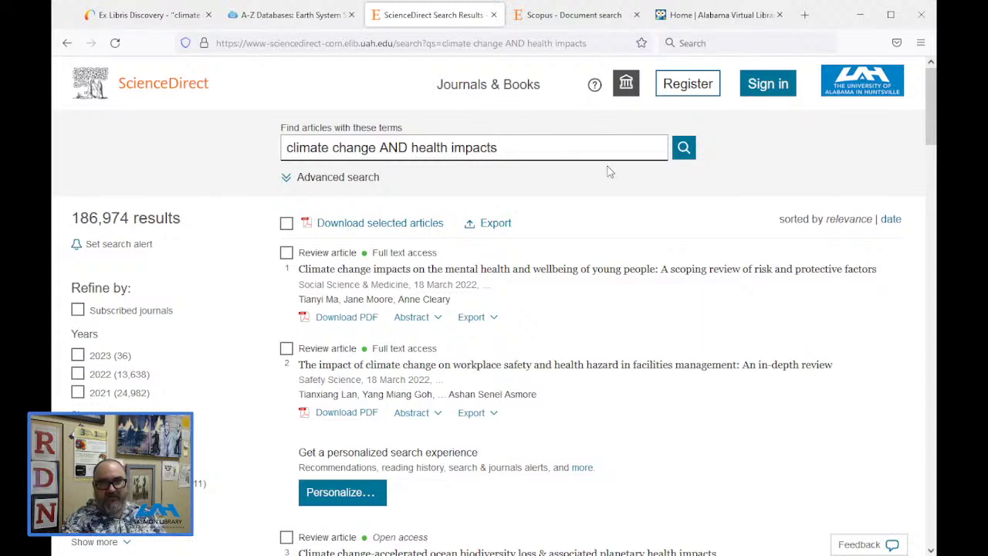
drag(72, 220, 129, 216)
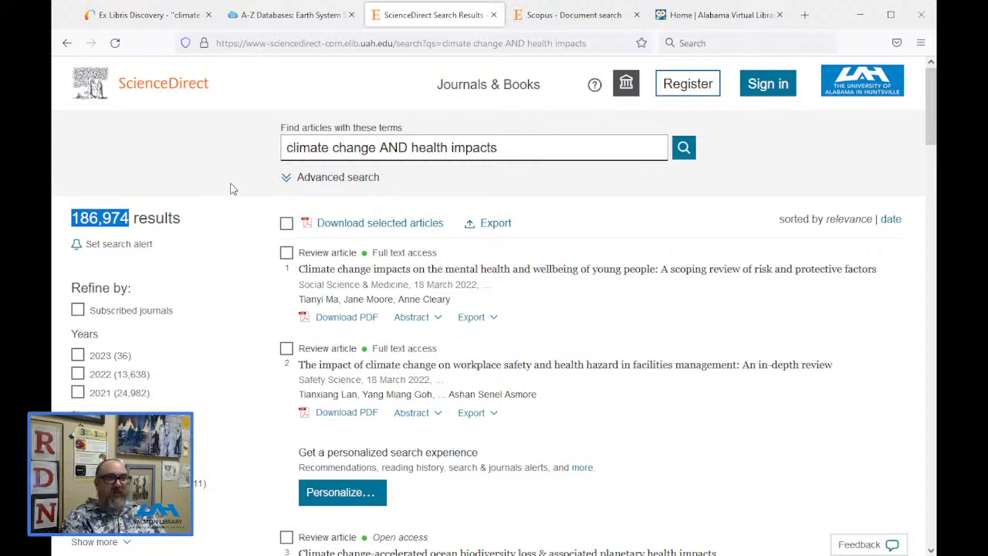
- Return to the unfiltered A-Z Databases list and open Business Source Premier (EBSCO) from the popular databases
click(311, 16)
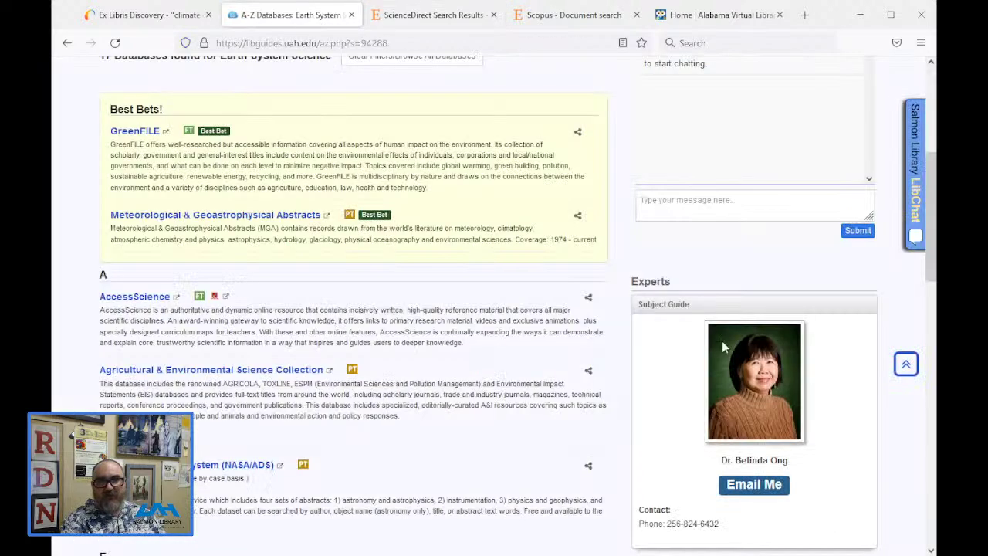
scroll(722, 341, down, 5)
scroll(722, 359, up, 10)
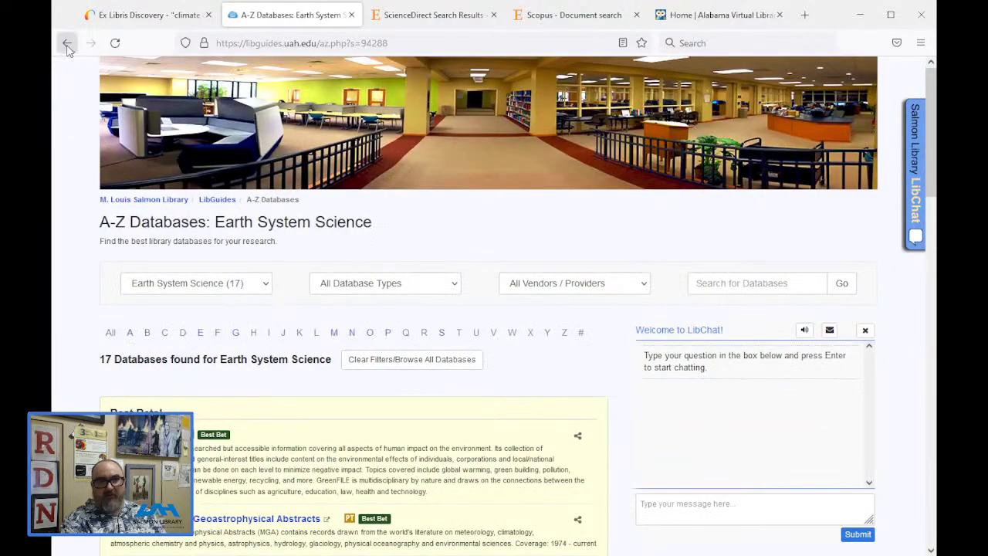
click(67, 42)
scroll(687, 280, down, 5)
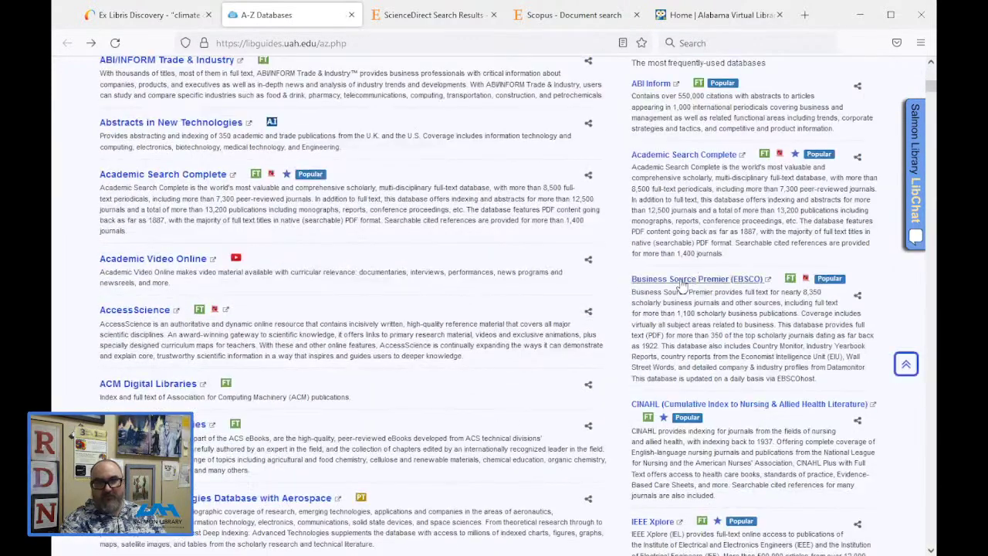
click(682, 283)
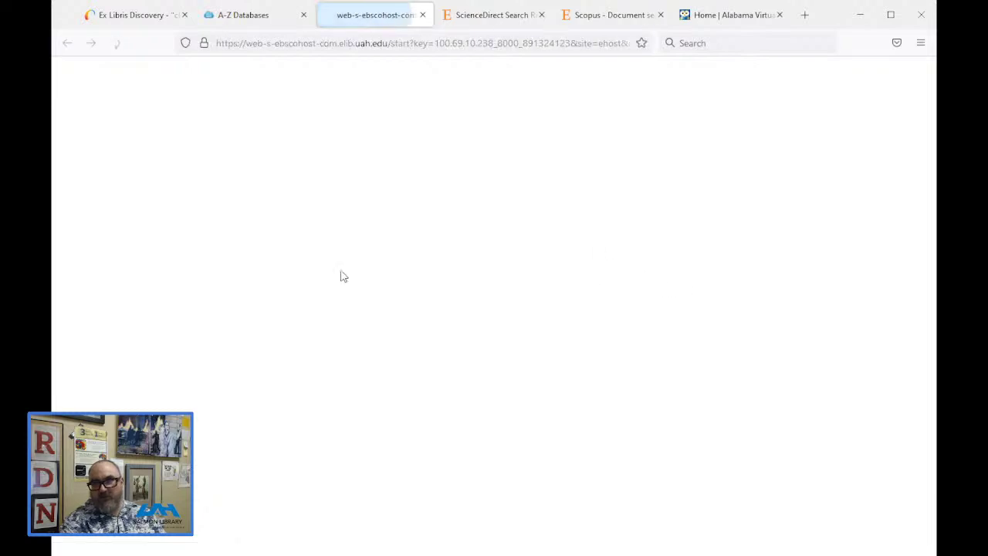
- Search Business Source Premier for "climate change" and highlight the total number of results
click(186, 135)
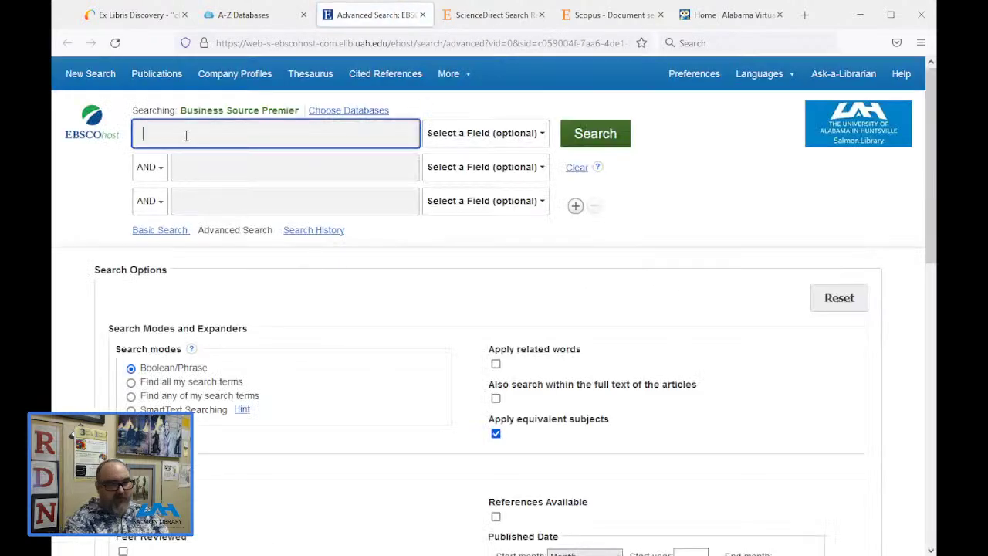
text(climate change)
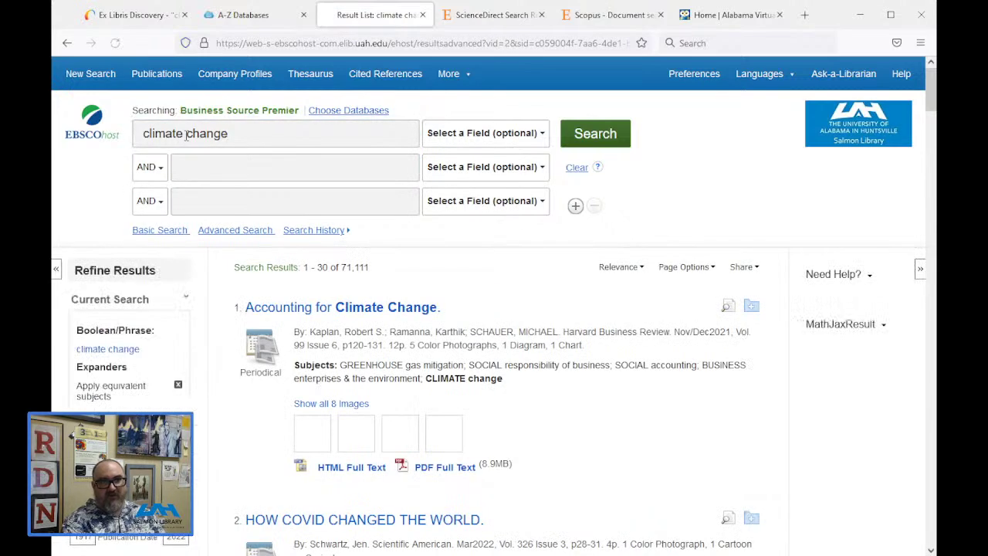
drag(341, 267, 384, 271)
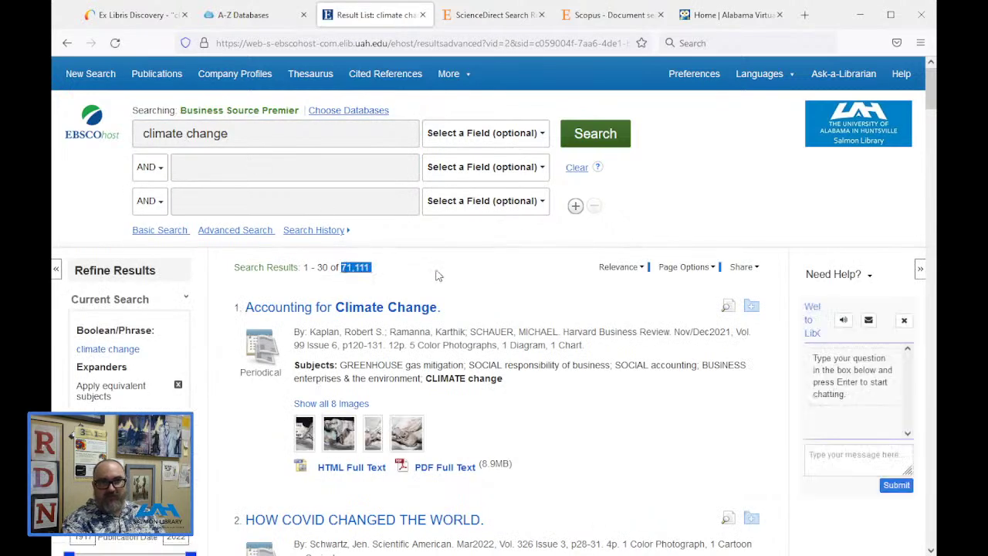
- Look through the Business Source Premier results for climate change, including their subjects and full-text options
scroll(435, 282, down, 3)
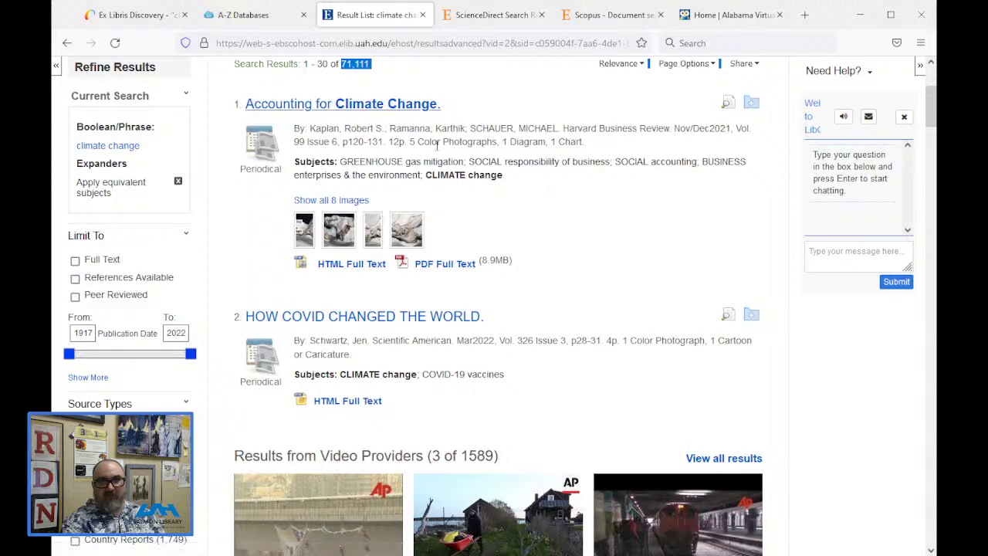
scroll(426, 221, down, 5)
scroll(424, 221, down, 5)
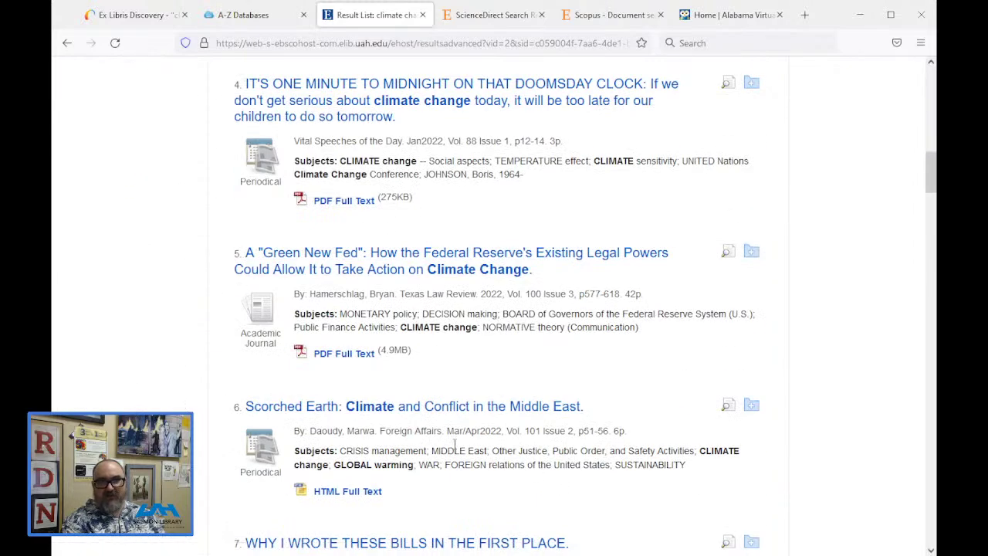
scroll(421, 309, down, 4)
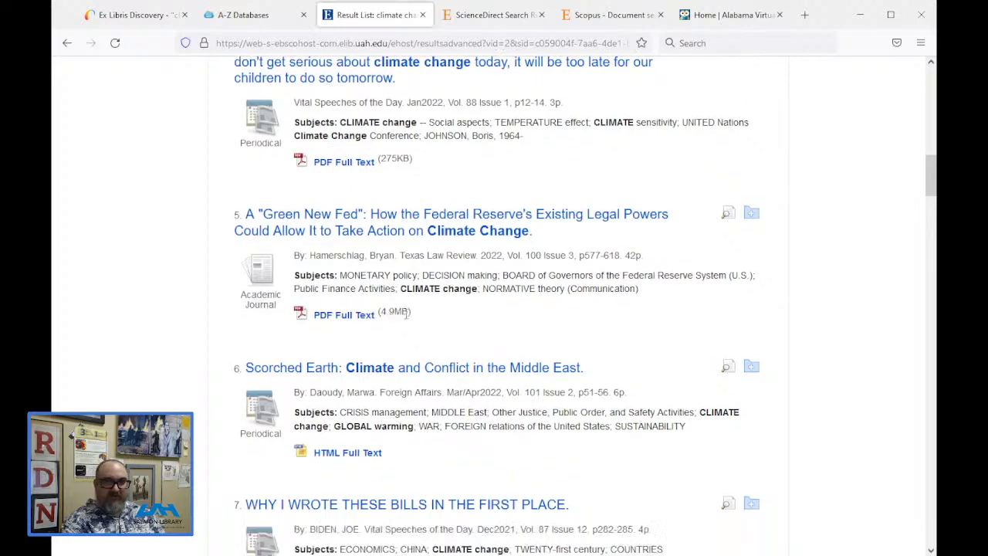
scroll(407, 318, down, 4)
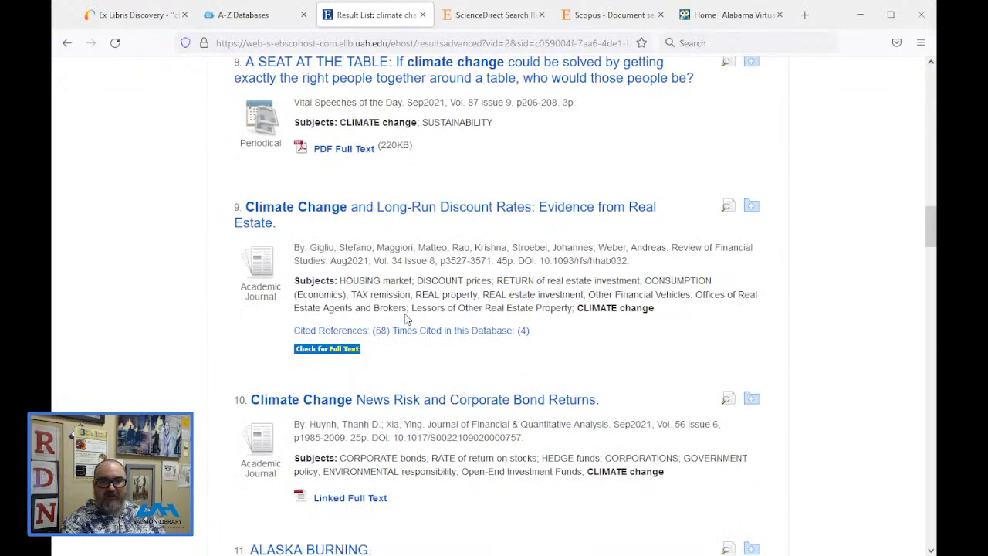
scroll(406, 315, up, 7)
scroll(400, 311, up, 10)
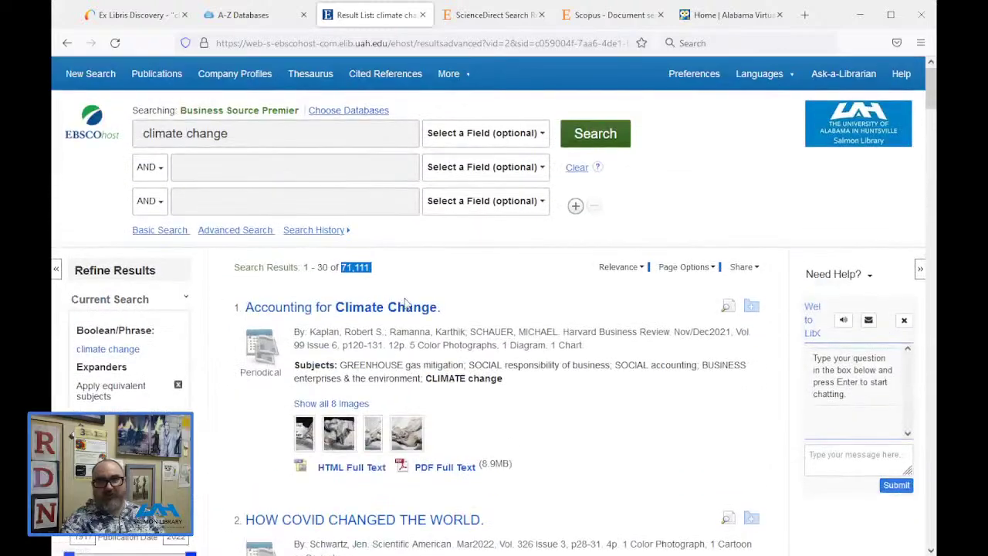
- Narrow the climate change search by adding "marketing" as a second AND term and look through the results
click(335, 164)
text(marketing)
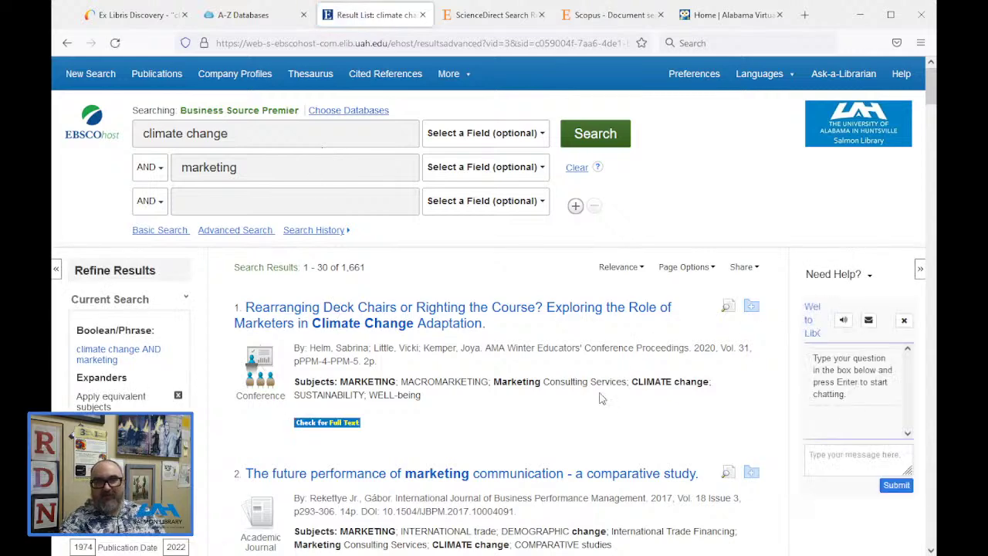
scroll(602, 397, down, 5)
scroll(508, 192, down, 5)
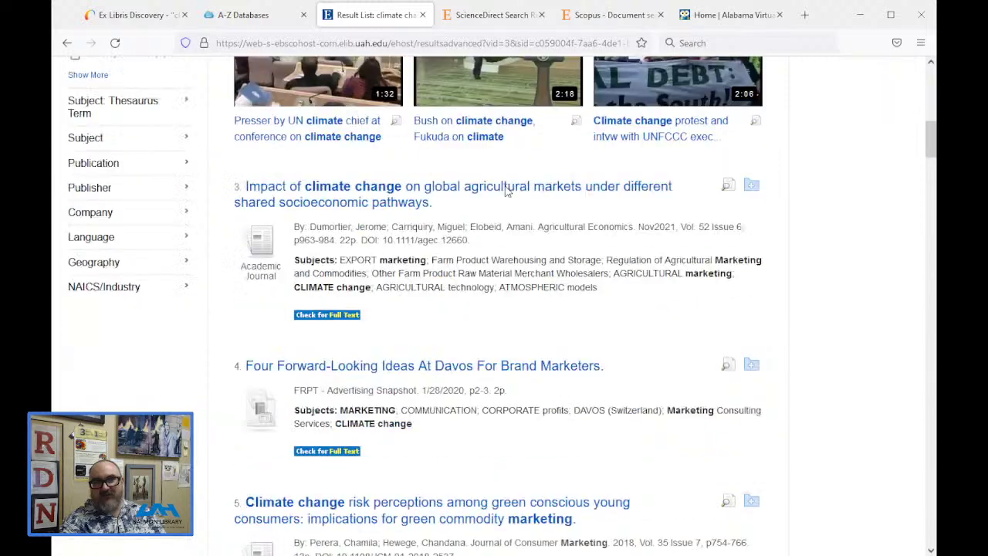
scroll(507, 192, down, 4)
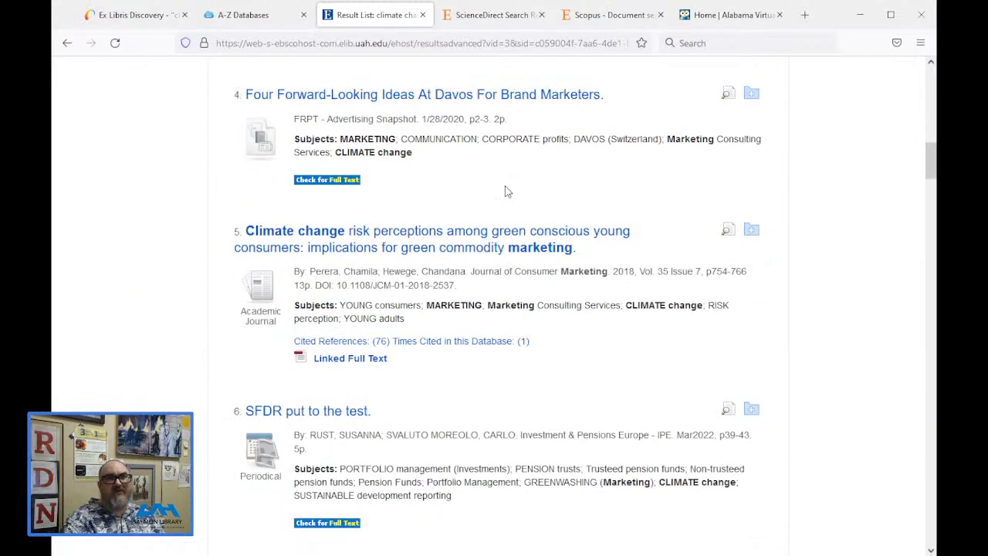
scroll(505, 196, up, 9)
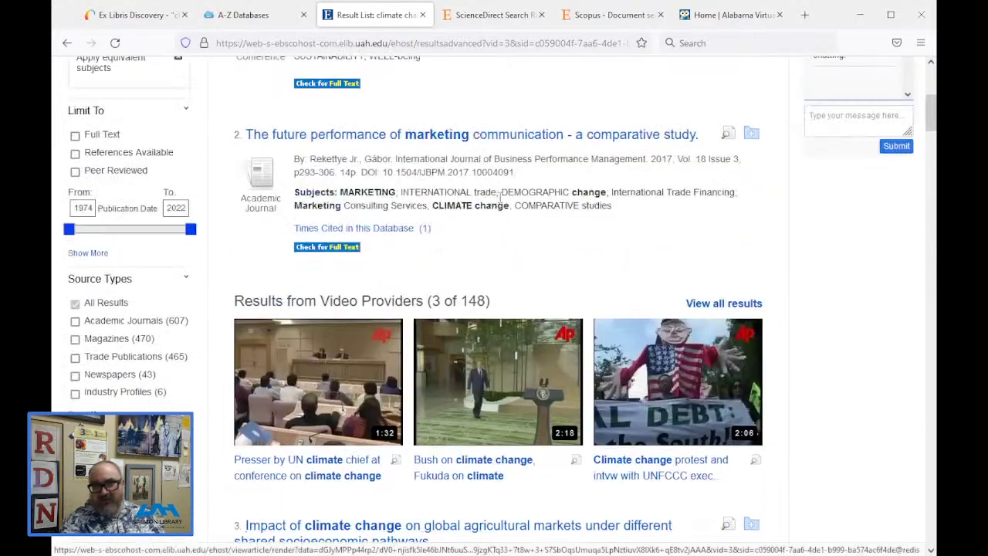
- Close the Business Source Premier results and go back to the ScienceDirect results and their refine options
click(423, 14)
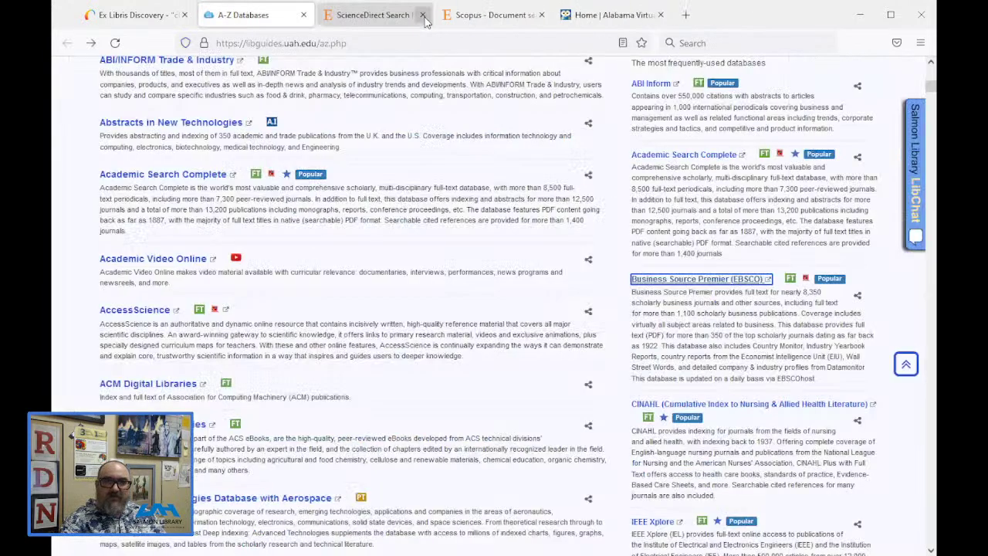
click(421, 15)
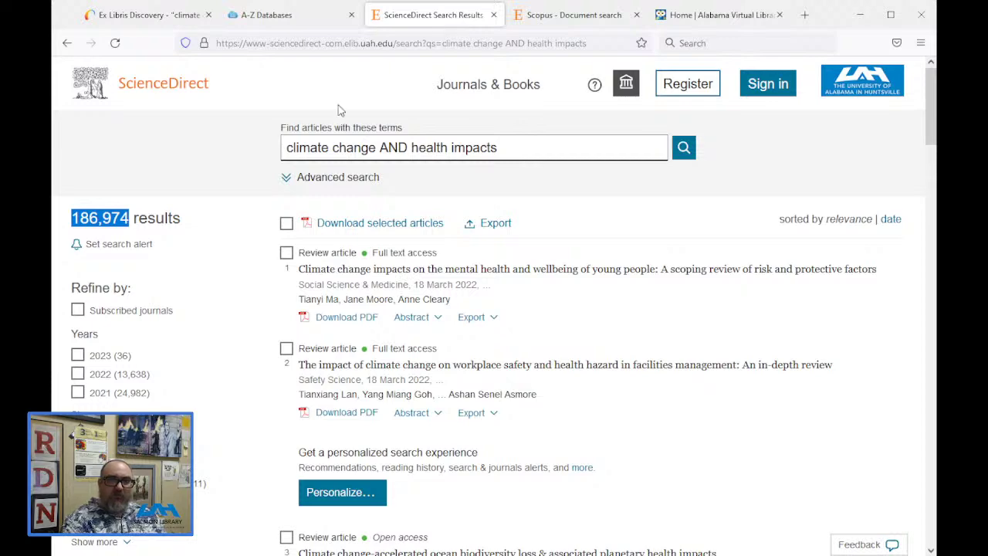
scroll(272, 265, down, 3)
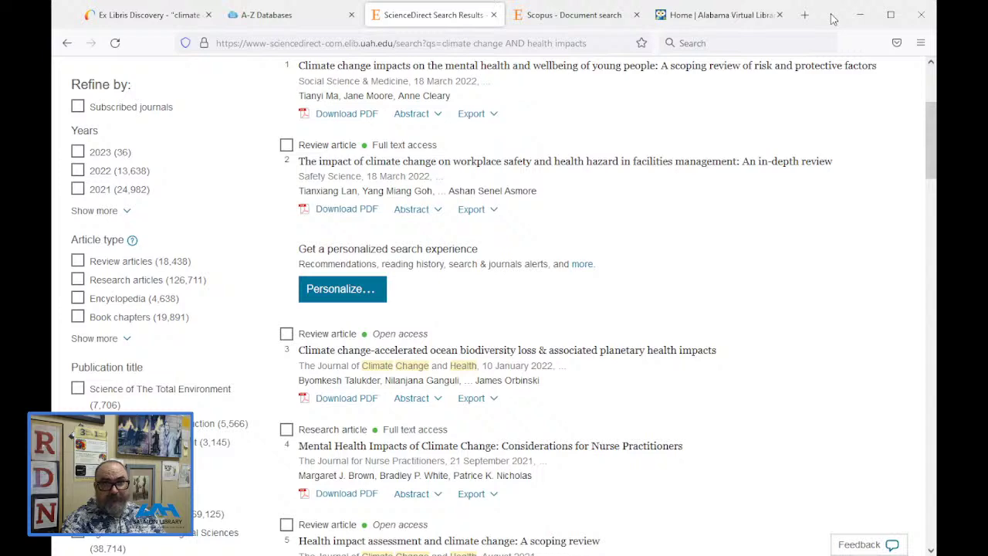
scroll(435, 200, up, 3)
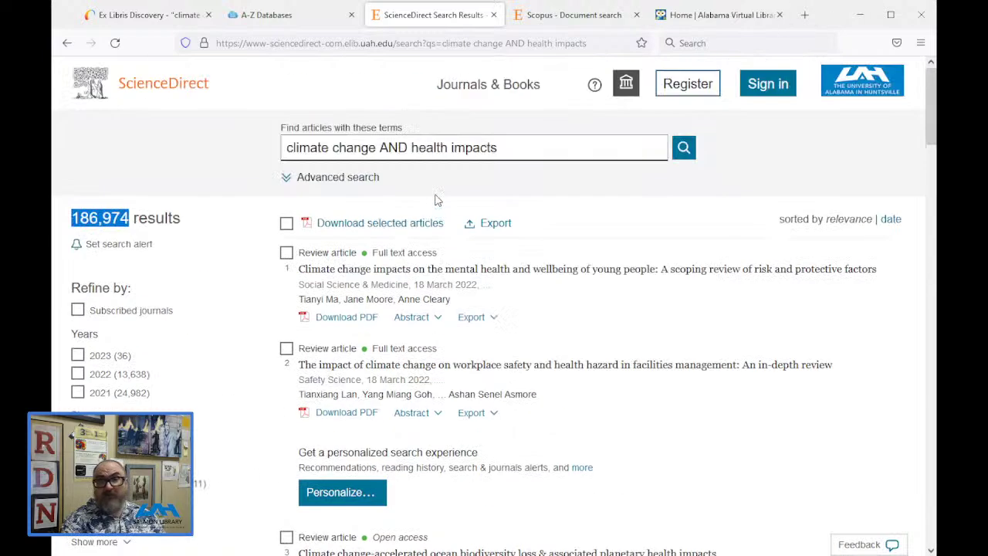
- Close ScienceDirect, search Scopus documents for "climate change" and highlight the number of document results
click(494, 15)
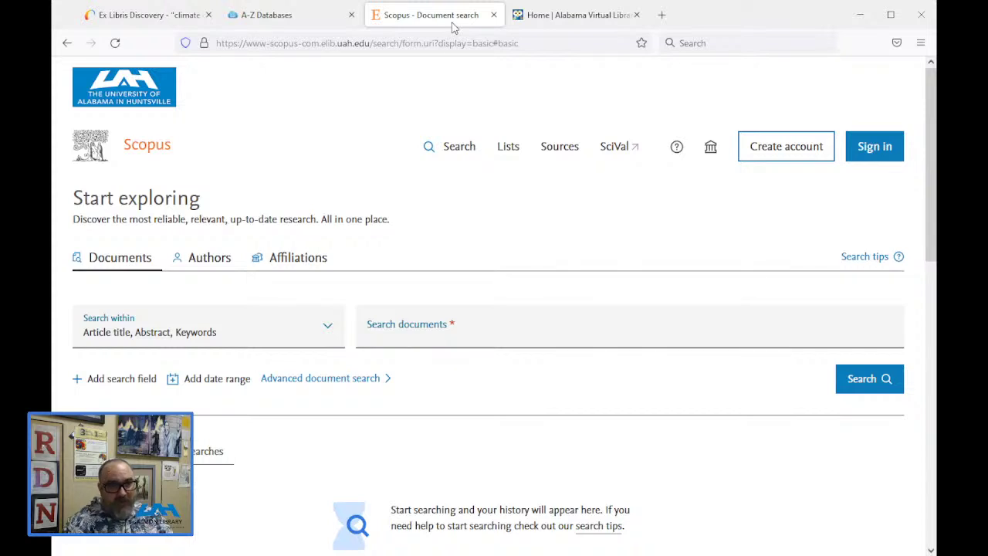
click(426, 330)
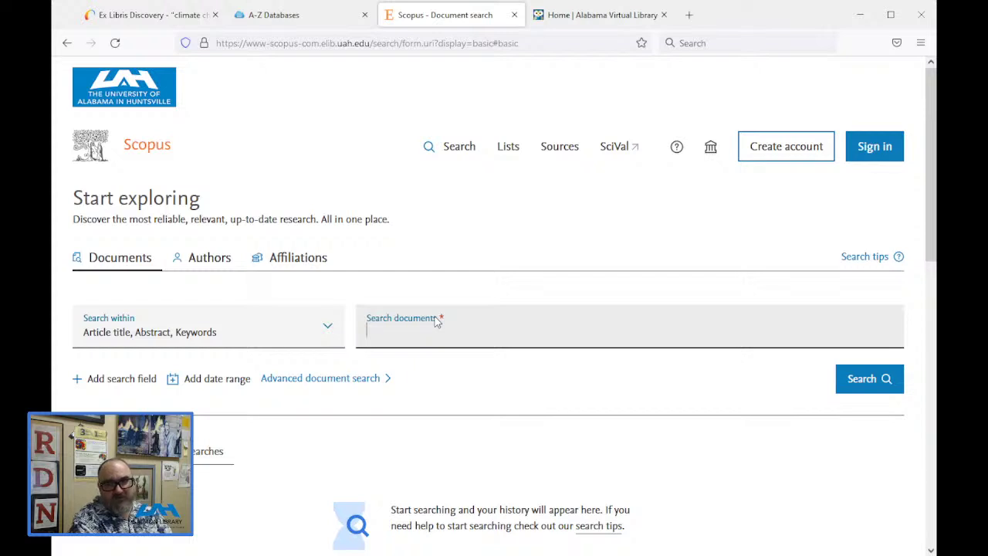
text(climate chang)
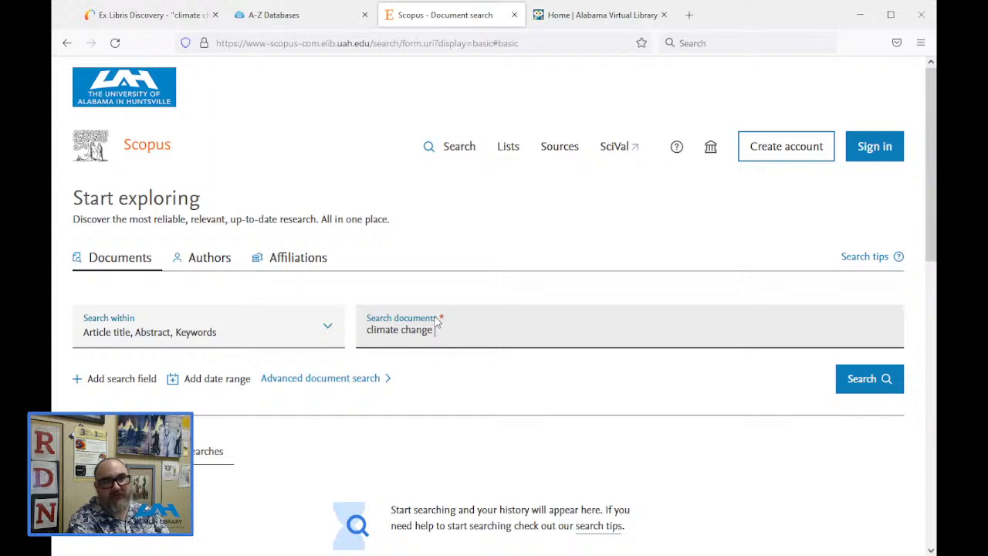
text(e)
key(Return)
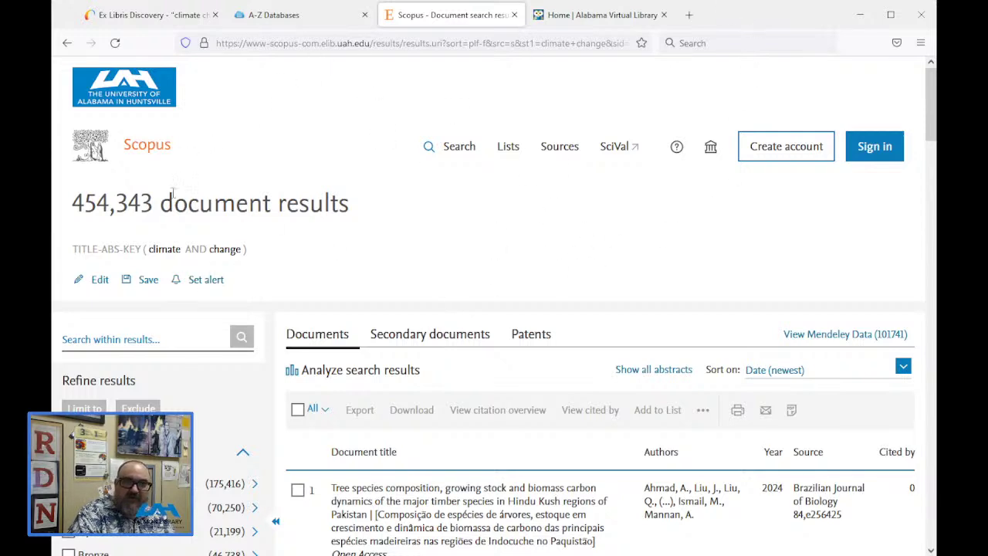
drag(72, 207, 157, 201)
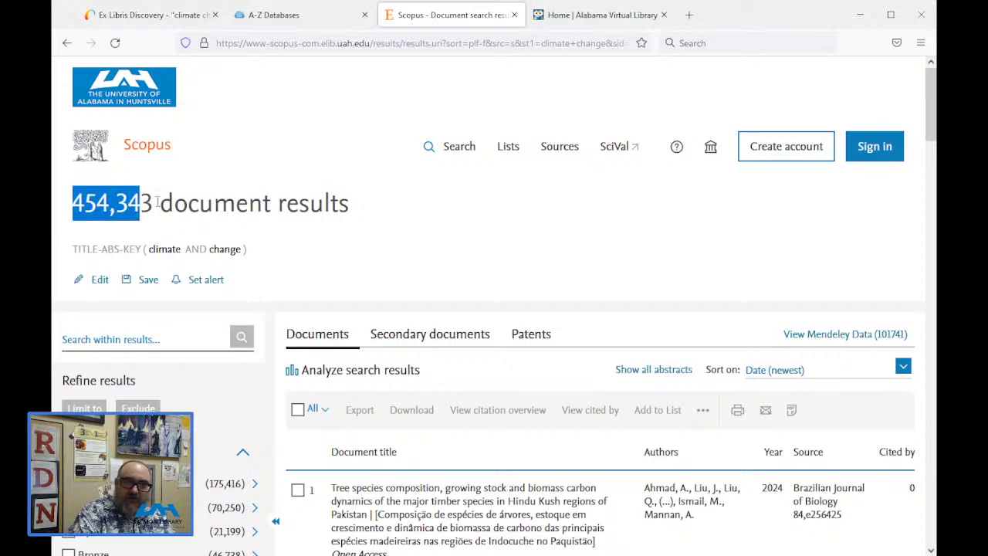
- Check for the full text of the first Scopus result, on tree species composition, and skim the article on the publisher's site
scroll(629, 525, down, 2)
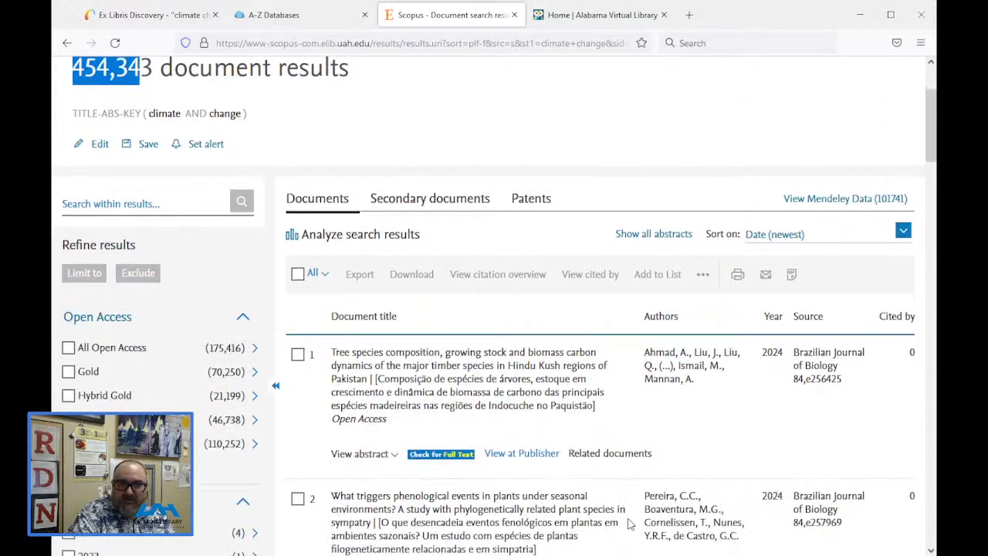
click(436, 455)
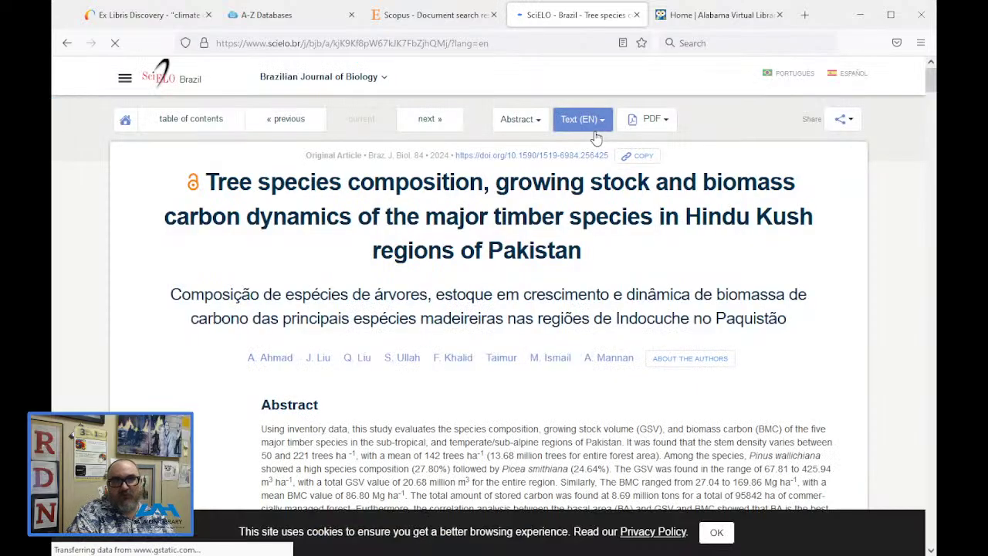
scroll(572, 265, down, 5)
scroll(572, 265, up, 5)
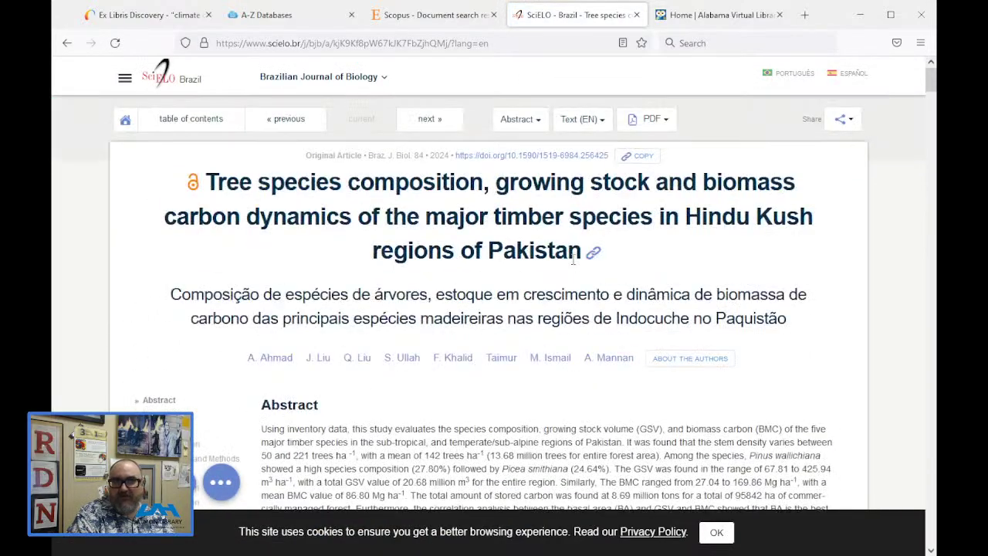
scroll(572, 264, down, 5)
scroll(572, 265, up, 5)
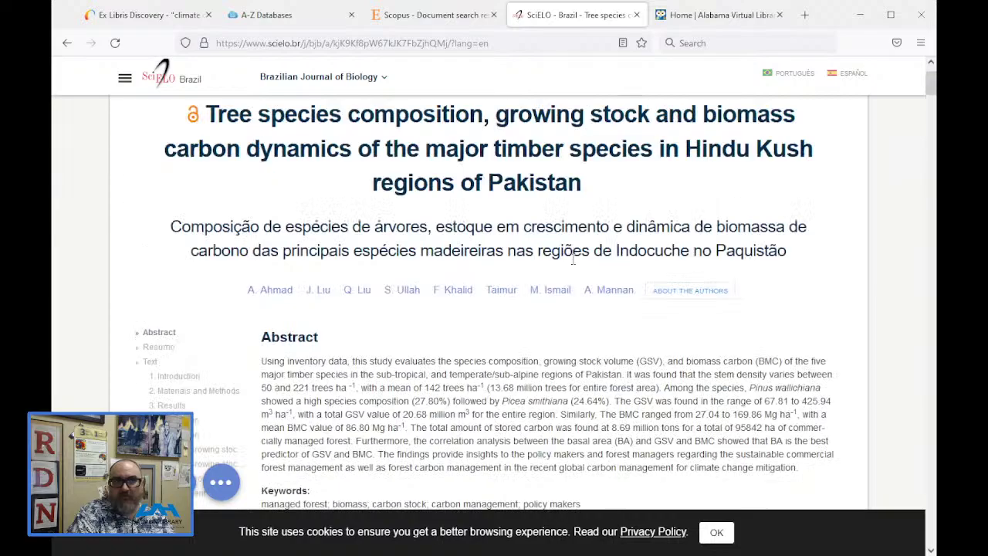
scroll(572, 262, down, 7)
scroll(572, 259, down, 4)
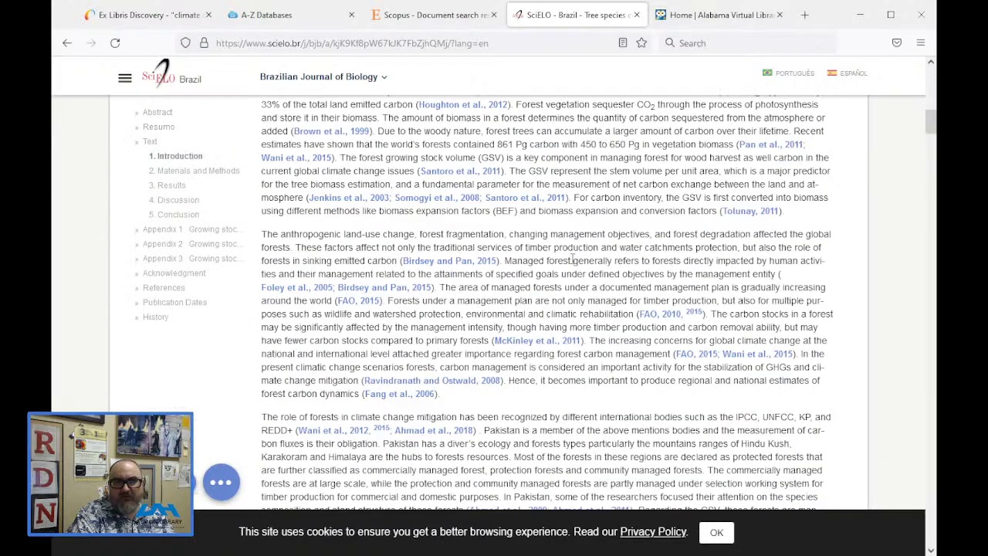
scroll(572, 258, up, 6)
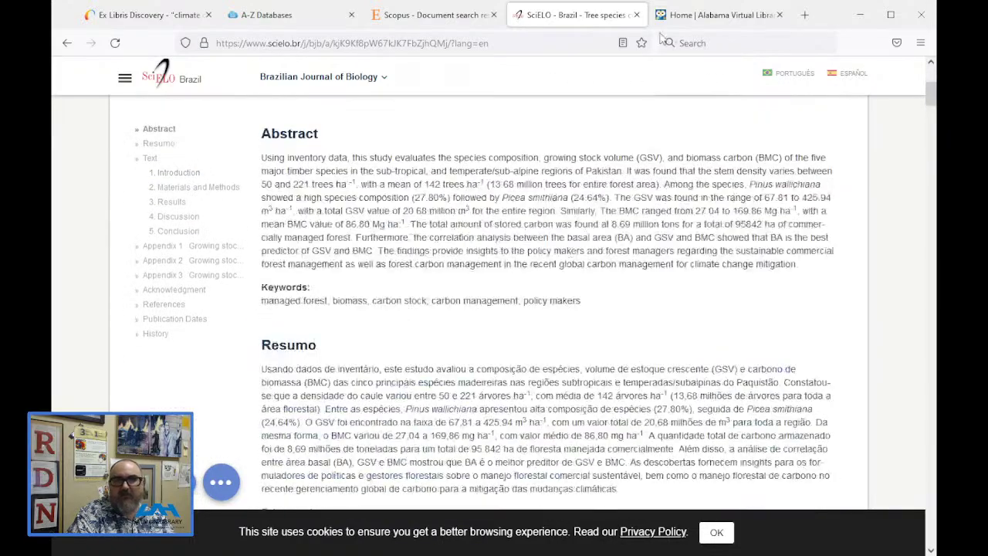
- Close the article and examine the Scopus refine filters for year, author name, subject area and the further categories
click(636, 16)
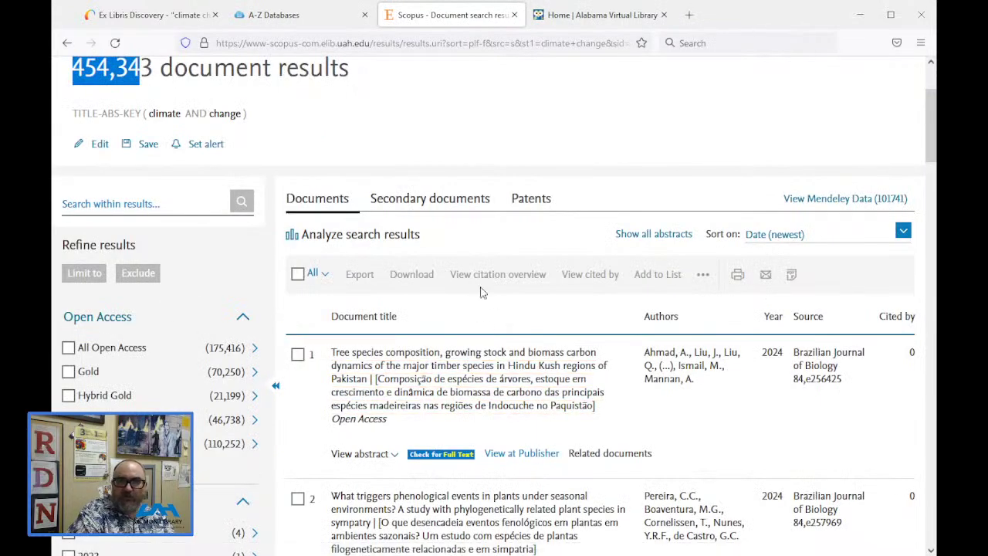
scroll(478, 286, down, 5)
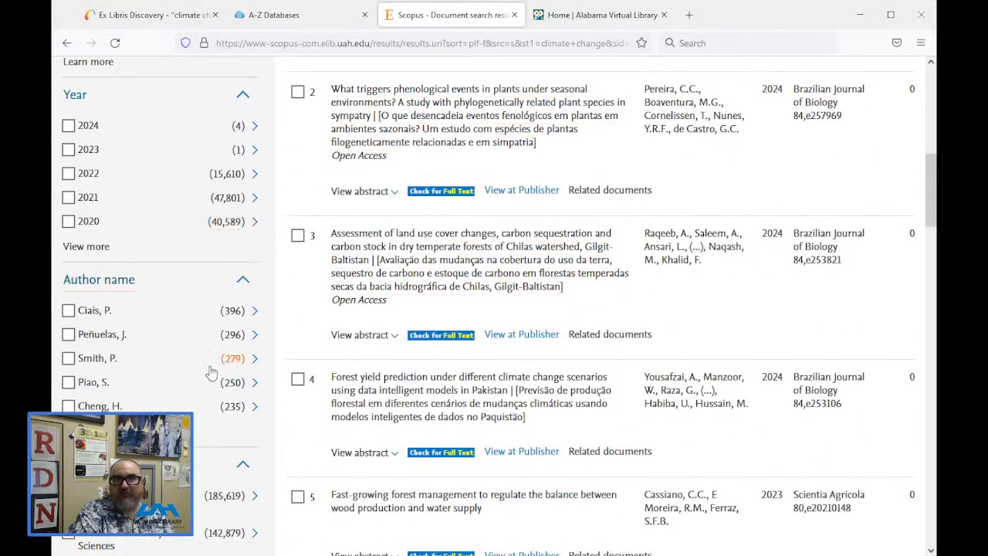
scroll(226, 378, down, 5)
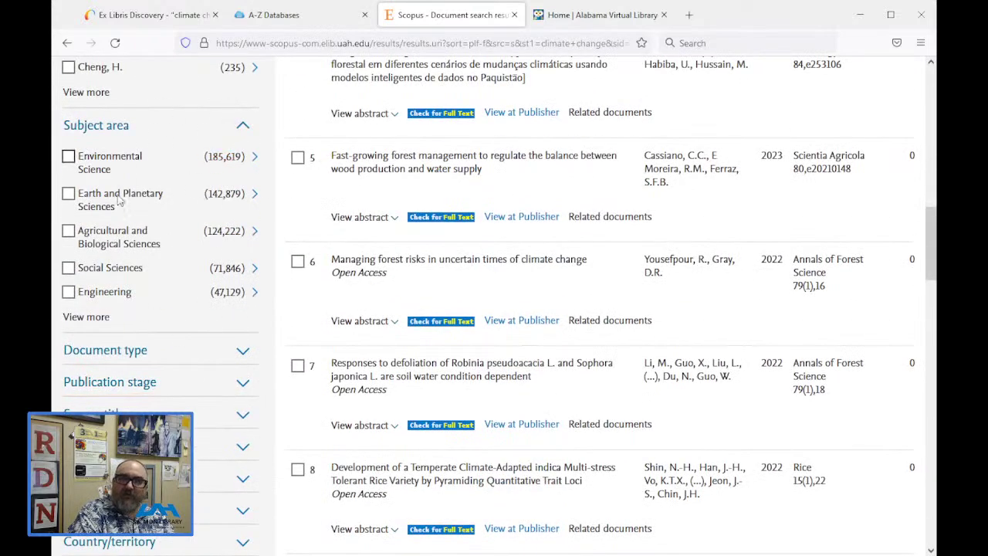
scroll(307, 320, down, 2)
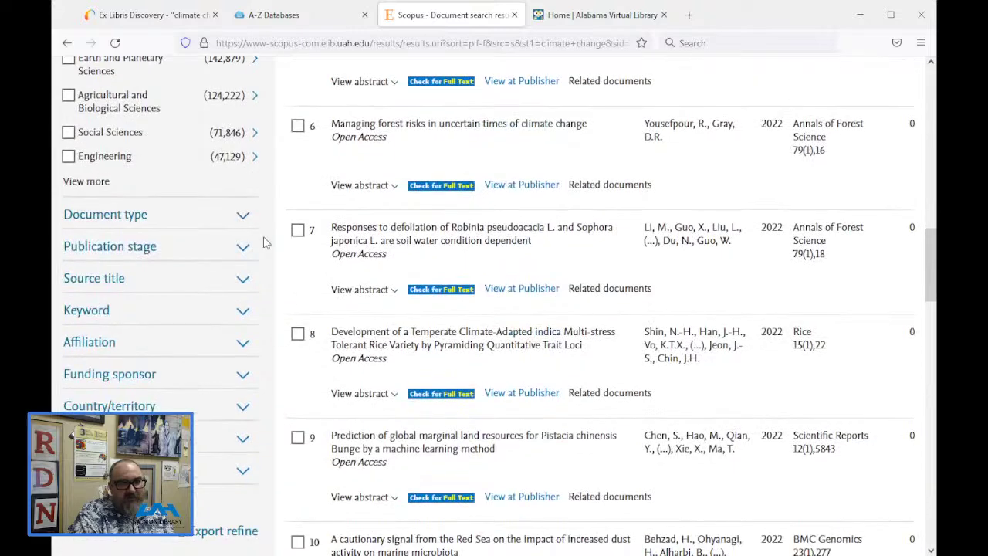
- Expand the Funding sponsor filter in the Scopus refine options and review its sponsors and the Open Access filter
click(244, 375)
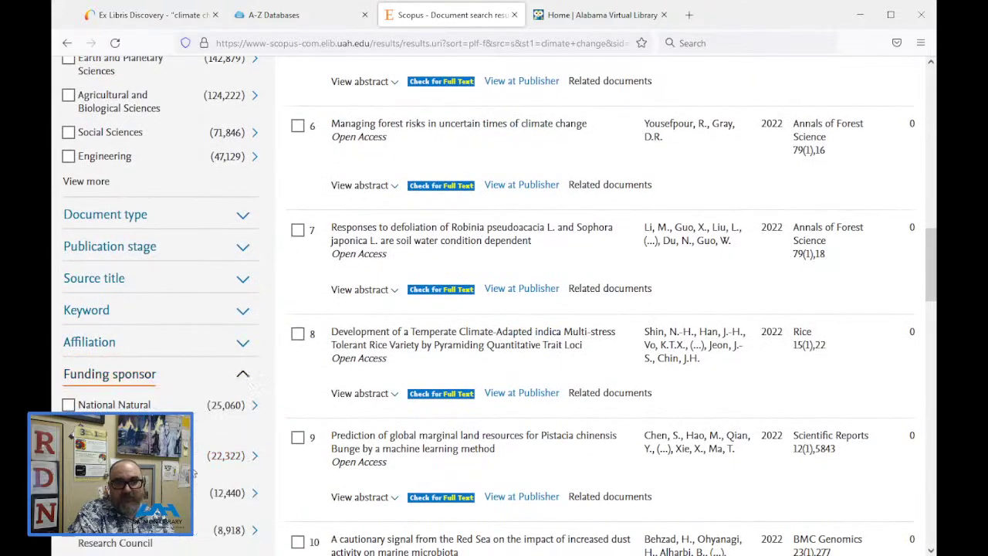
scroll(191, 386, down, 3)
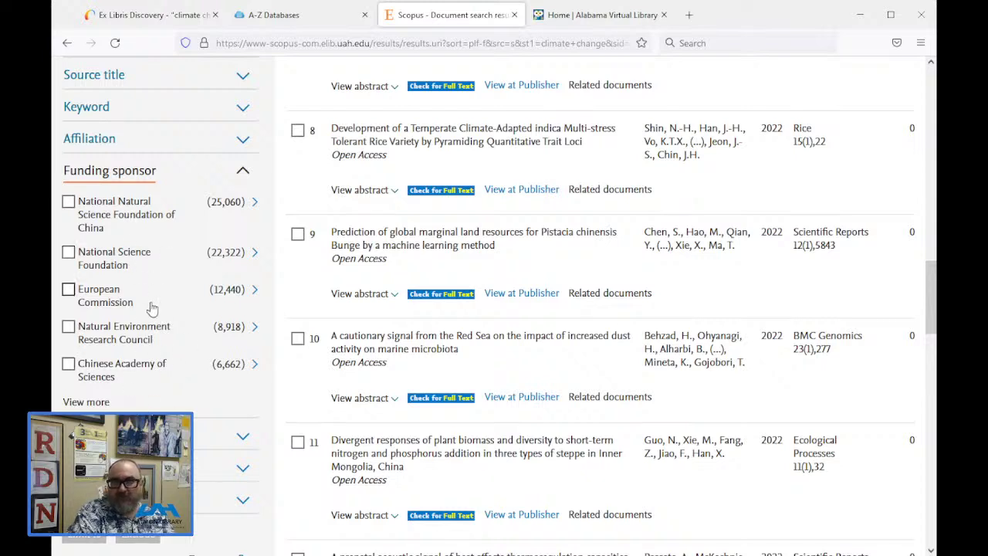
scroll(152, 308, up, 15)
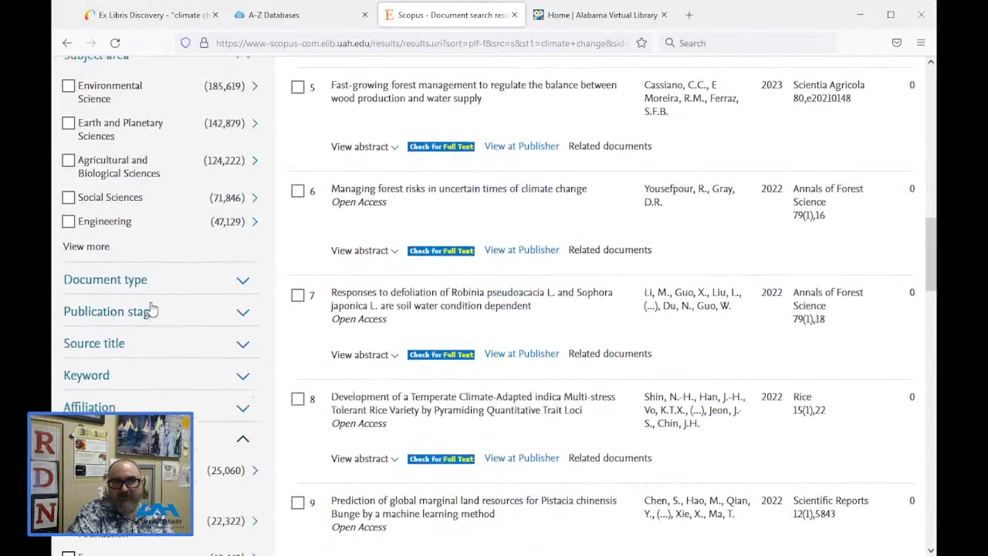
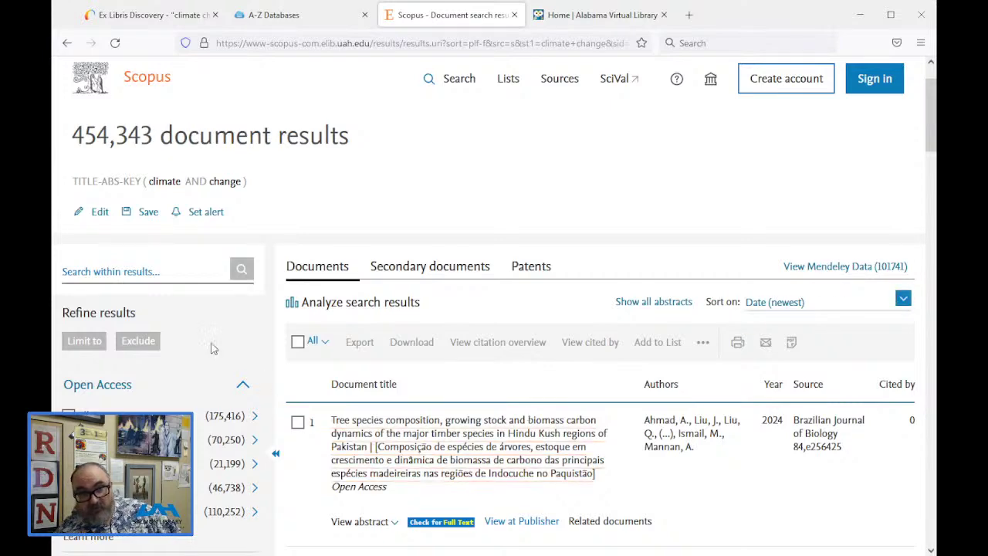
scroll(107, 348, down, 2)
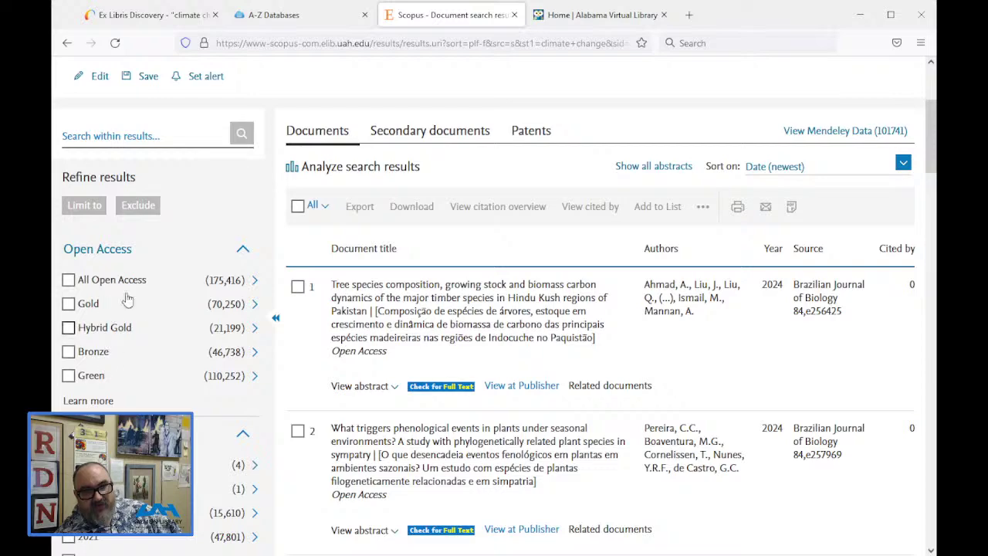
scroll(146, 340, up, 2)
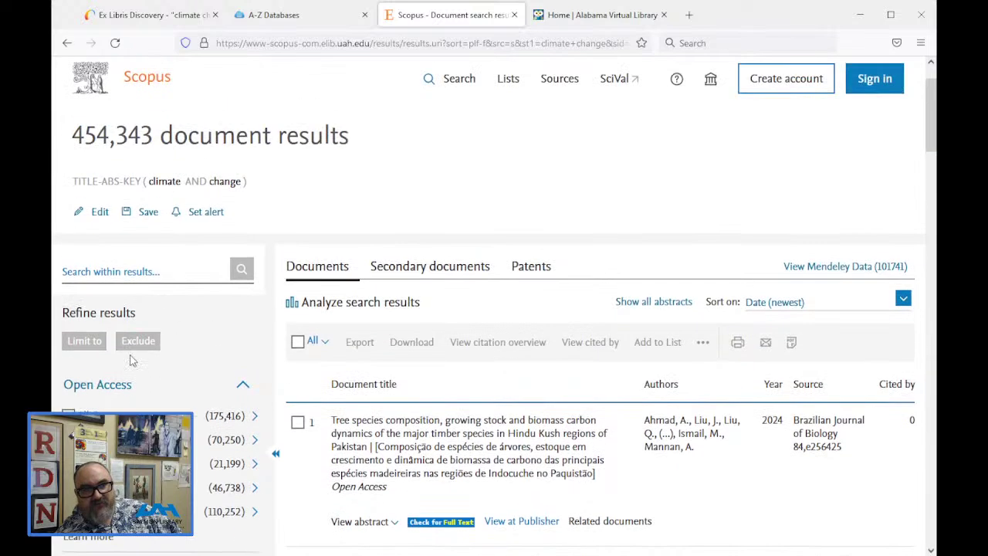
- Sort the Scopus results by Cited by (highest) and look through the most-cited climate change documents
click(902, 298)
click(827, 367)
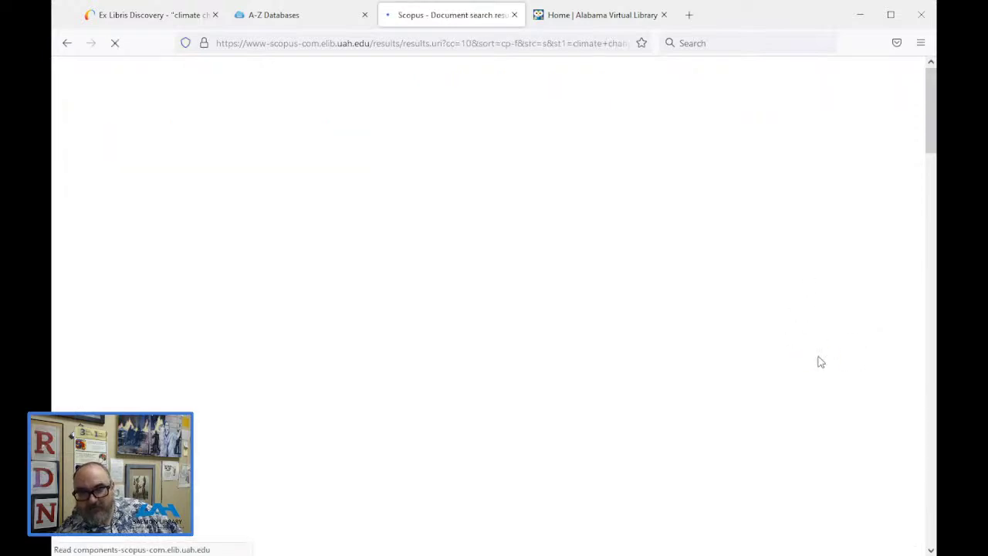
scroll(722, 343, down, 3)
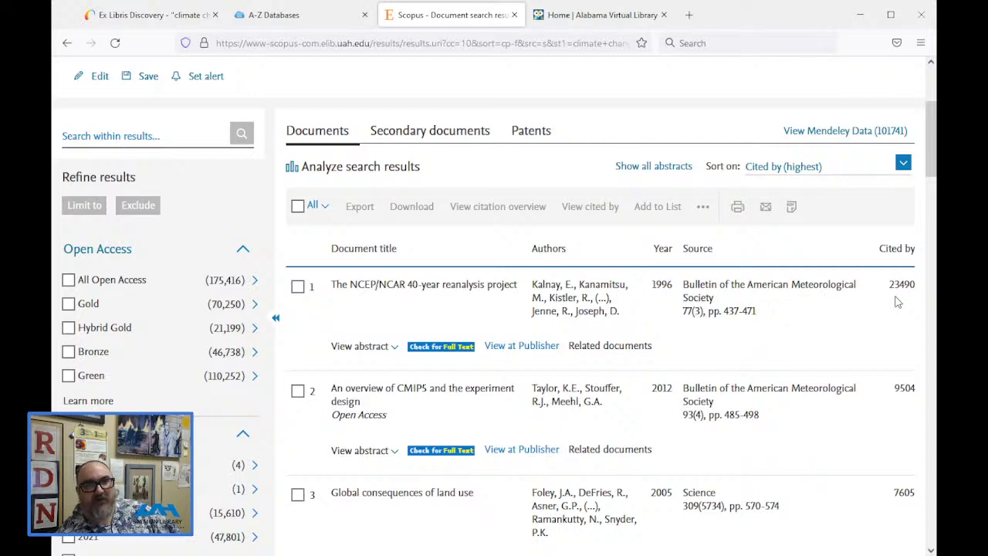
scroll(898, 302, down, 5)
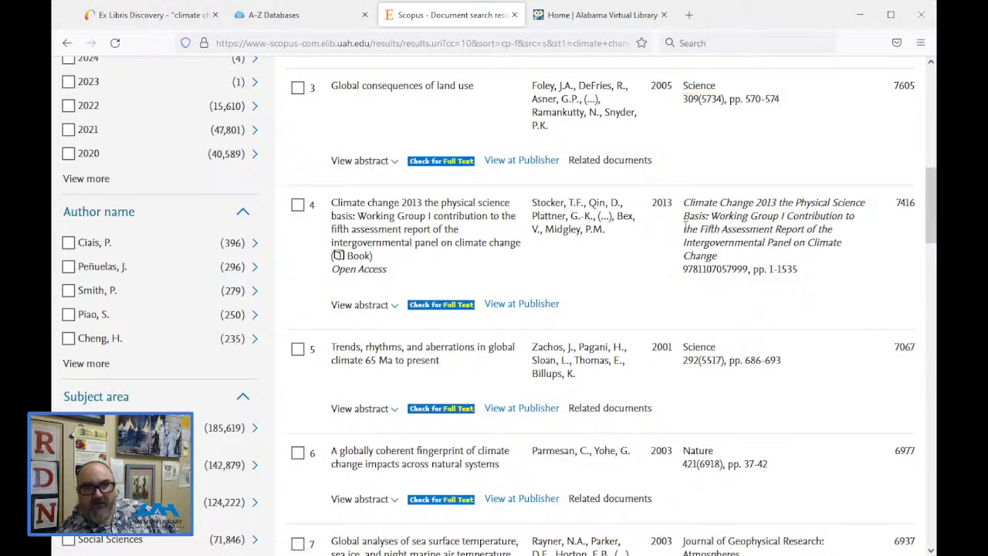
scroll(687, 225, down, 3)
scroll(690, 228, up, 8)
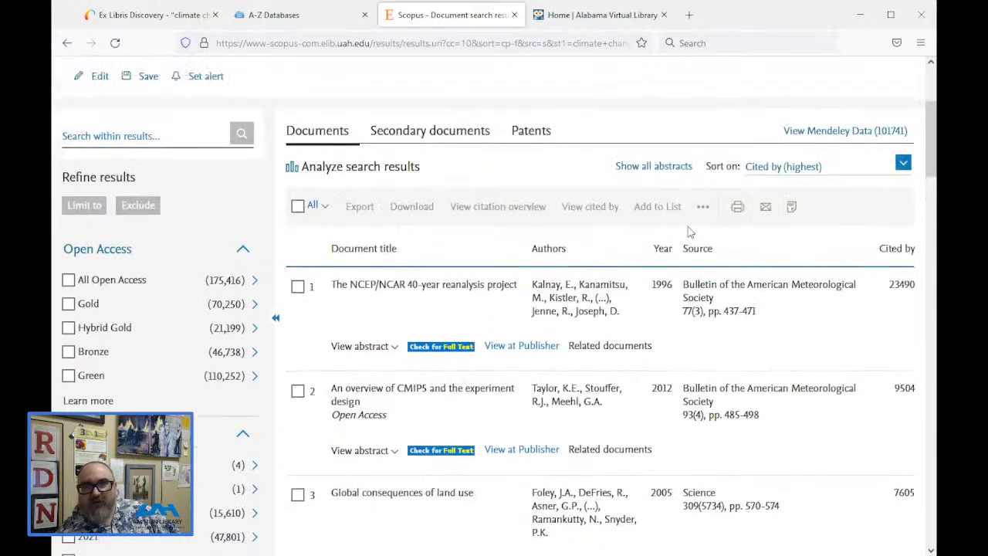
scroll(689, 232, down, 6)
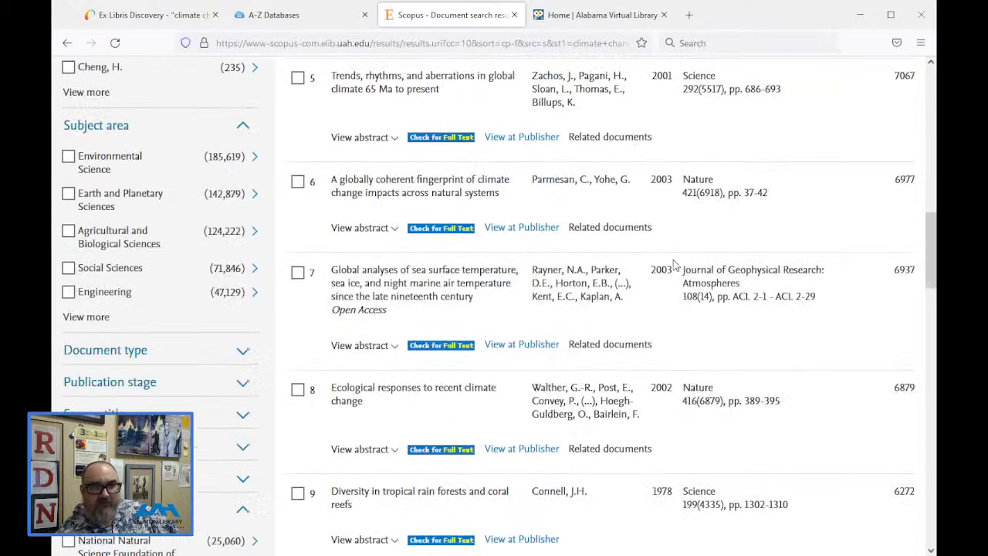
scroll(687, 236, up, 8)
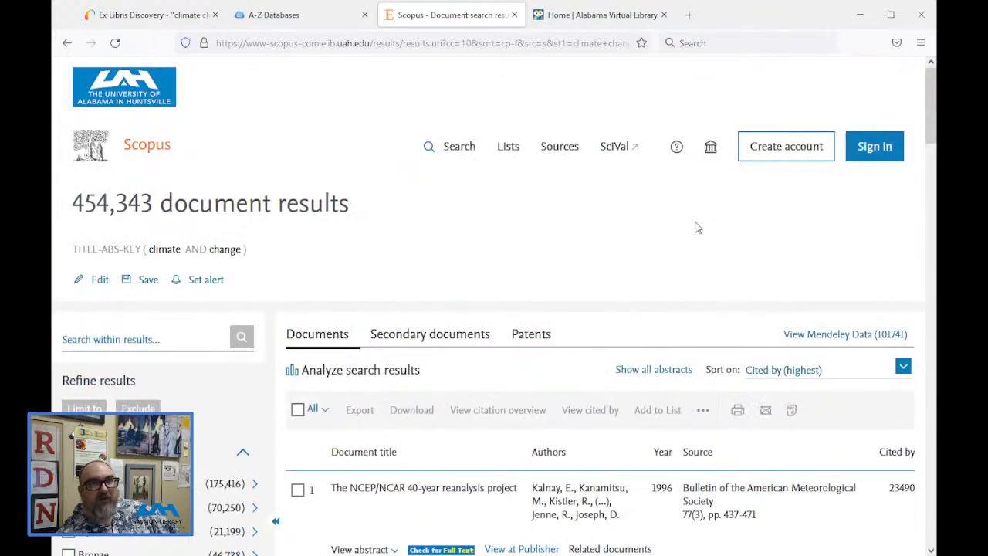
- Close Scopus, return to the A-Z Databases list and filter it by the subject Earth System Science
click(514, 14)
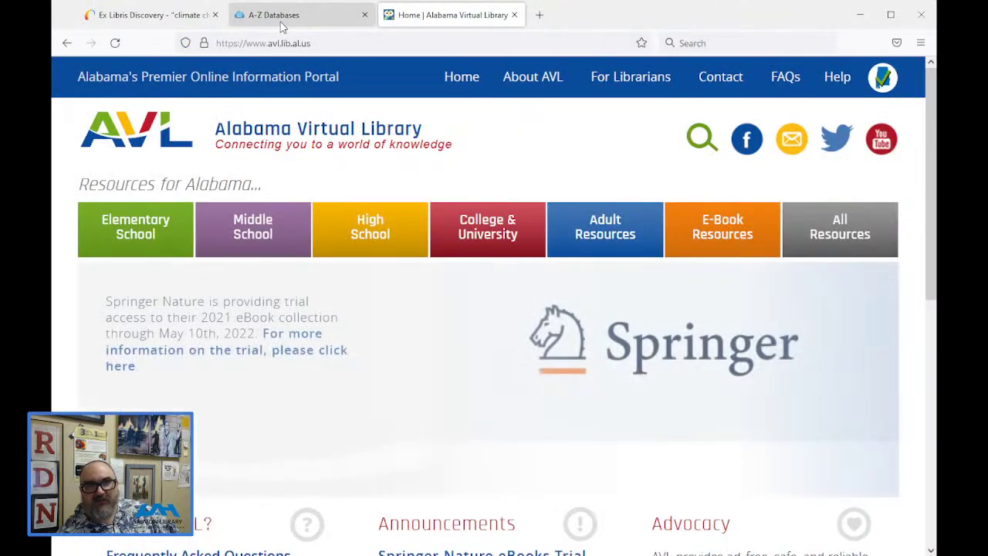
click(271, 15)
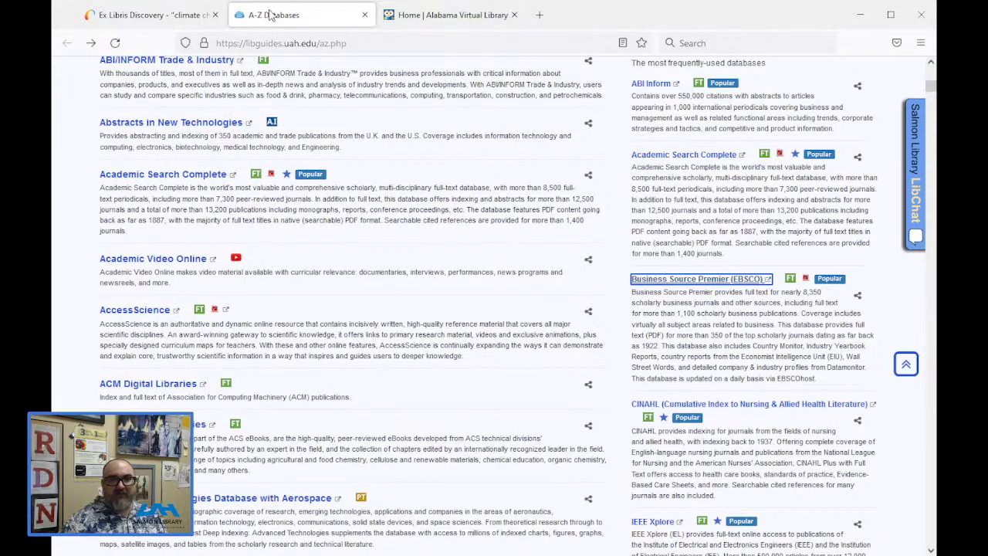
scroll(298, 412, down, 10)
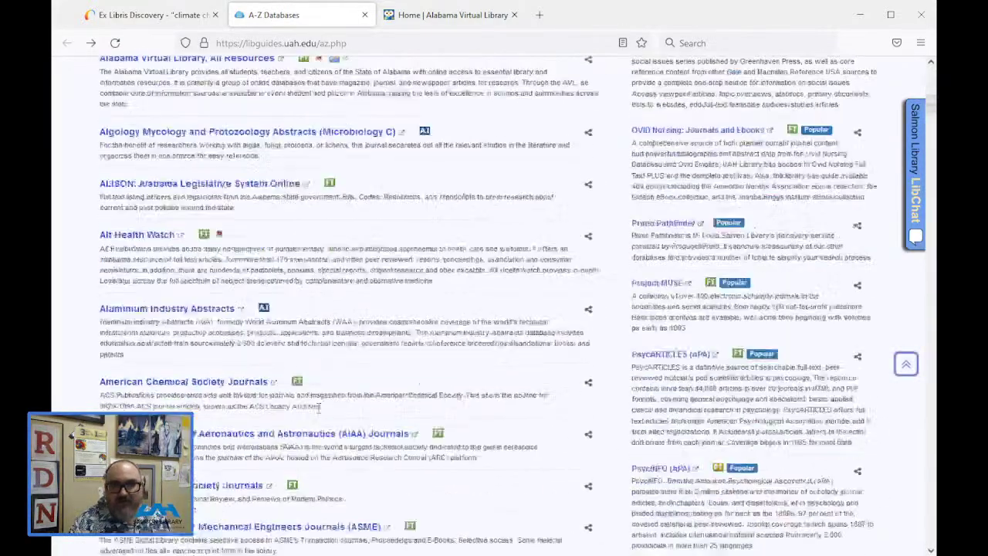
scroll(317, 408, up, 10)
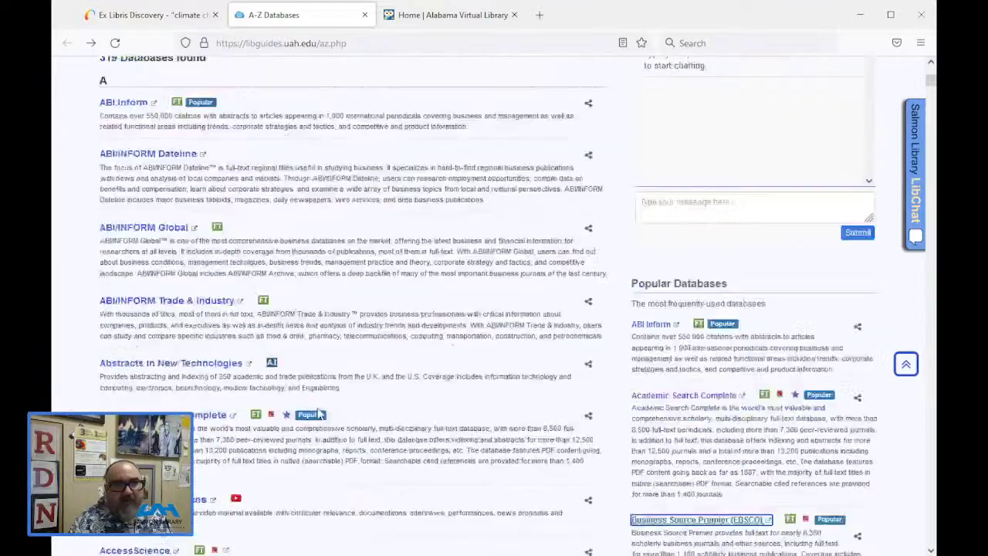
scroll(319, 414, up, 5)
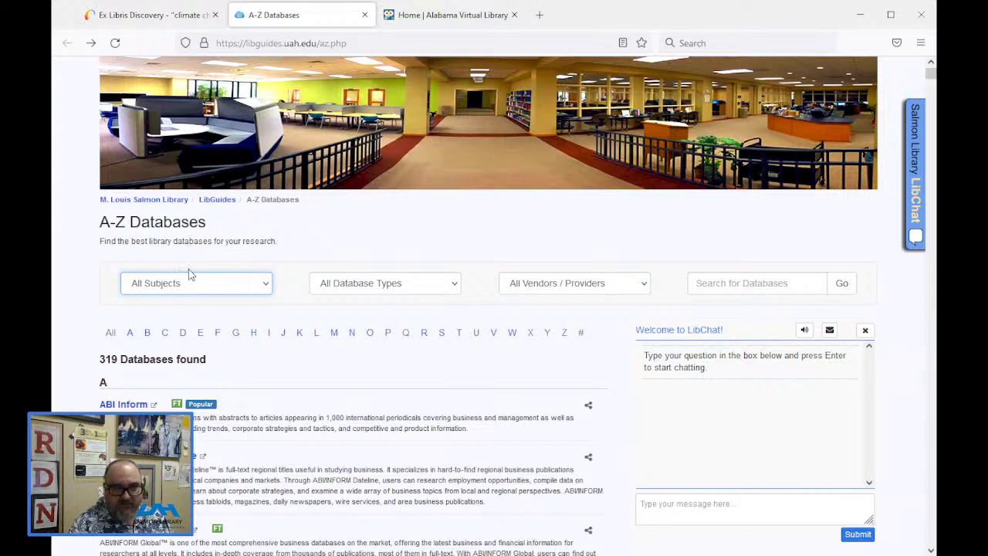
click(215, 350)
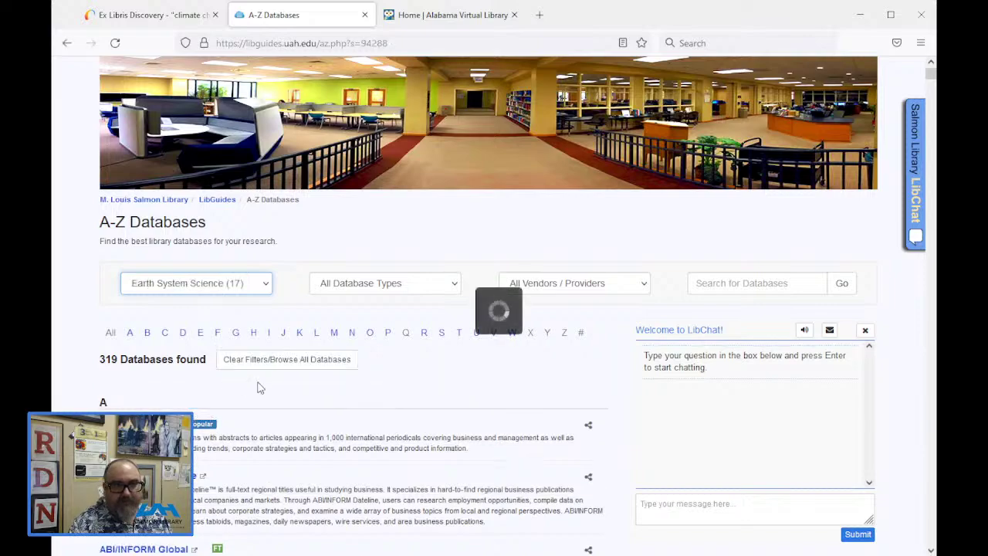
- Browse the Earth System Science databases, then open the GreenFILE best bet for a look and close it
scroll(258, 390, down, 15)
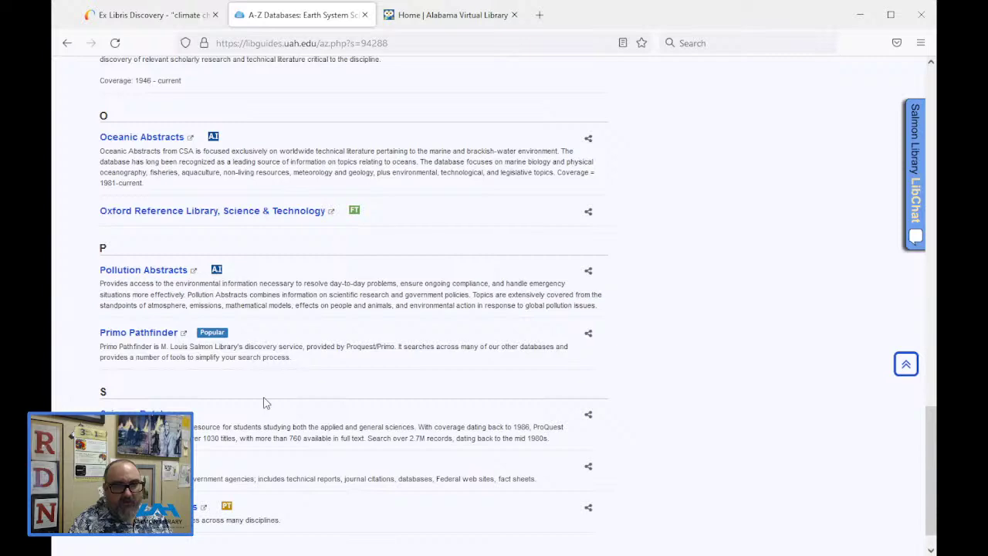
scroll(226, 350, up, 5)
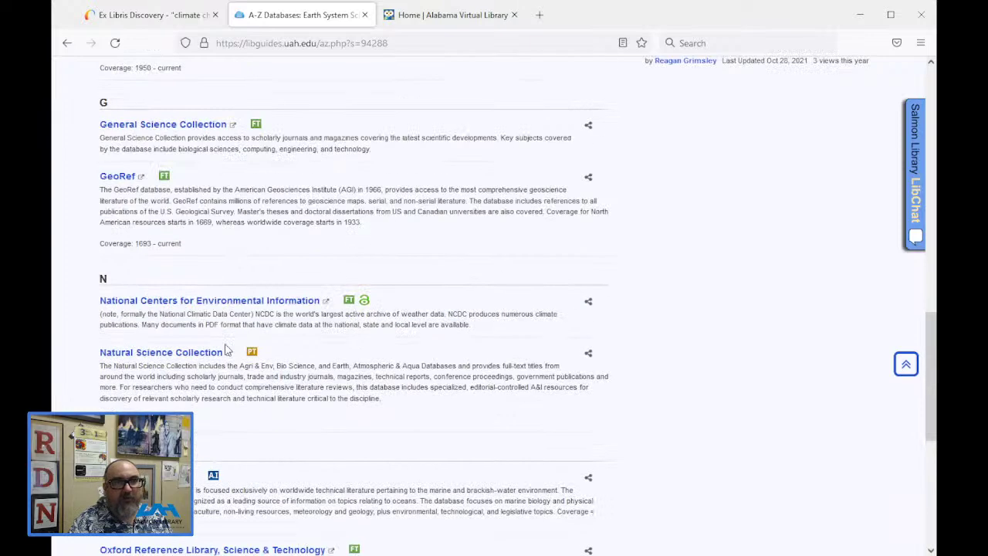
scroll(255, 320, up, 2)
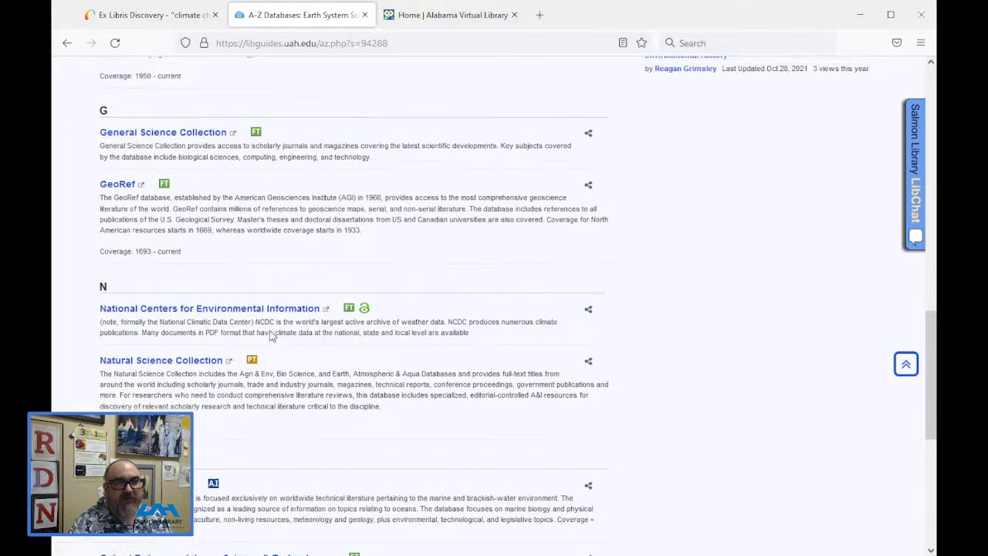
scroll(270, 334, up, 6)
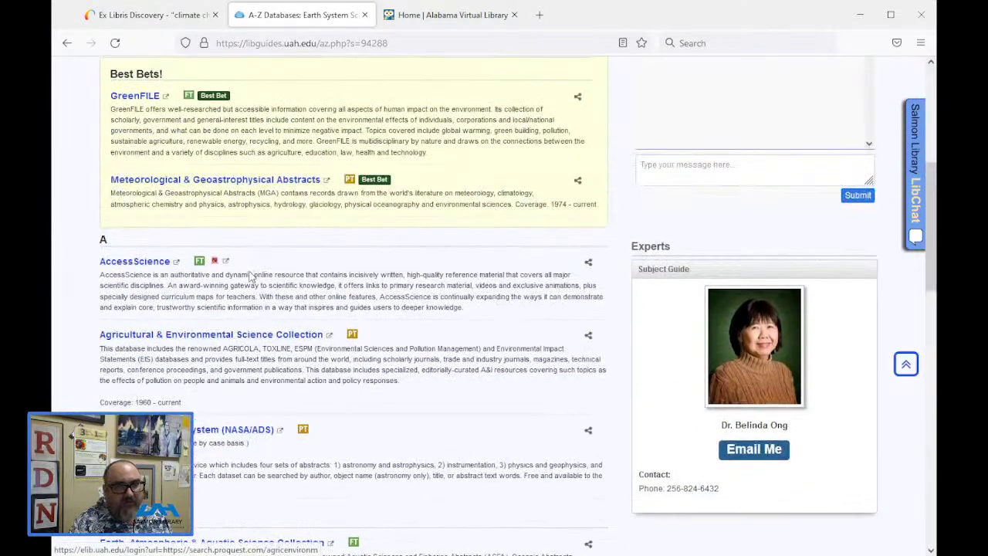
click(138, 96)
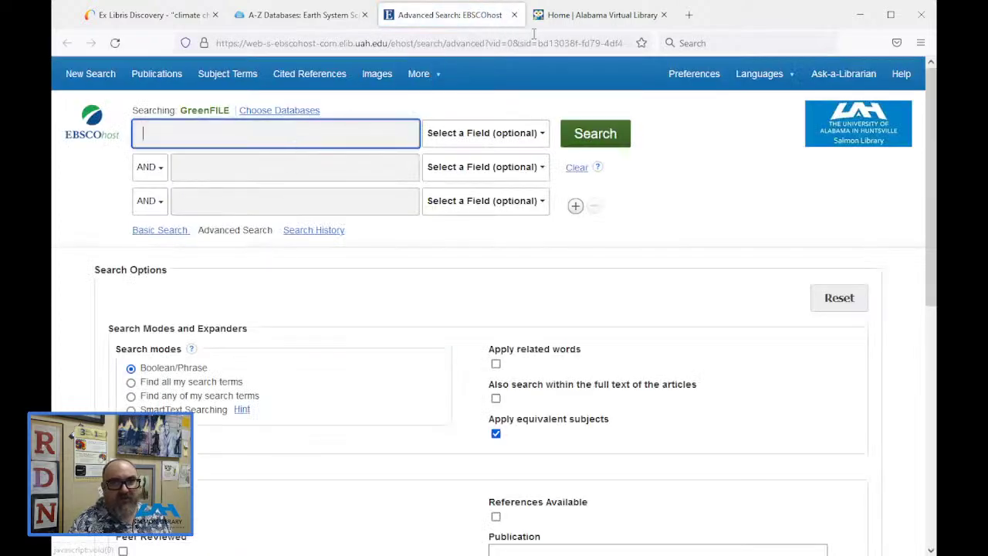
click(514, 15)
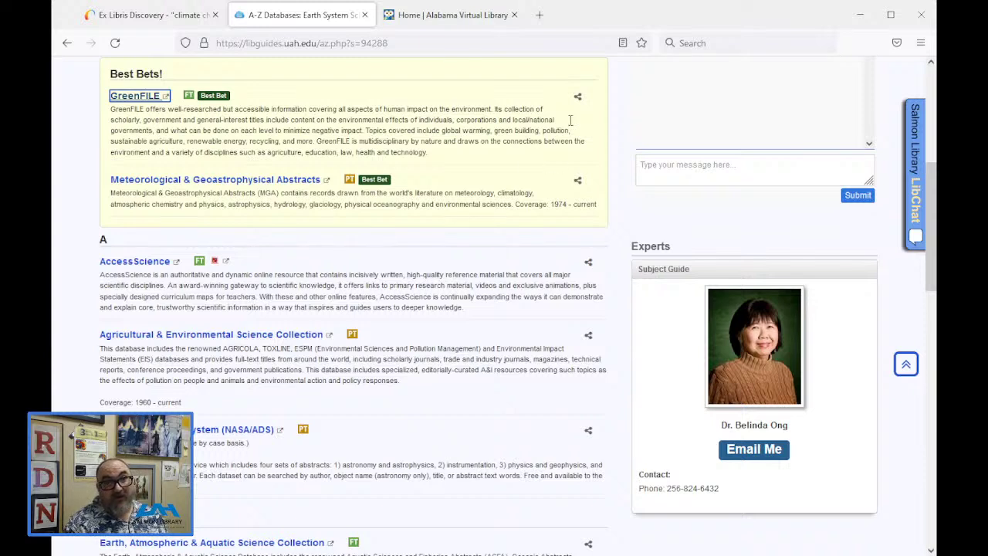
- Switch to the Alabama Virtual Library and open Academic Search Premier from its College & University resources
click(457, 23)
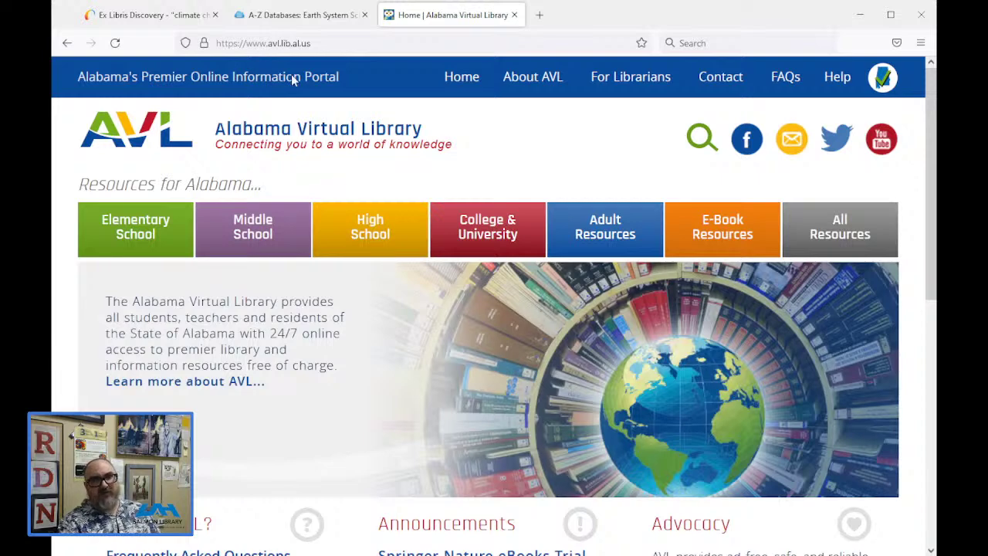
click(488, 229)
scroll(492, 254, down, 3)
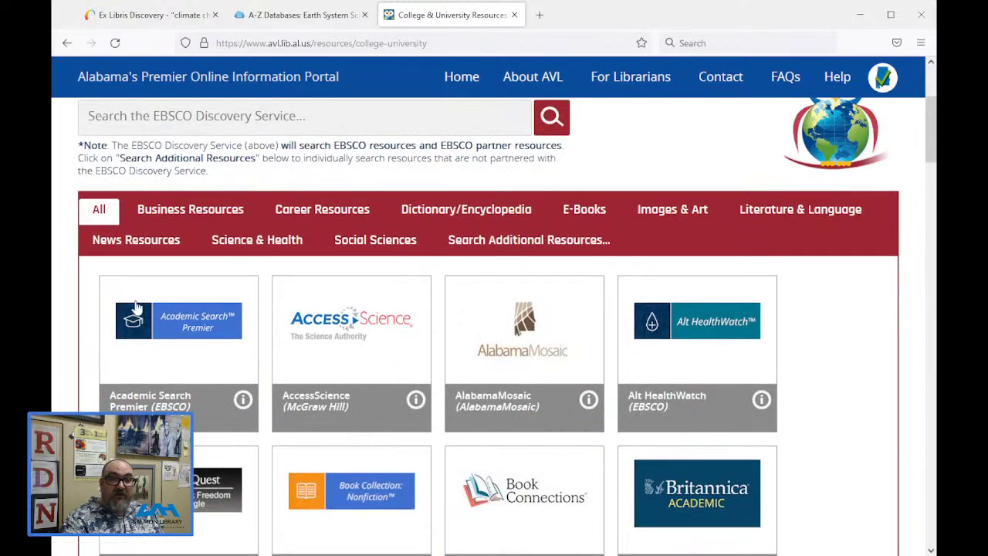
click(187, 345)
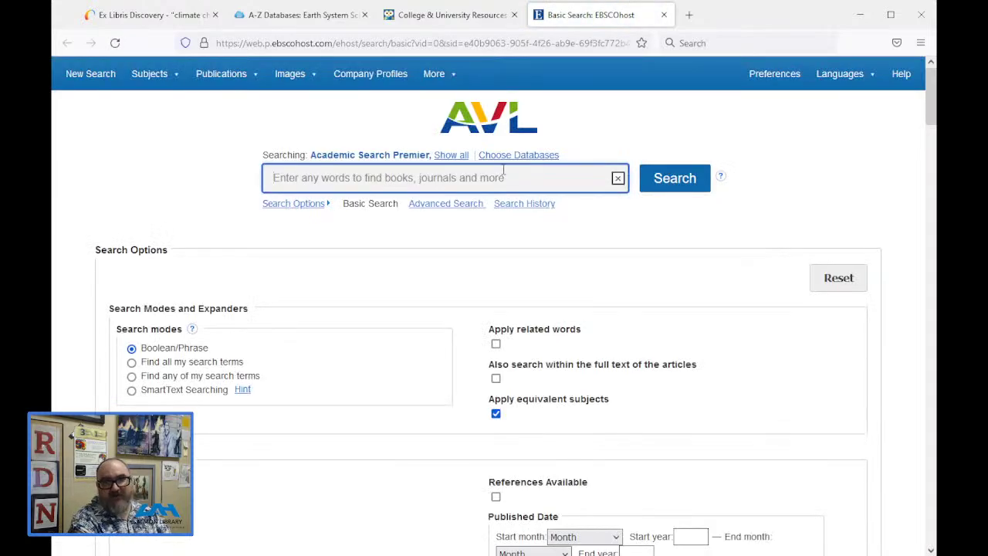
- Search Academic Search Premier for "climate change", highlight part of the result count and skim the first results
text(clima)
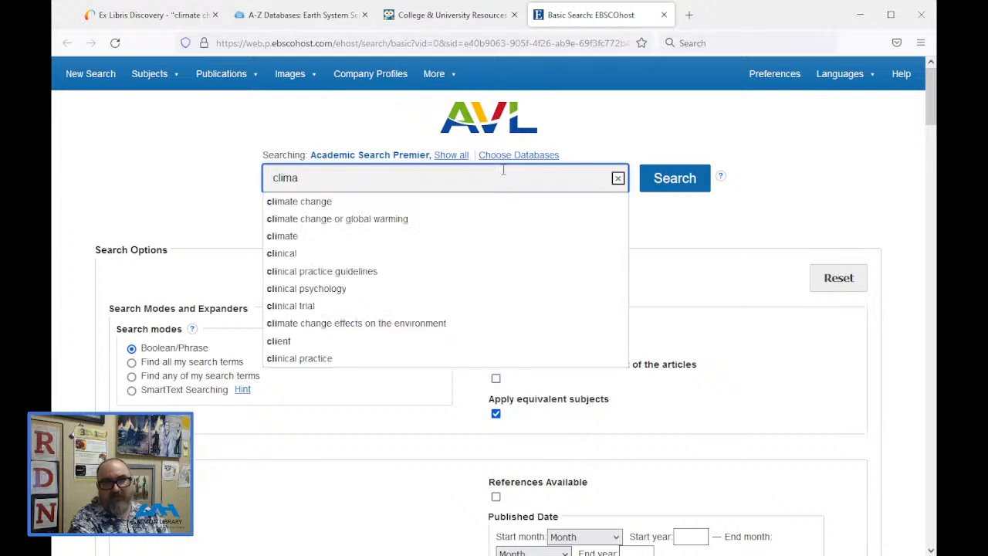
text(te change)
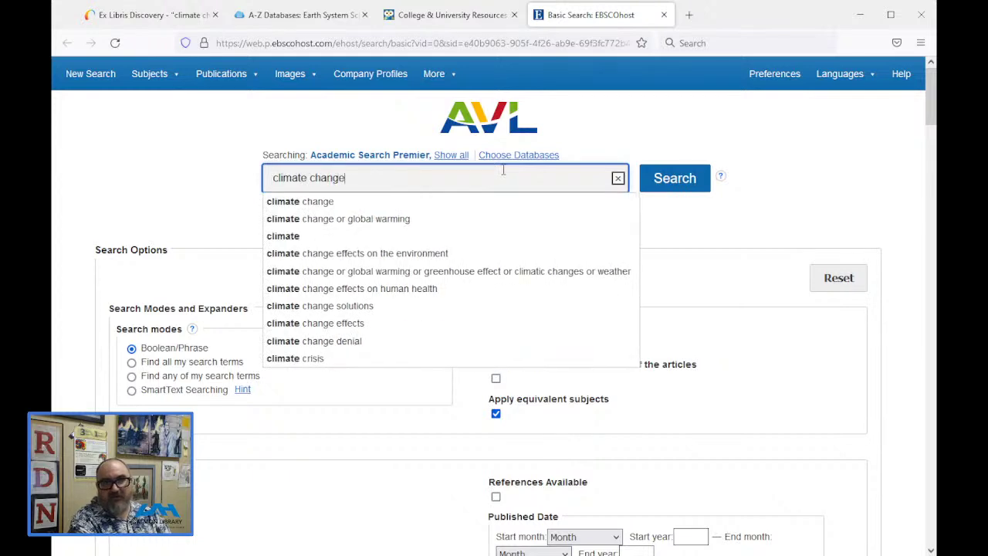
key(Return)
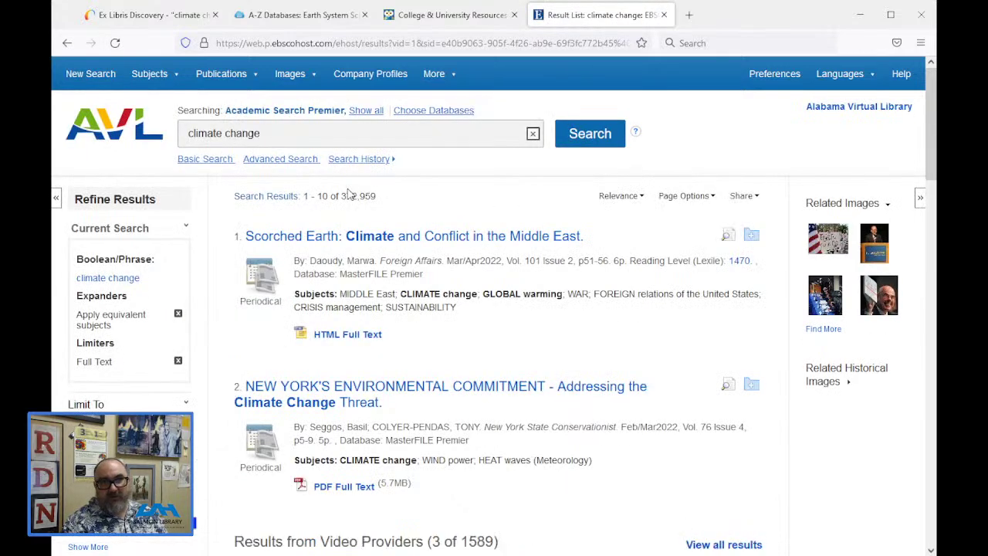
drag(357, 196, 340, 196)
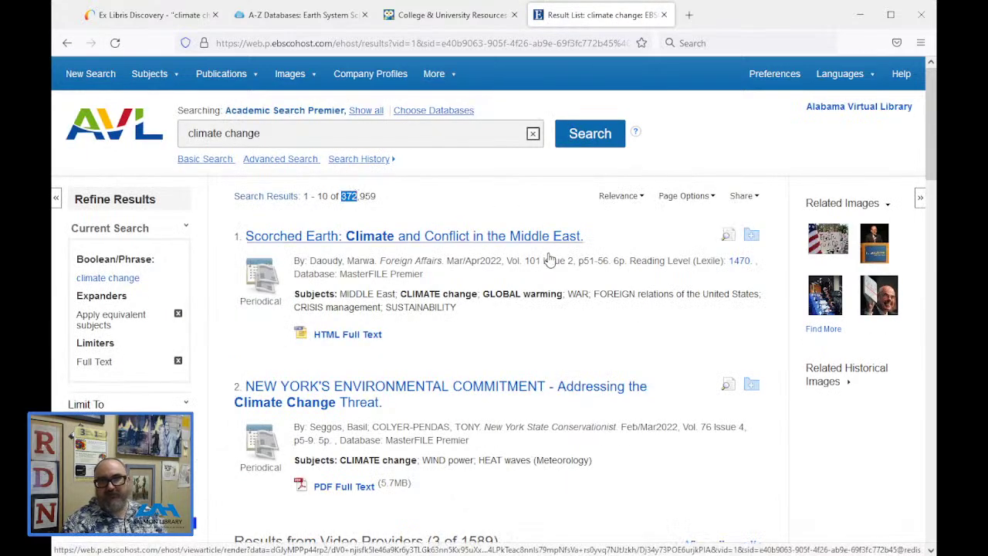
scroll(549, 260, down, 5)
scroll(549, 260, up, 3)
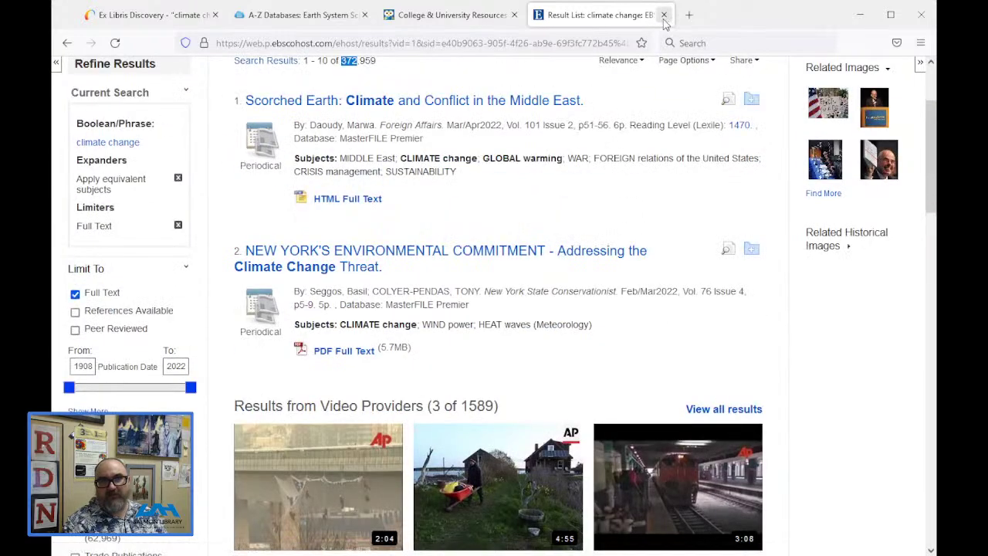
- Close the Academic Search Premier results and browse the College & University databases of the Alabama Virtual Library
click(664, 18)
scroll(439, 224, down, 3)
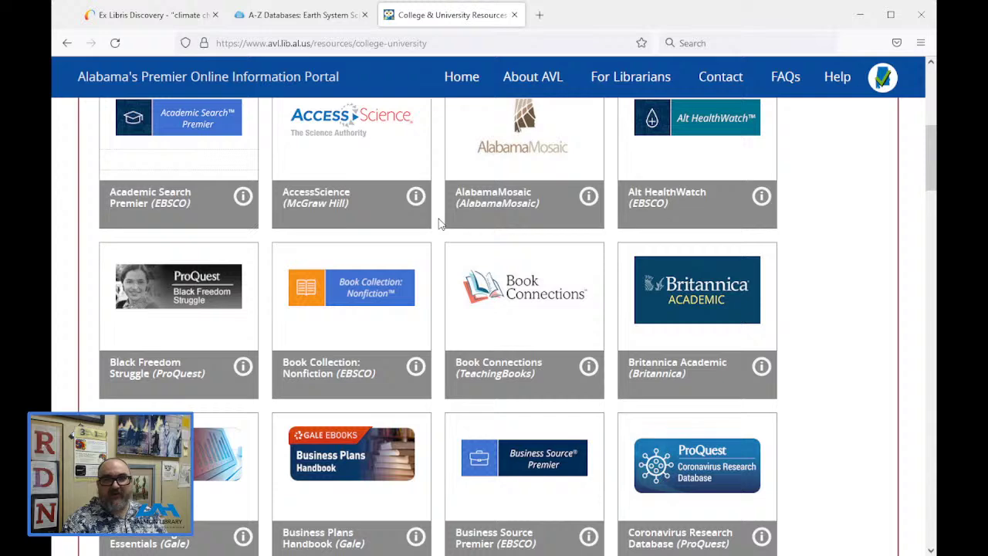
scroll(440, 224, down, 3)
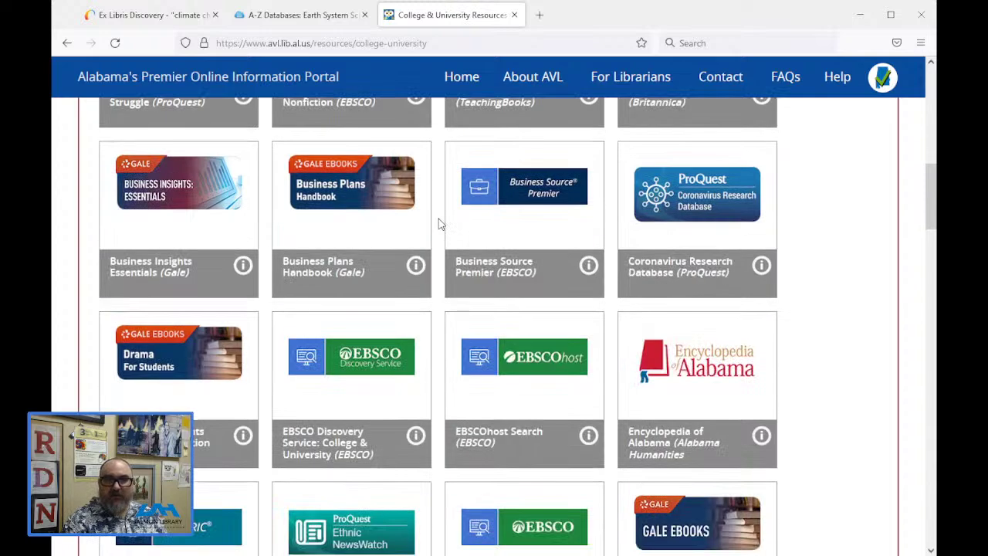
scroll(440, 224, down, 2)
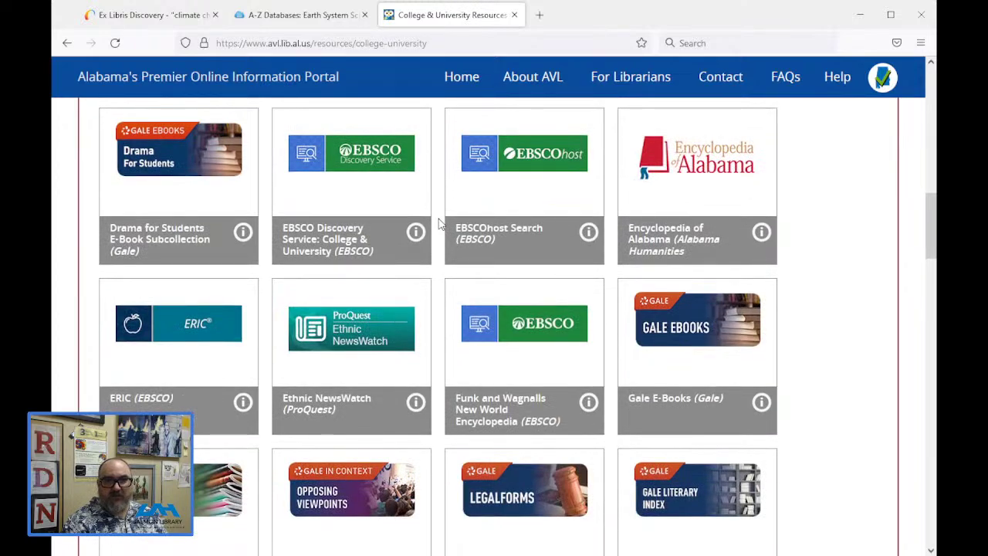
- Open the Gale In Context: Opposing Viewpoints database and show its list of issues to browse
click(350, 500)
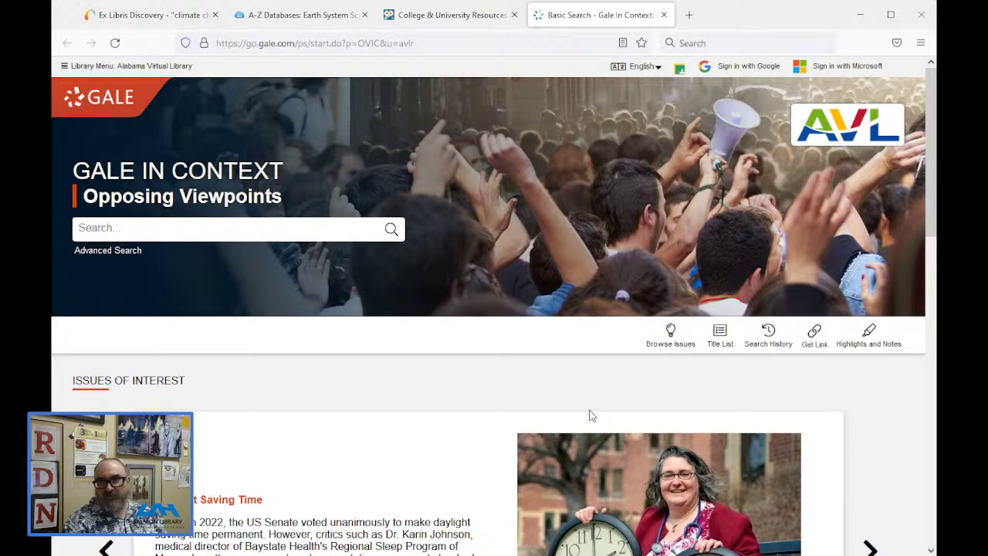
click(671, 335)
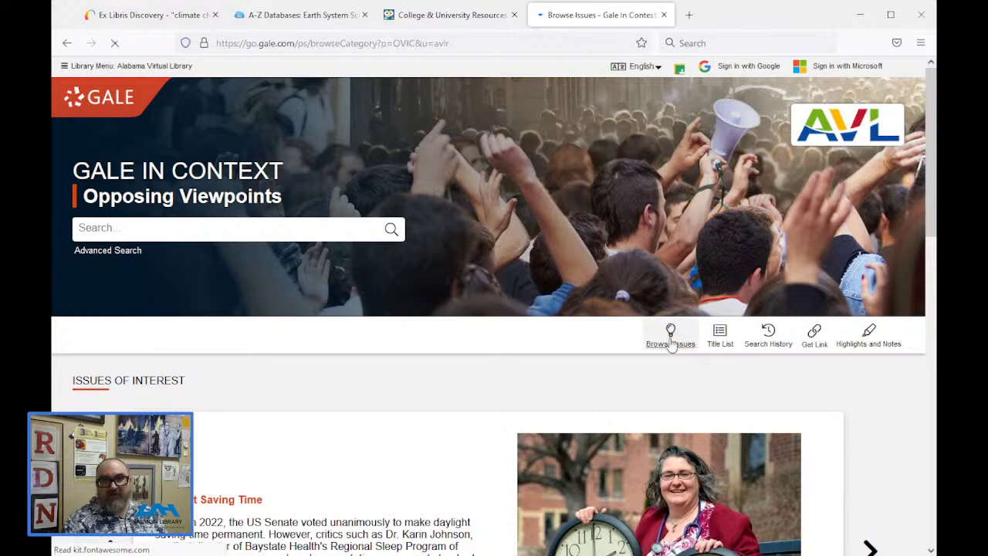
click(67, 43)
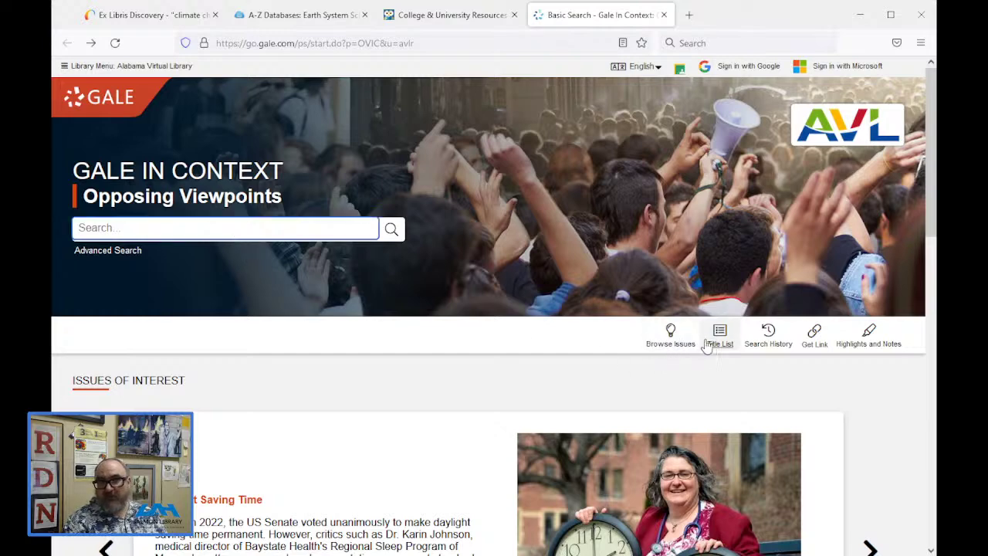
click(670, 335)
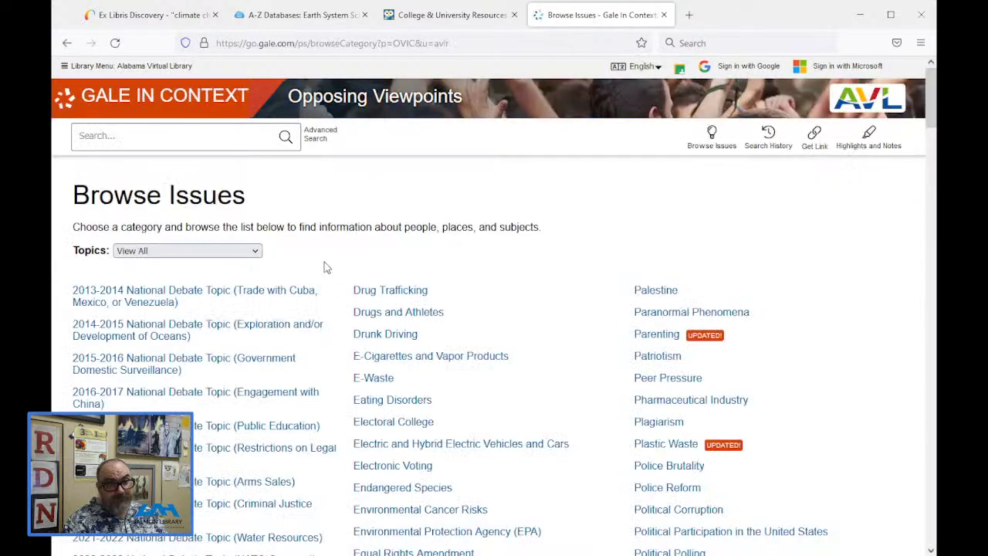
- Find Global Warming and Climate Change in the issues list, open its topic page and view the content categories
scroll(325, 267, down, 20)
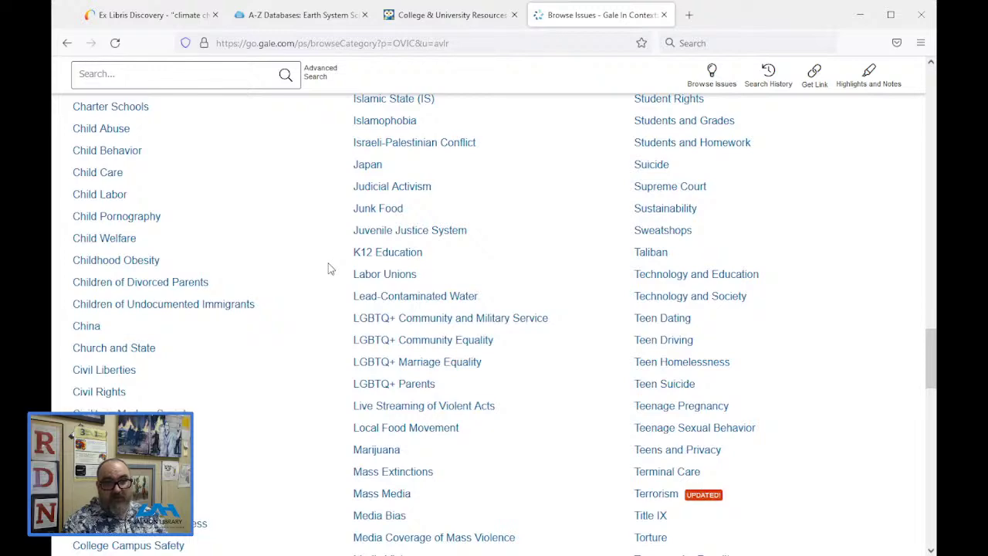
scroll(328, 267, up, 13)
scroll(348, 263, down, 5)
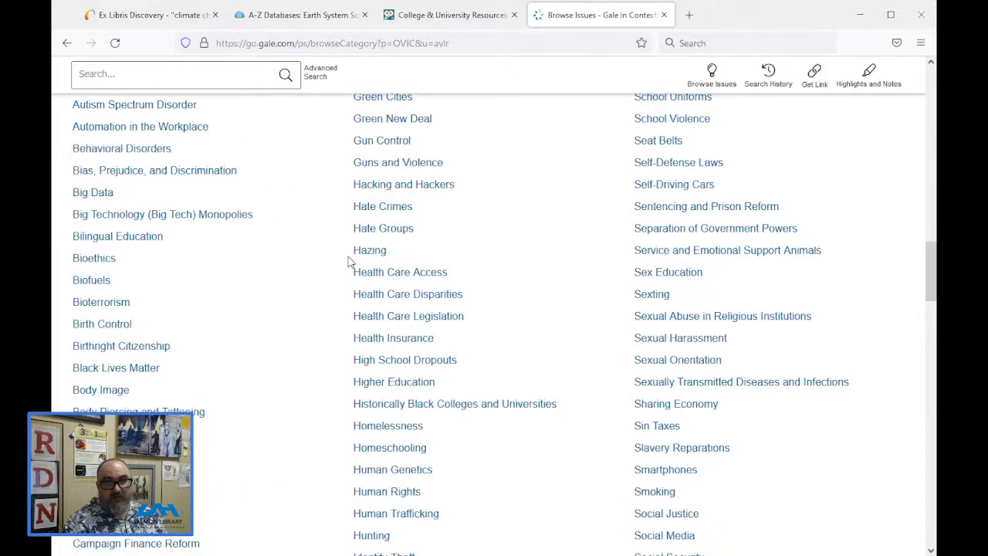
scroll(347, 262, up, 5)
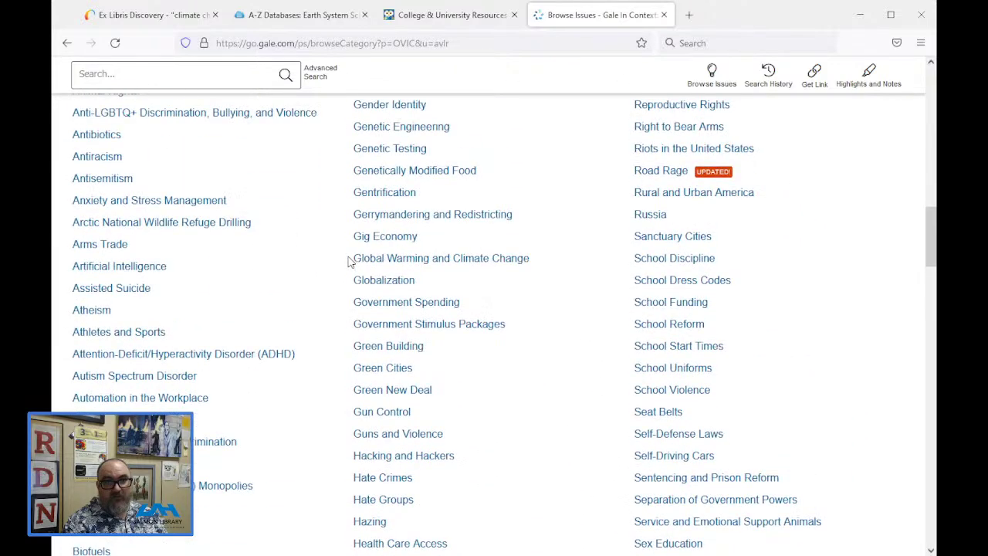
click(399, 263)
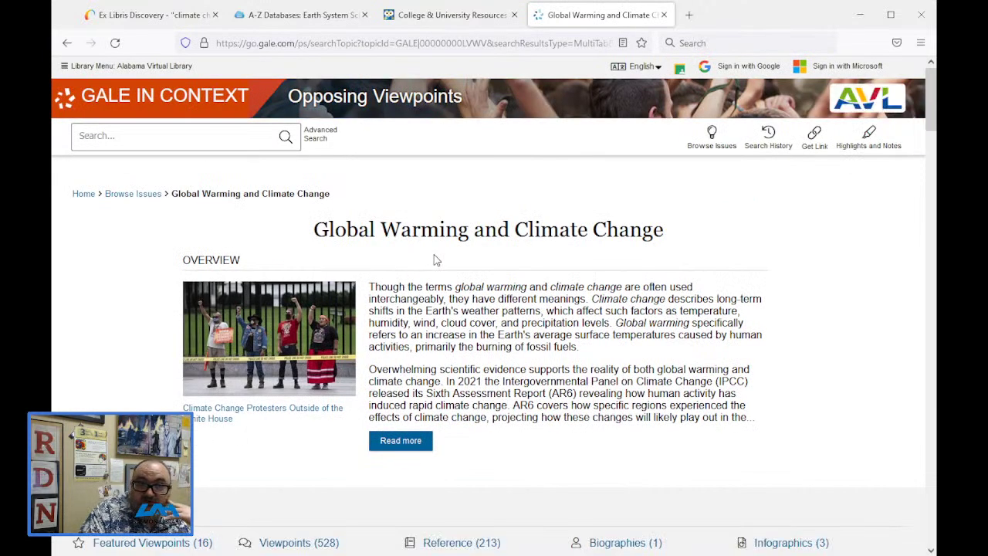
scroll(435, 260, down, 4)
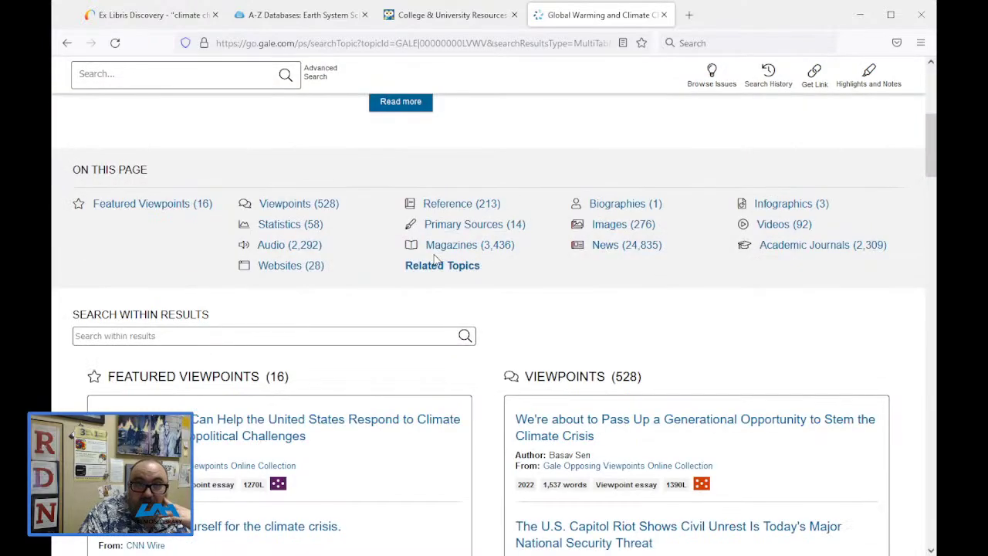
- Switch to the Salmon Library catalog, start a new library search and search for "climate"
click(308, 15)
scroll(622, 305, down, 4)
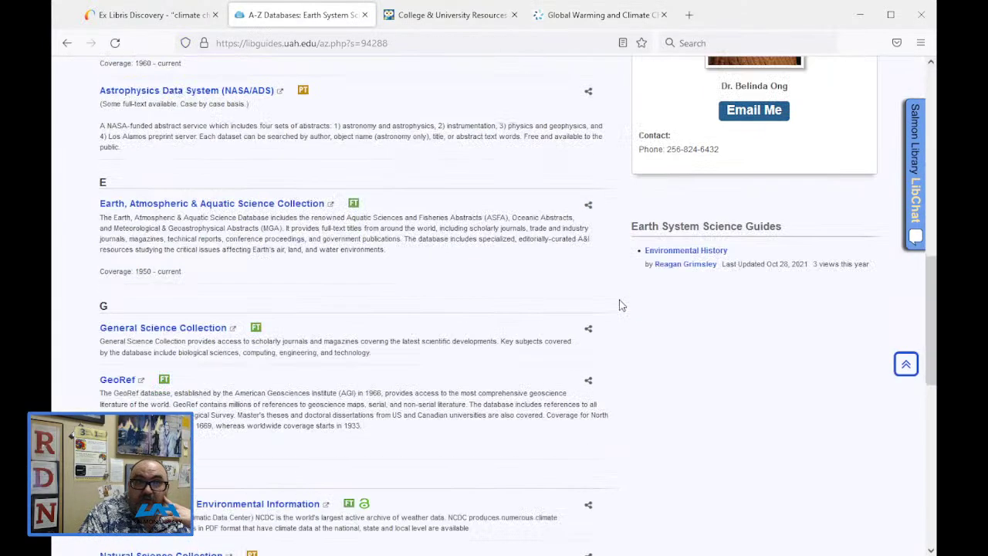
click(195, 16)
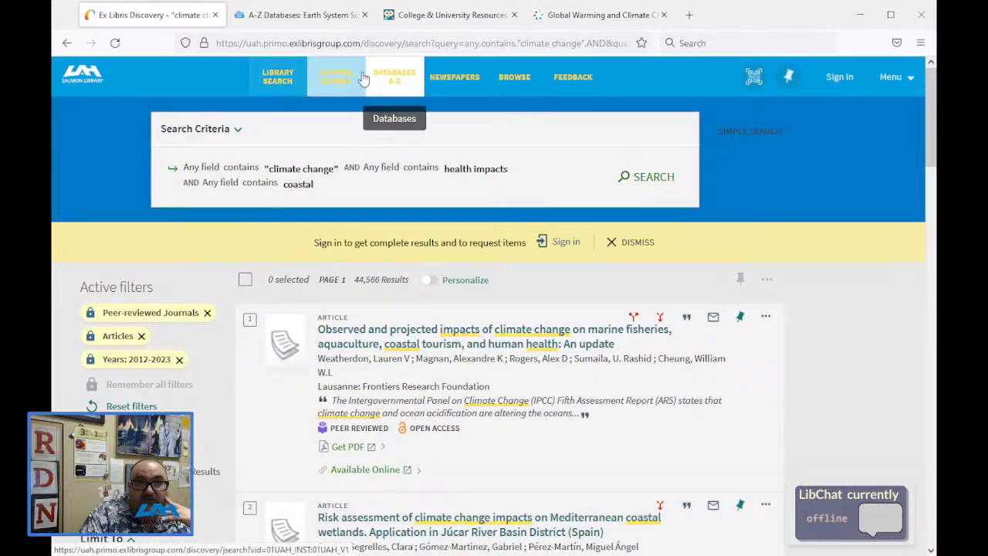
click(278, 78)
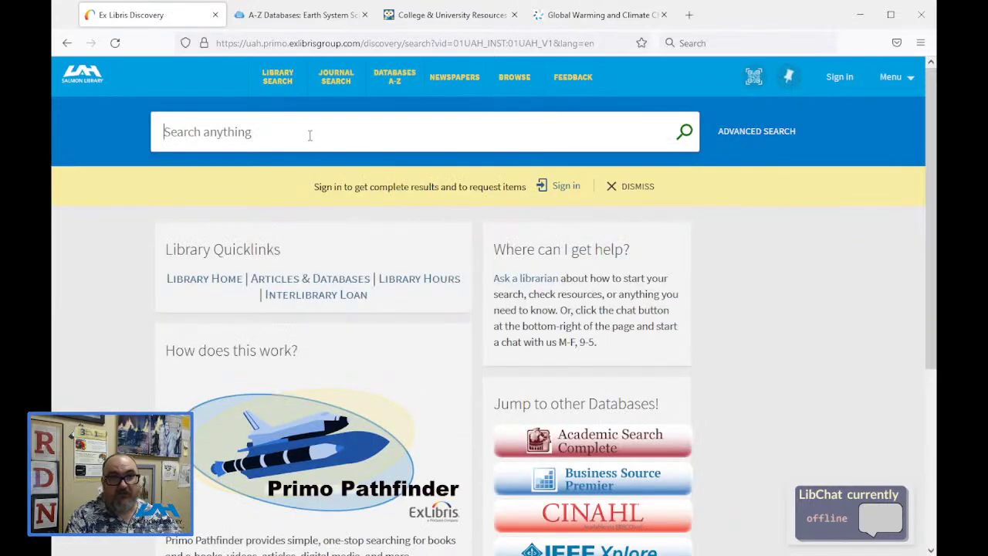
click(299, 148)
text(c)
text(climate)
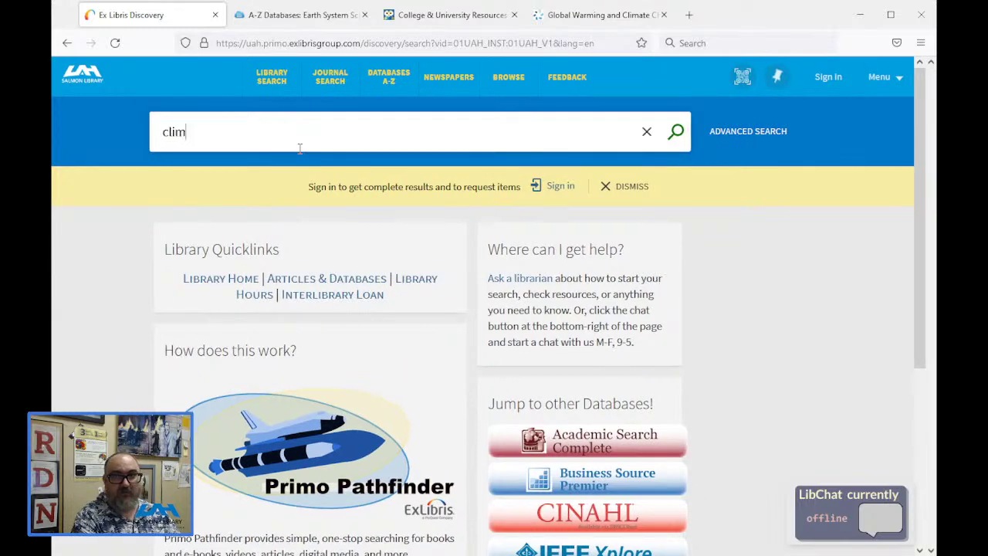
key(Return)
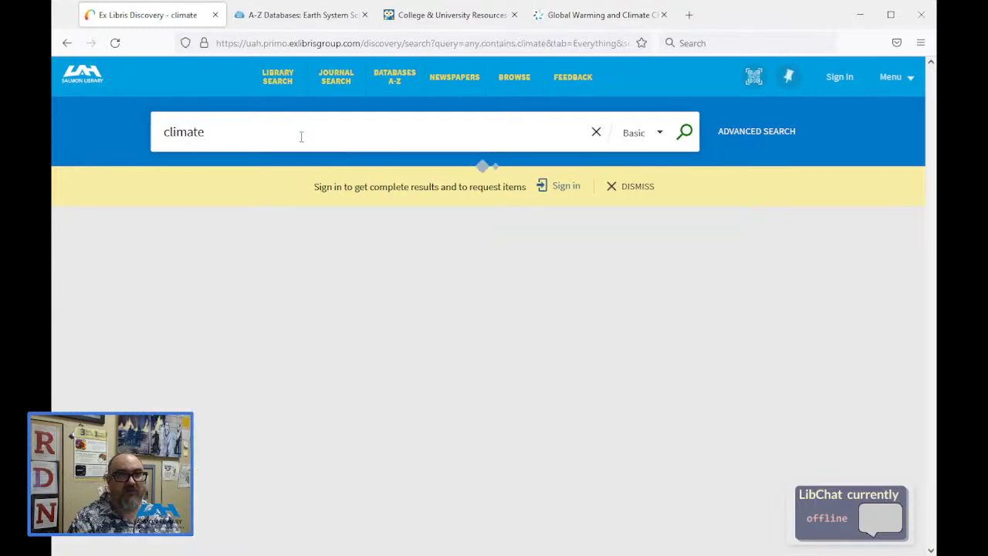
- Skim the results, extend the search to "climate change" and expand the About the Topic overview
scroll(301, 139, down, 5)
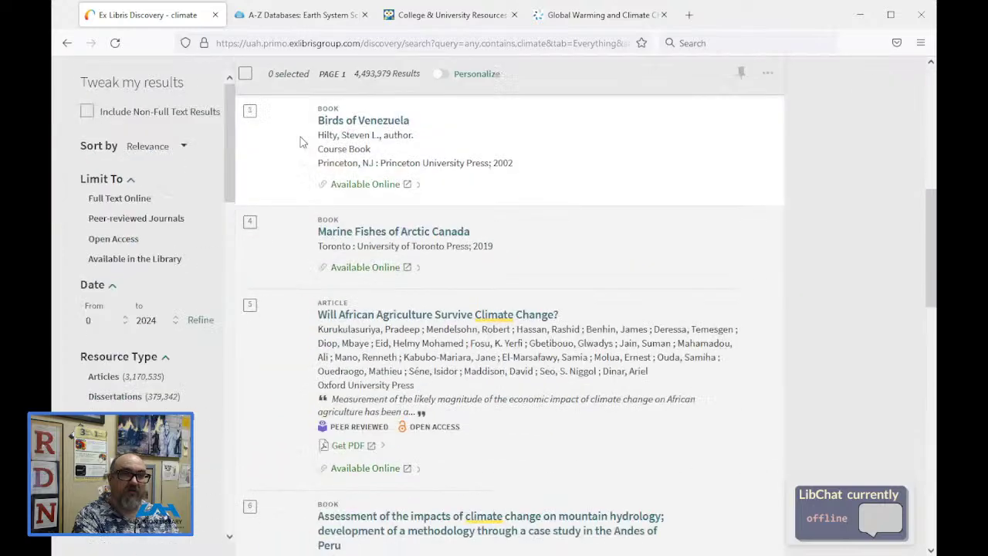
scroll(301, 141, up, 10)
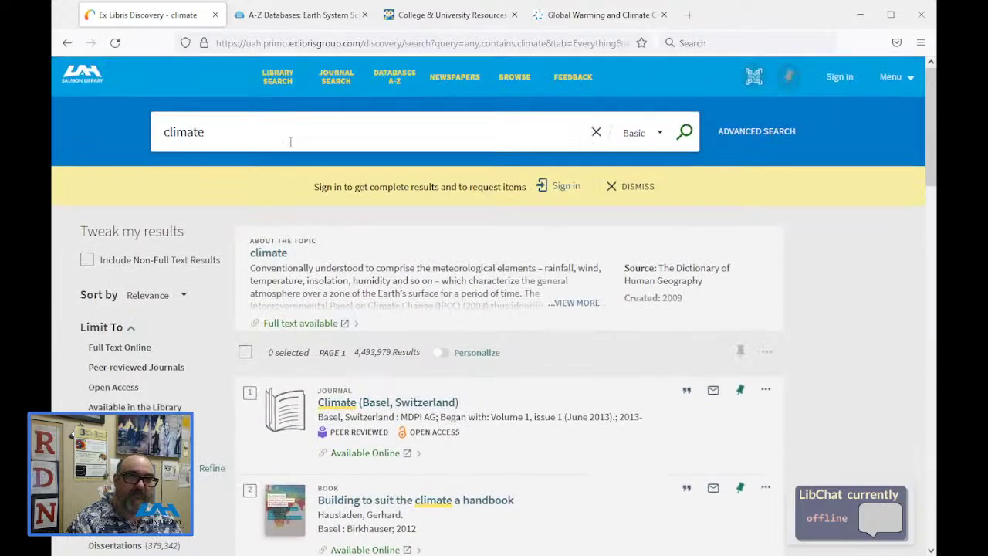
click(297, 146)
text(change)
key(Return)
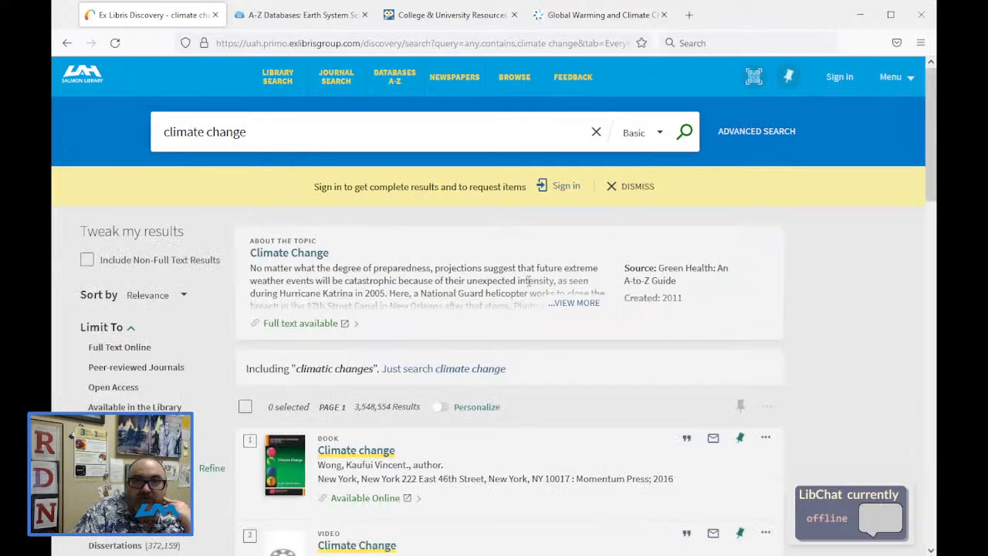
click(575, 303)
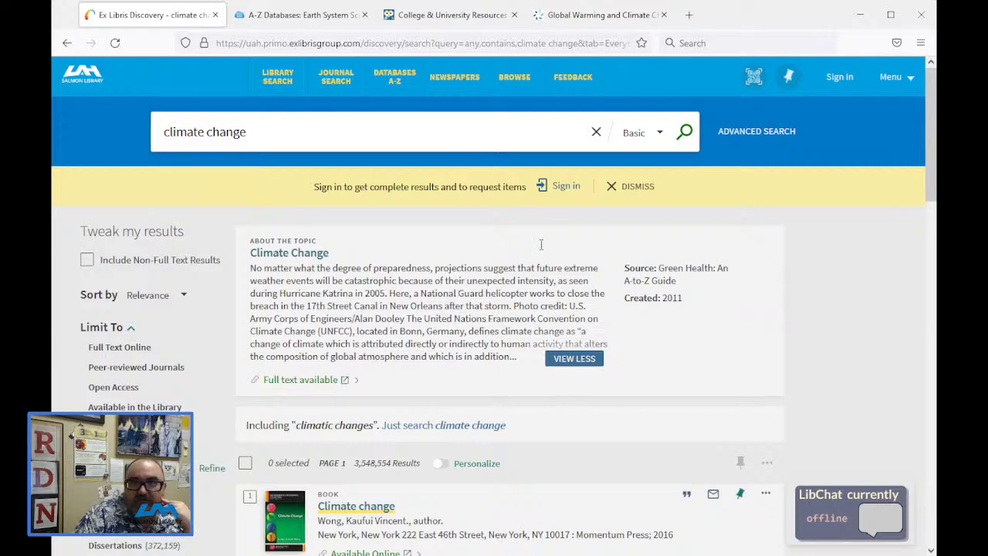
- Return to the Gale Global Warming and Climate Change page, highlight part of the overview and check the content categories and viewpoints
click(564, 23)
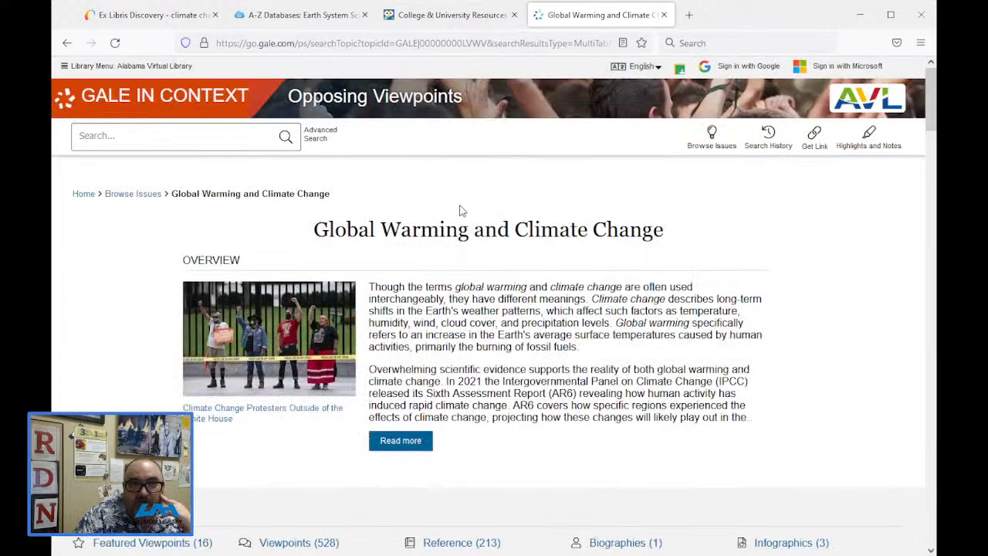
drag(437, 275, 613, 360)
click(613, 360)
scroll(512, 320, down, 5)
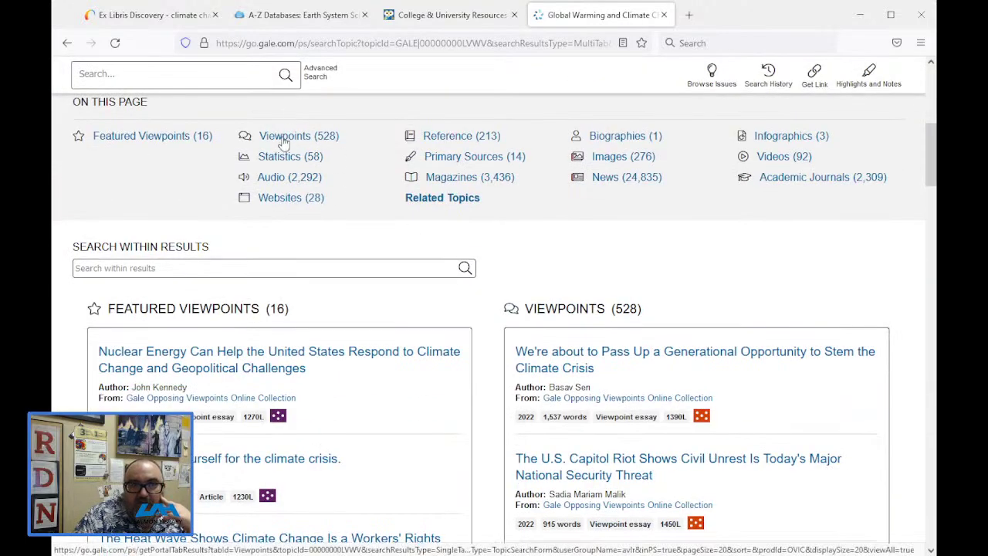
scroll(363, 286, down, 2)
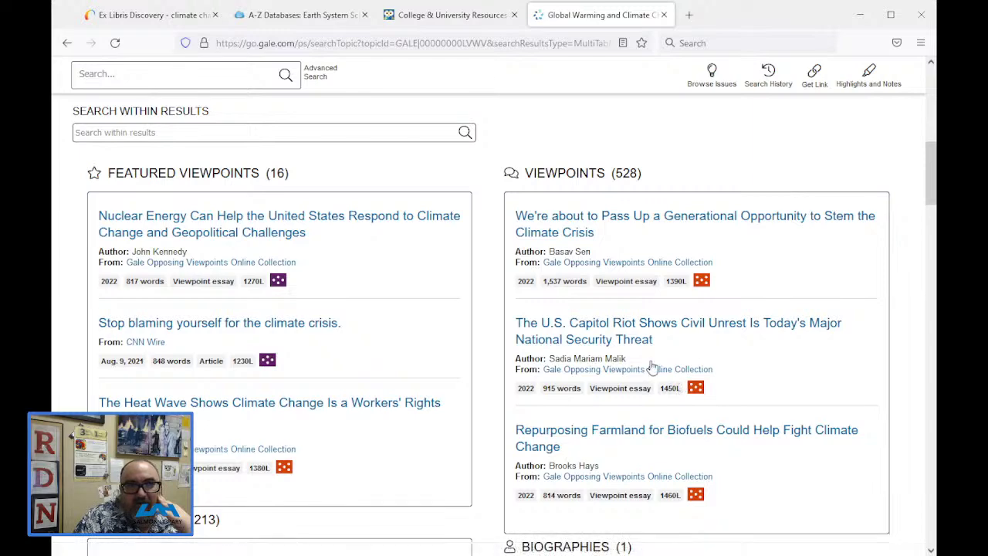
- Examine the topic page's source sections from Viewpoints through Academic Journals and Websites to Related Topics, and return to the category list
scroll(626, 392, down, 1)
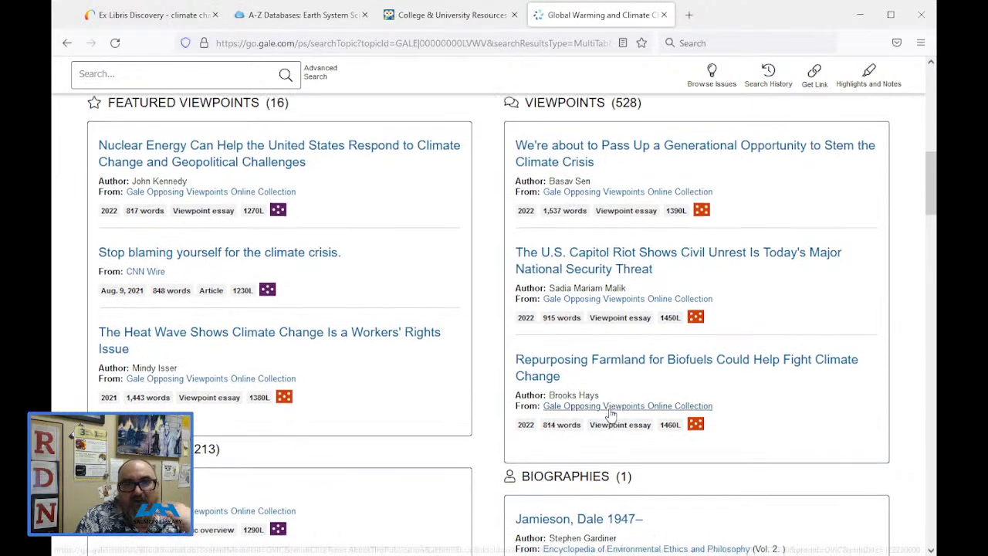
scroll(617, 405, down, 2)
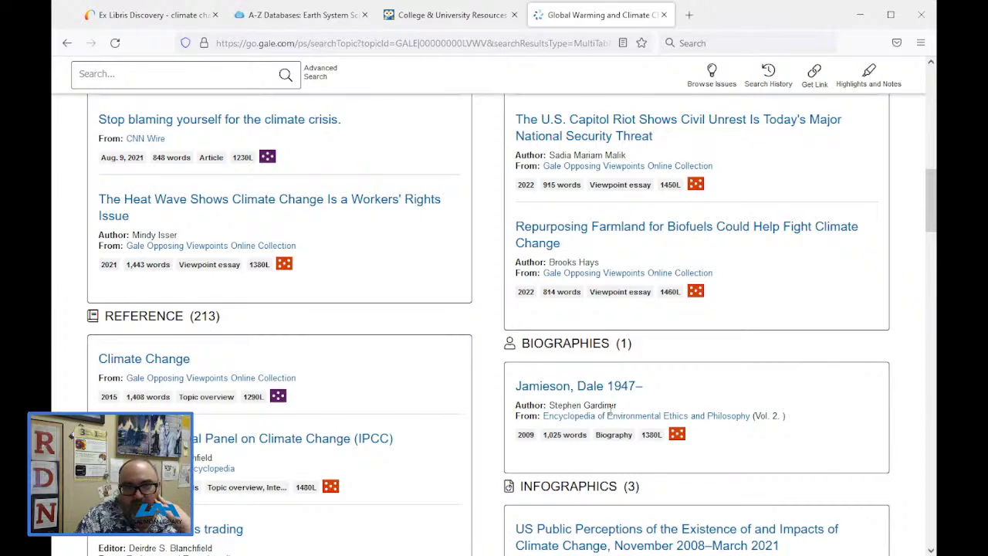
scroll(610, 409, down, 2)
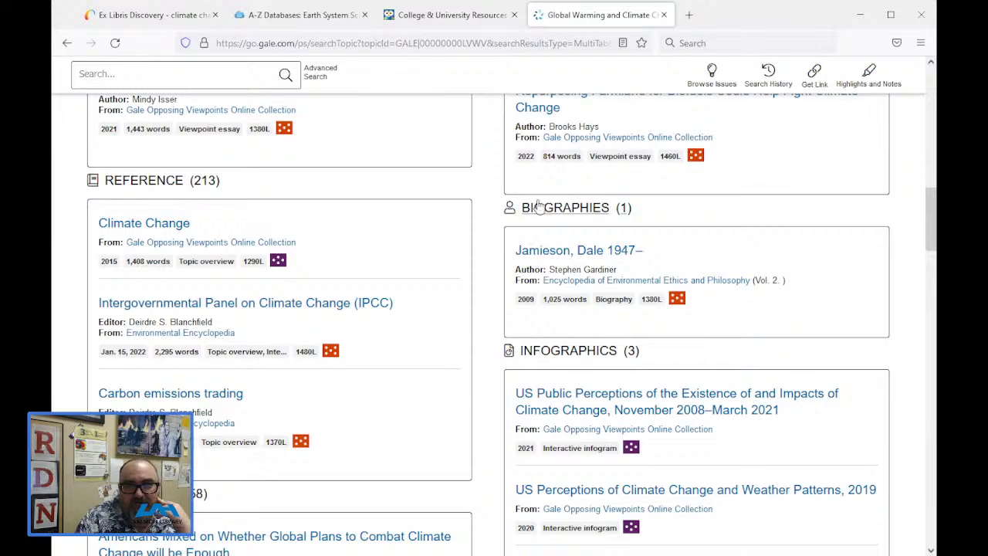
scroll(620, 375, down, 3)
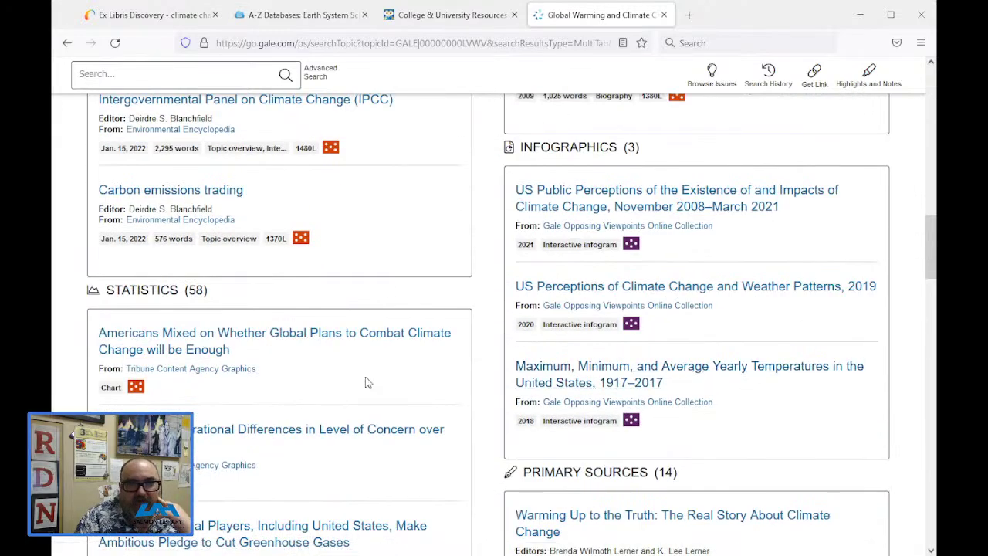
scroll(368, 383, down, 4)
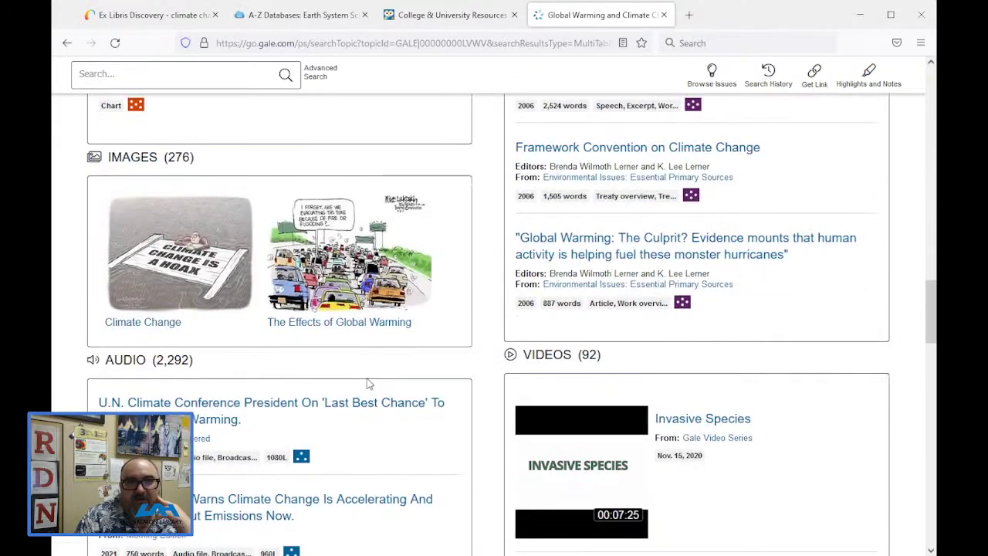
scroll(458, 286, down, 3)
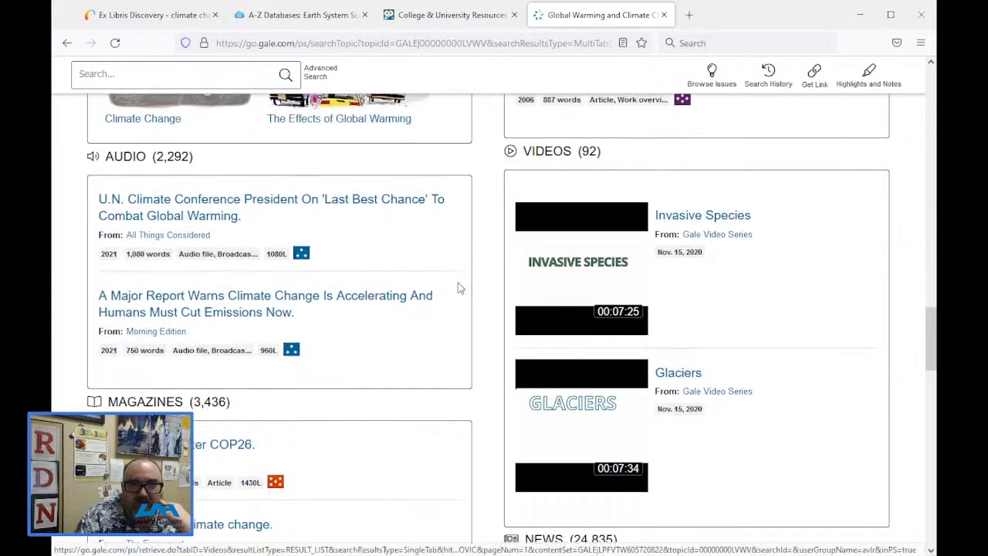
scroll(728, 247, down, 4)
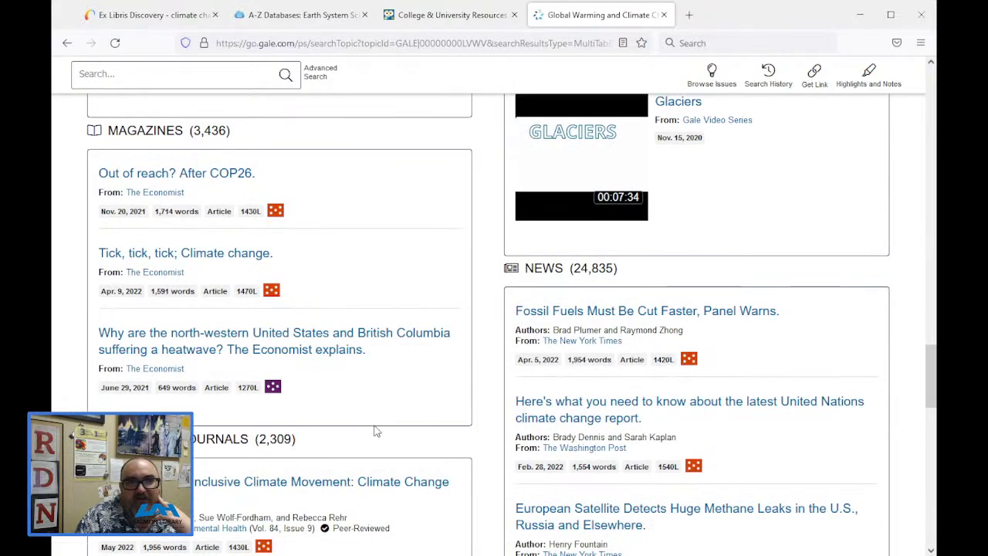
scroll(463, 347, down, 3)
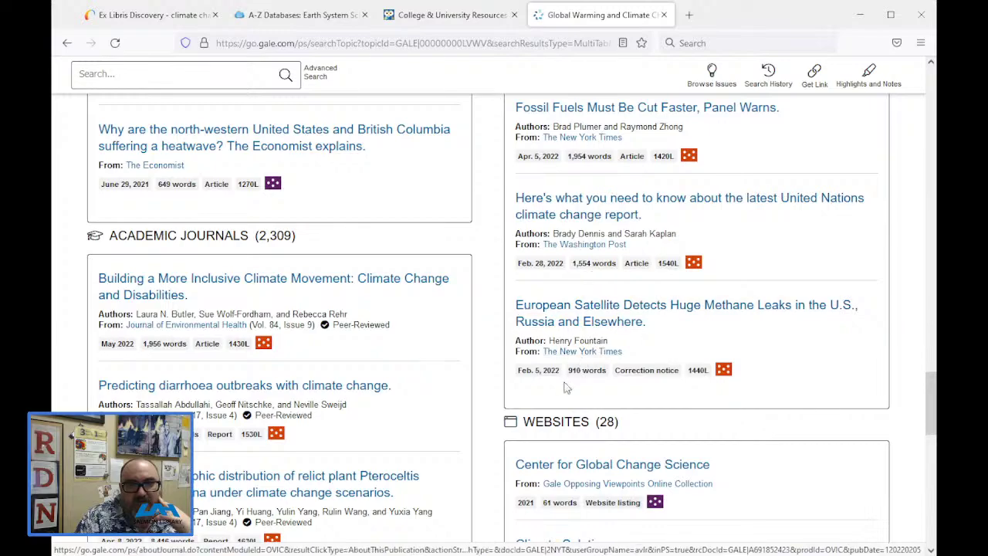
scroll(595, 268, down, 3)
scroll(552, 494, down, 5)
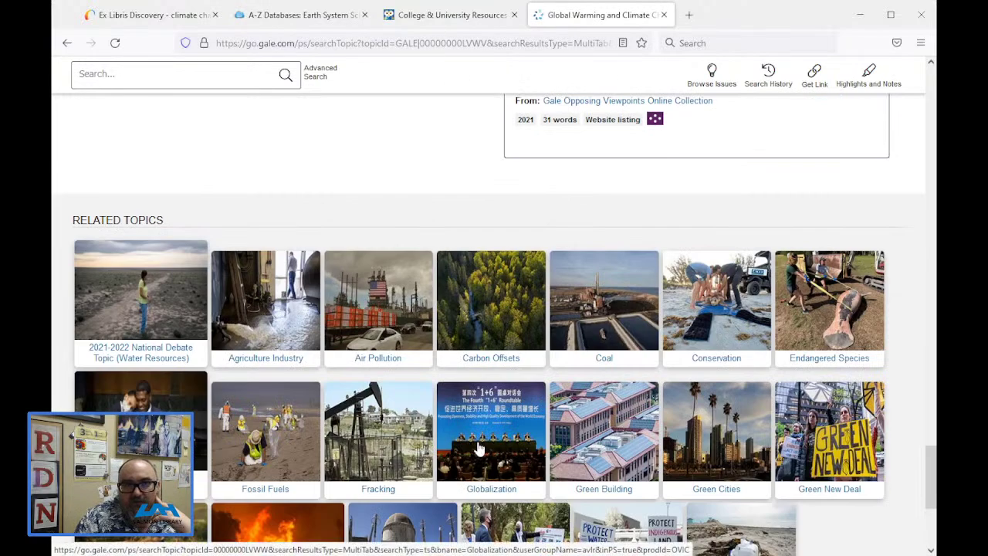
scroll(478, 450, down, 3)
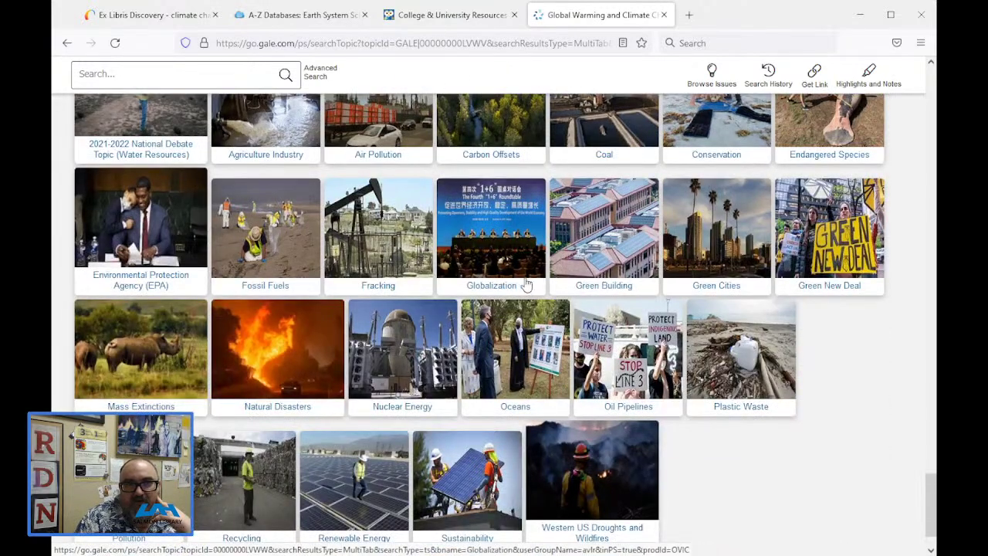
scroll(579, 482, up, 2)
scroll(579, 482, up, 20)
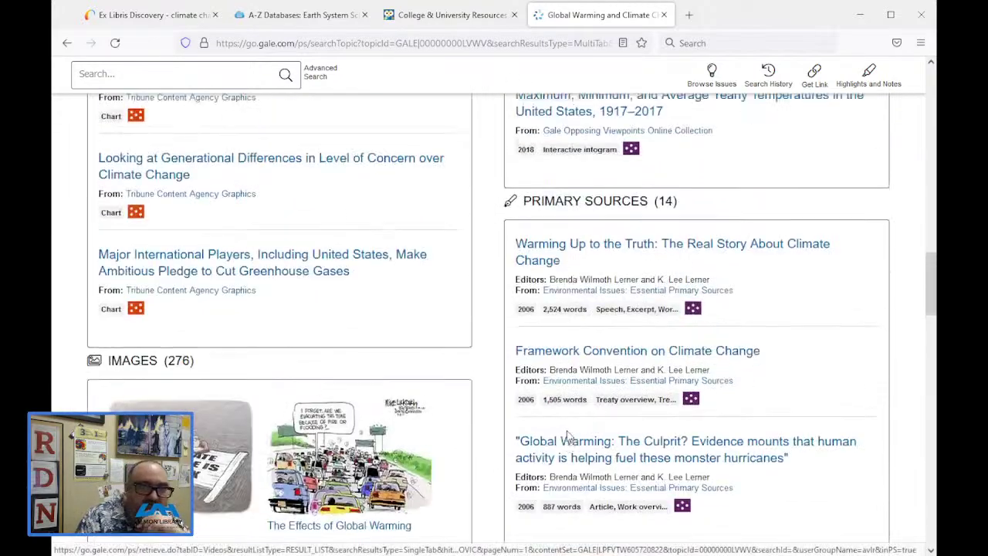
scroll(569, 432, up, 5)
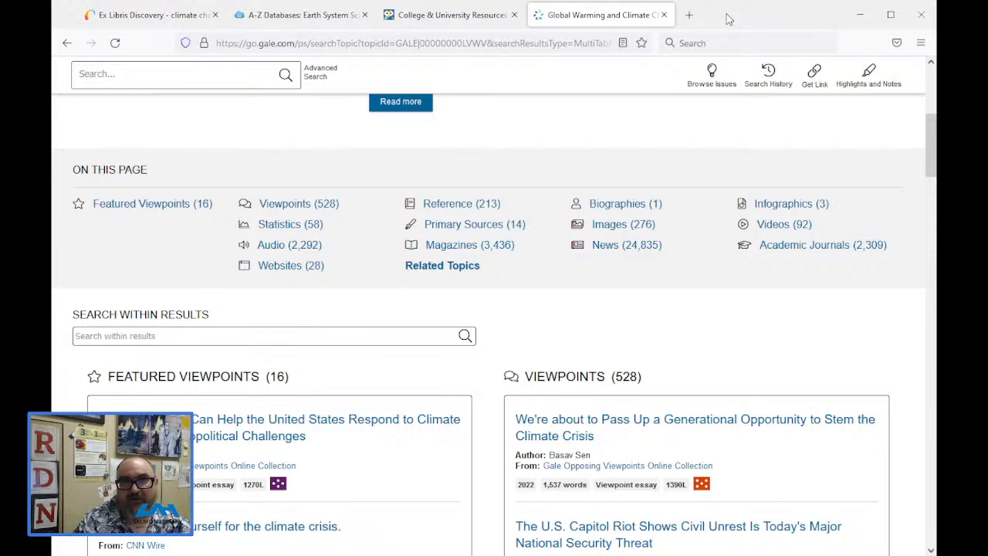
- Close the Gale Opposing Viewpoints topic page and return to the Alabama Virtual Library's College & University resources
click(451, 25)
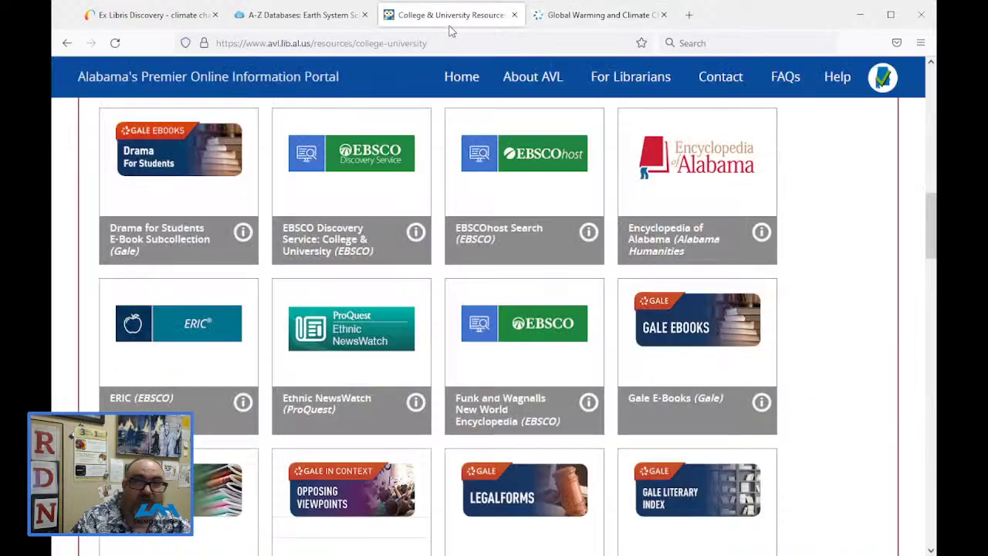
click(599, 6)
click(664, 14)
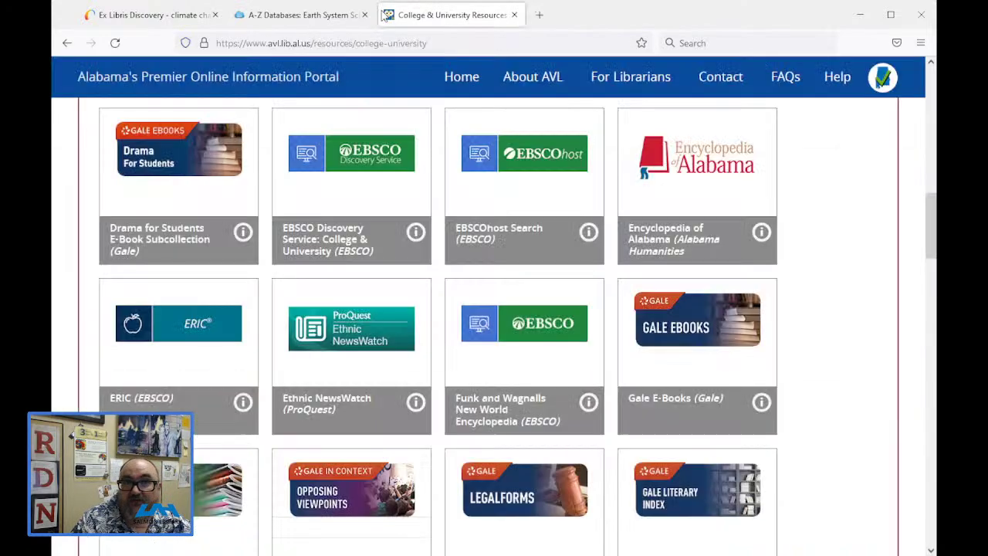
- Return to the Salmon Library A-Z Databases page, reset the subject filter to All Subjects and list the databases starting with O
click(297, 14)
scroll(409, 148, up, 10)
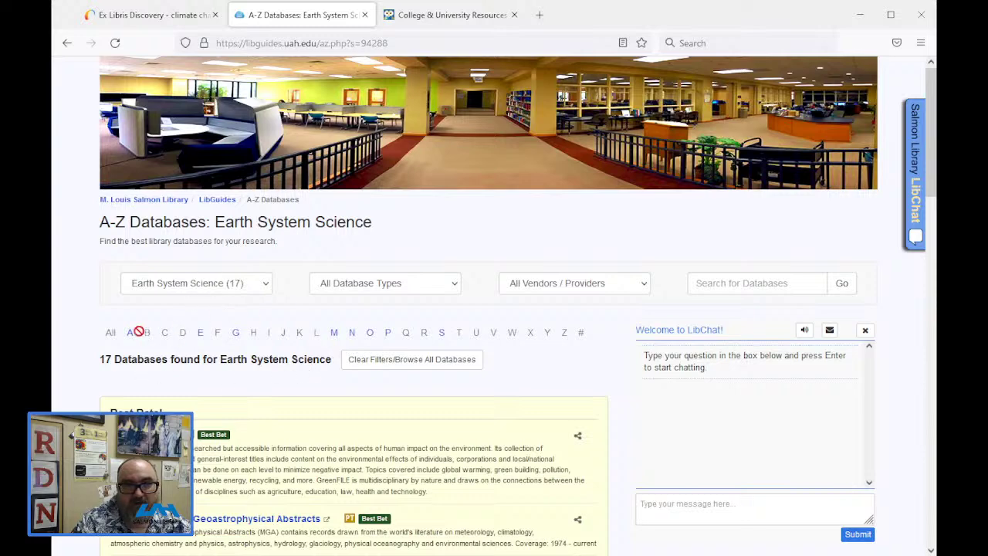
click(246, 284)
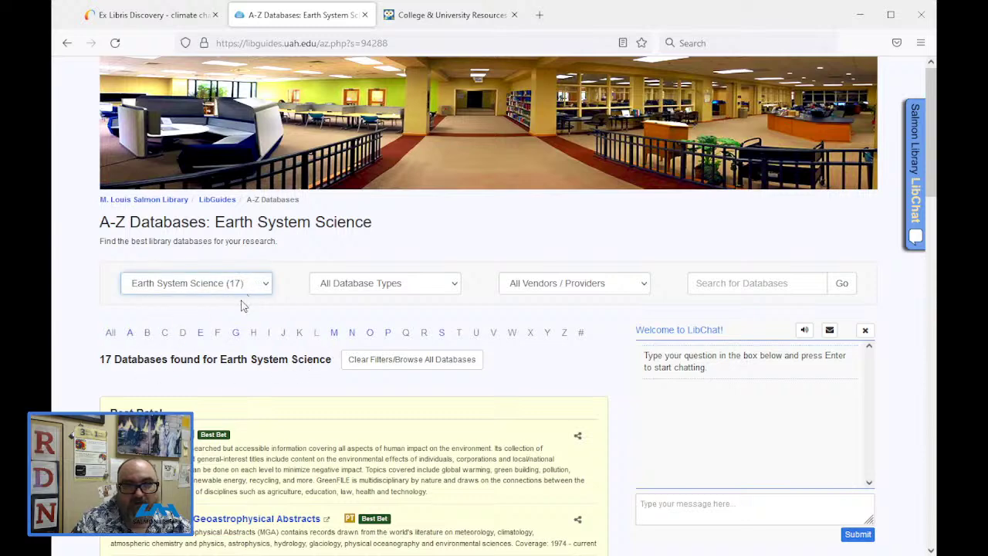
click(239, 315)
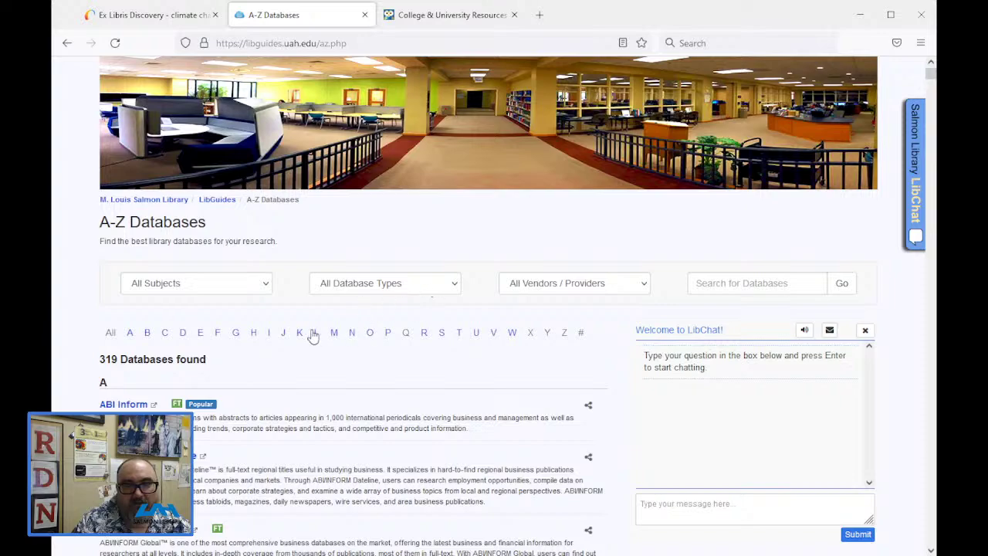
click(370, 337)
- Look through the O databases and the Popular Databases for Opposing Viewpoints in Context and open it
scroll(370, 336, down, 6)
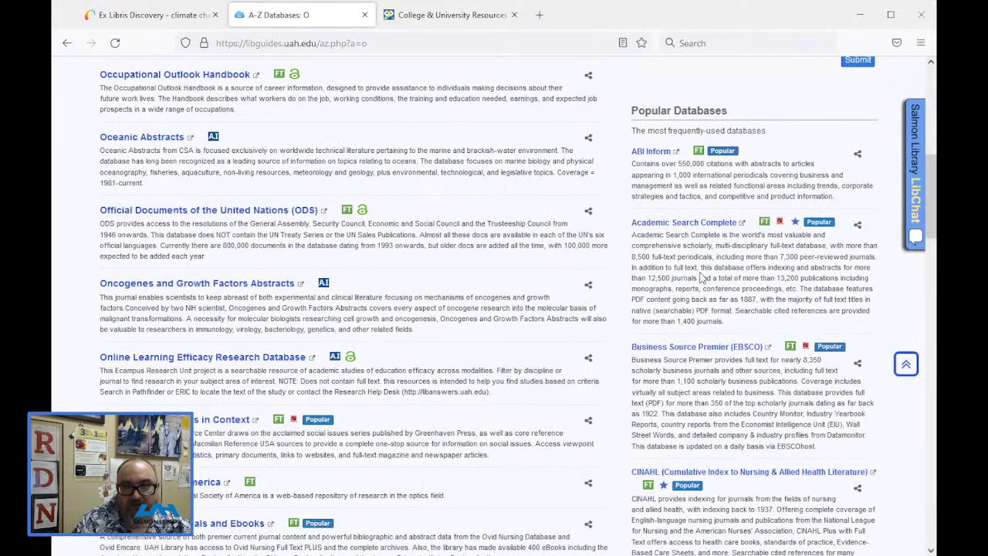
scroll(701, 276, down, 10)
scroll(696, 306, up, 5)
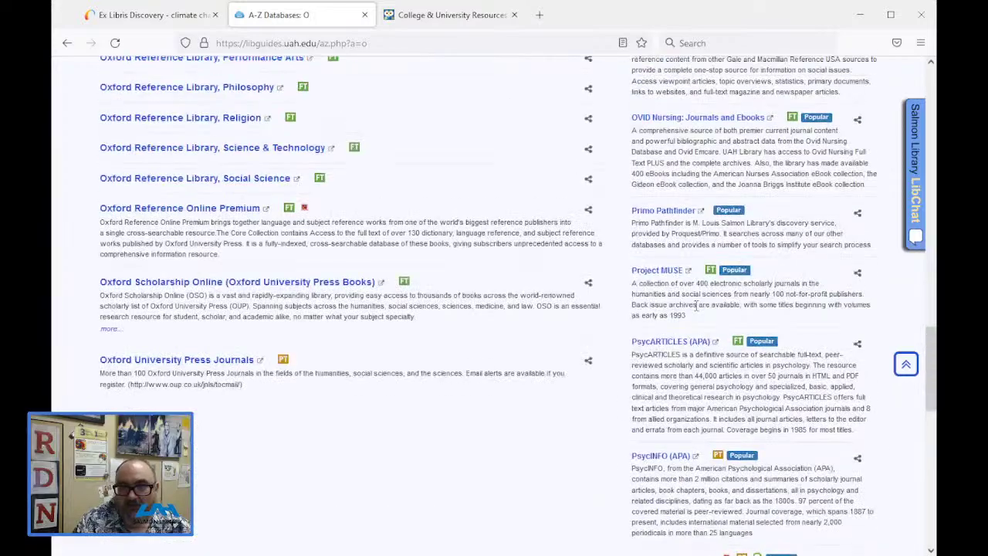
scroll(696, 306, up, 3)
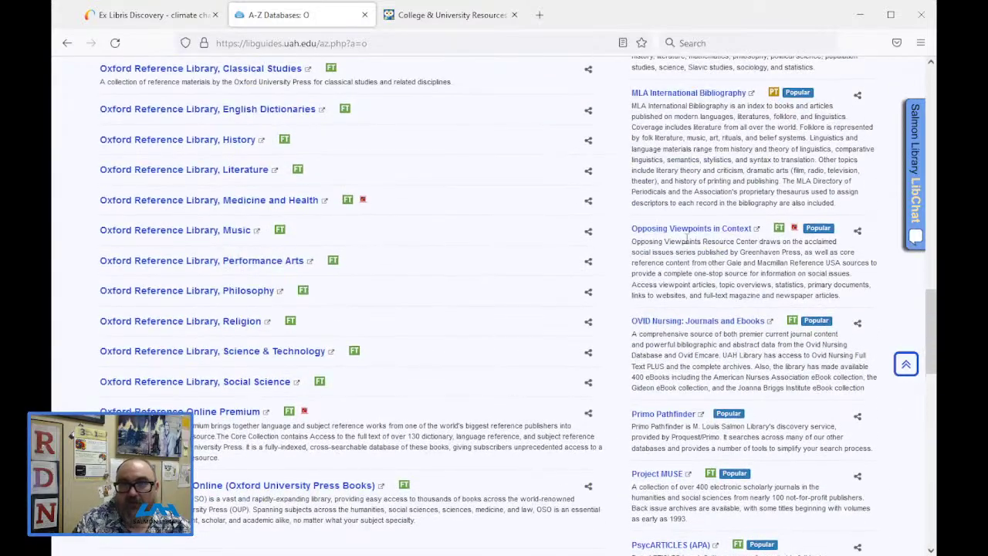
click(689, 229)
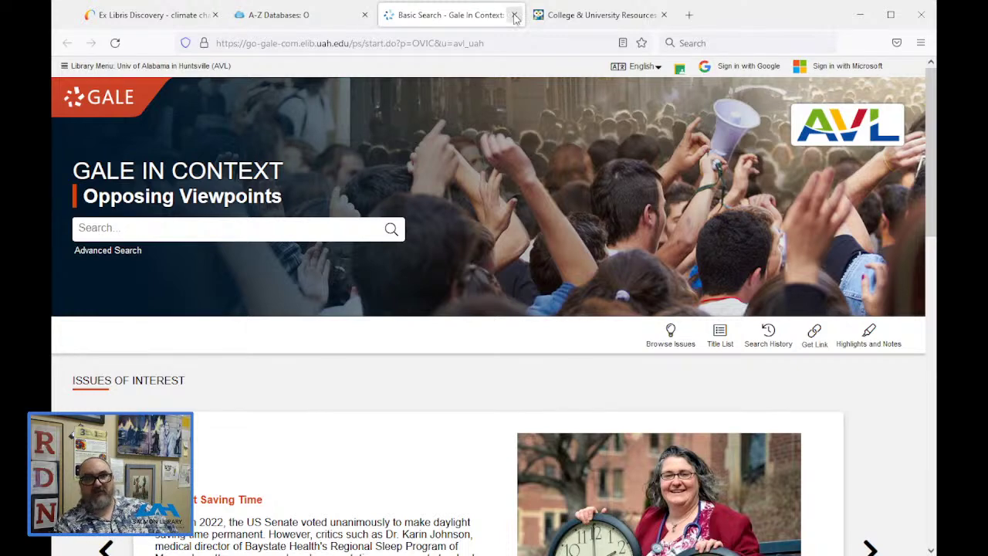
- Close the Opposing Viewpoints, College & University Resources and A-Z Databases pages, and advance the Prezi past the Open Access Journals slide
click(515, 15)
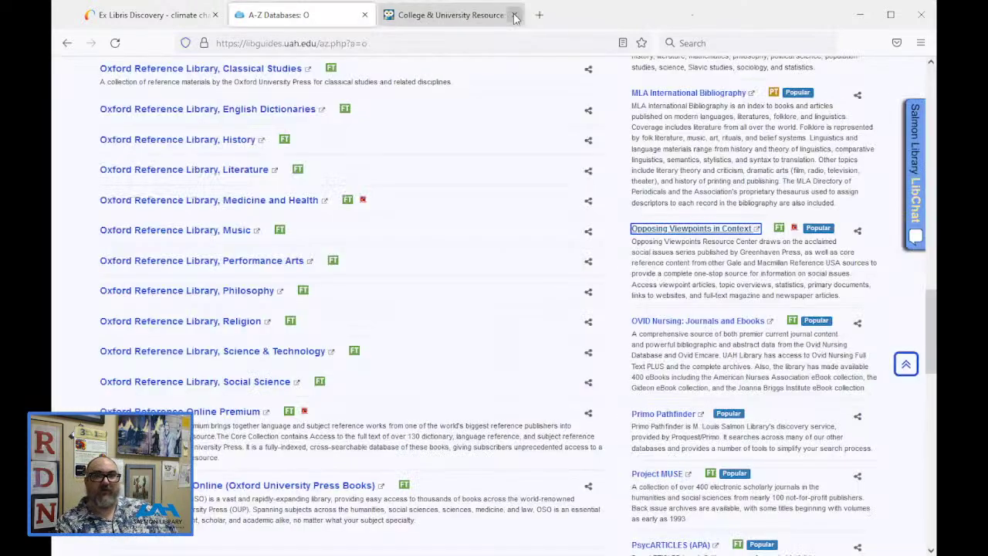
click(433, 21)
click(514, 15)
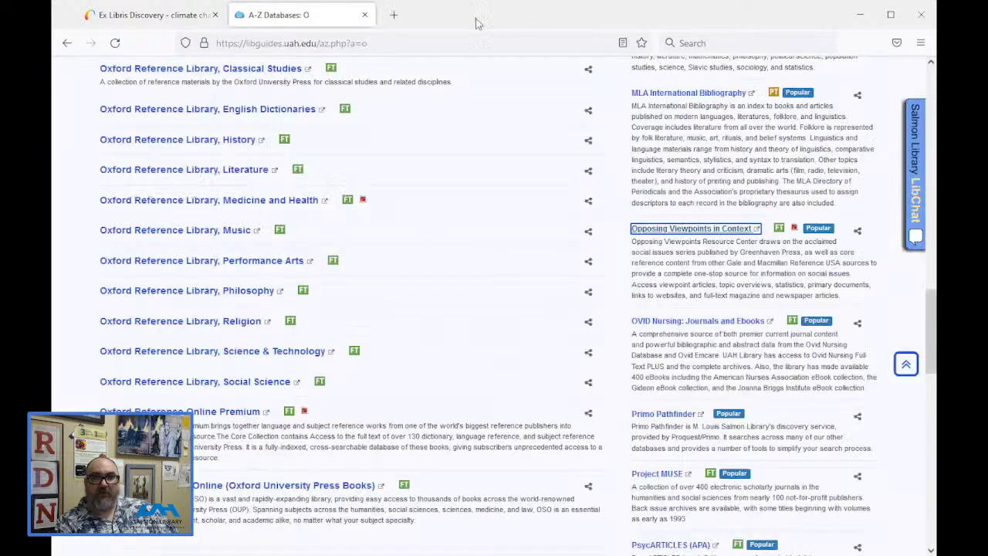
click(365, 15)
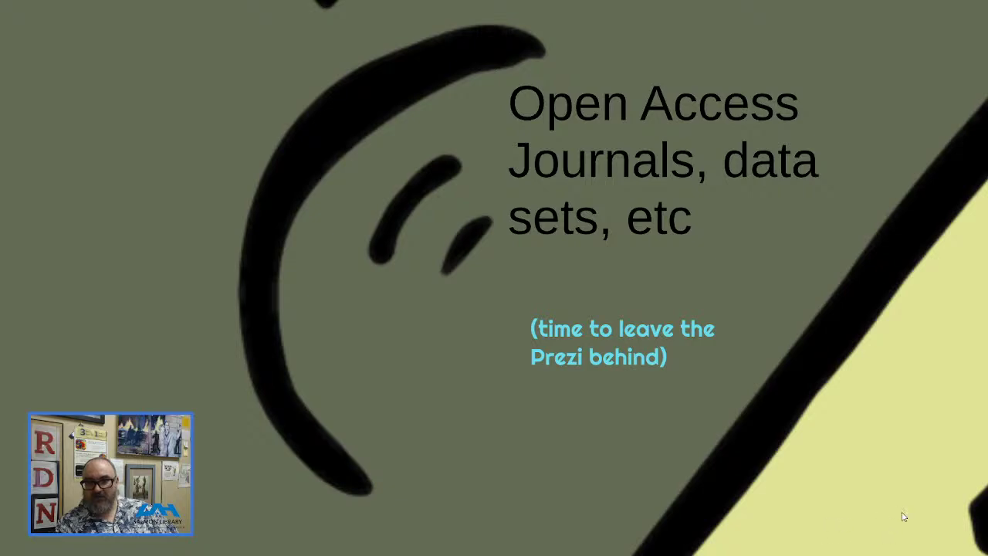
key(Right)
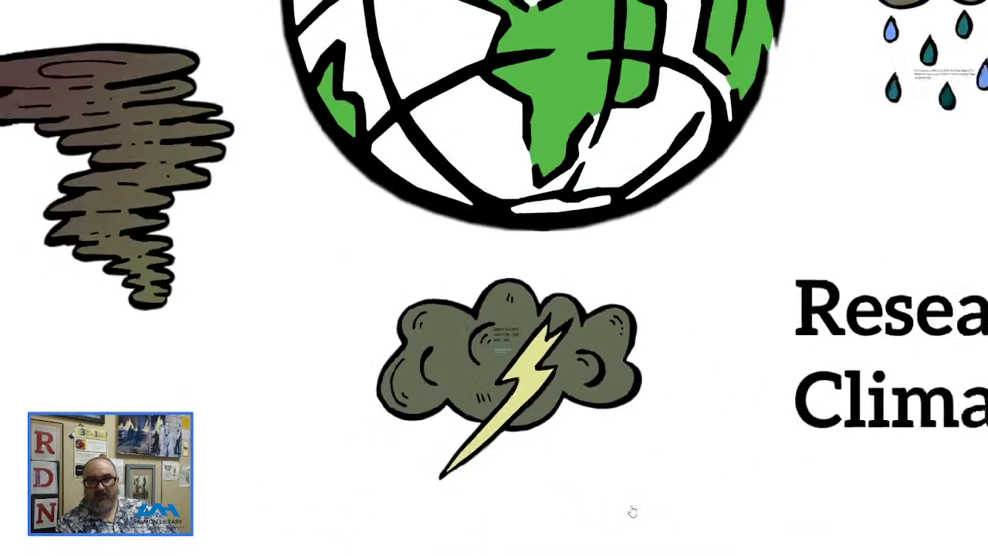